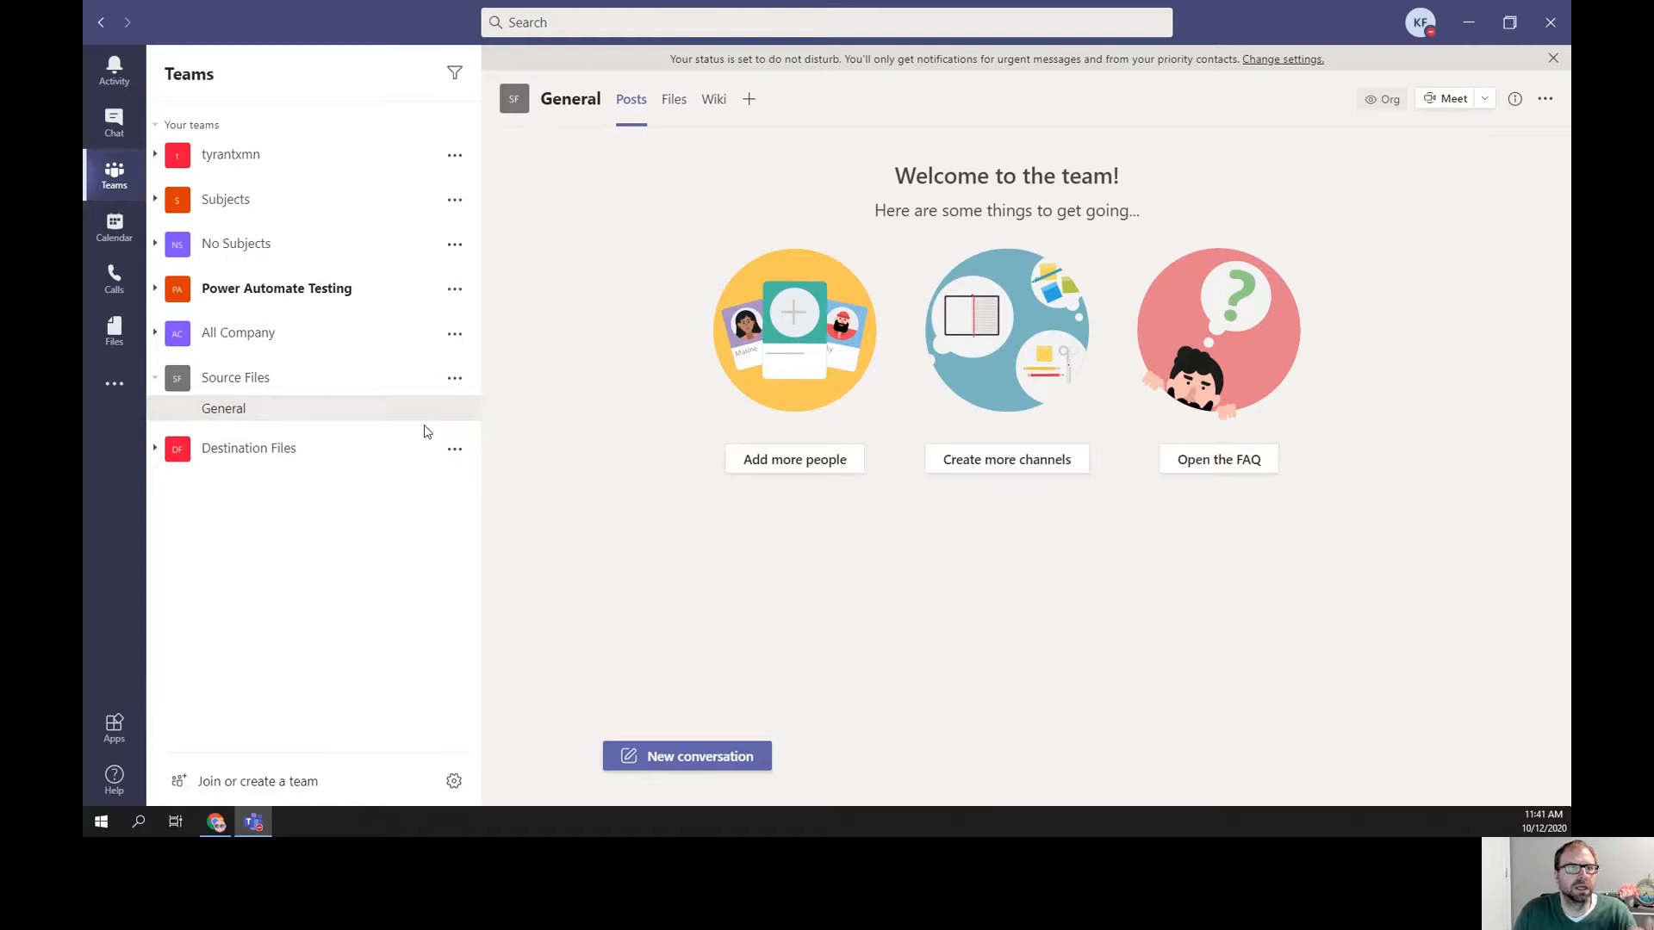
Open the location of sourcefile1.docx from the Source Files General channel's files in SharePoint.
left_click(675, 101)
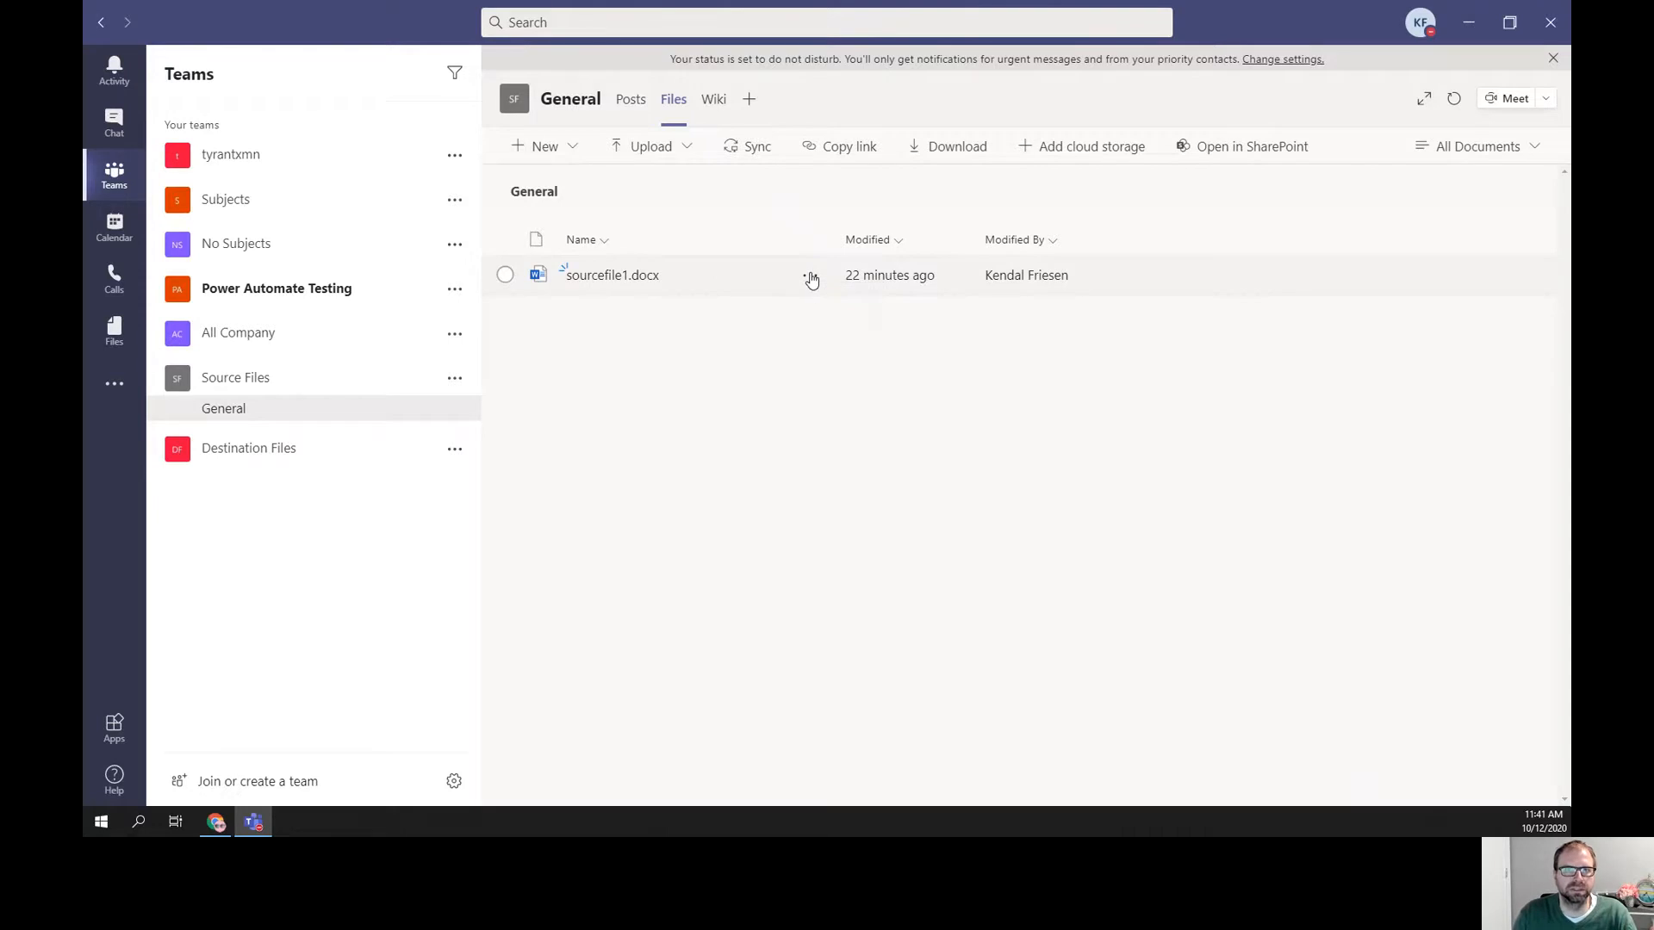
left_click(810, 275)
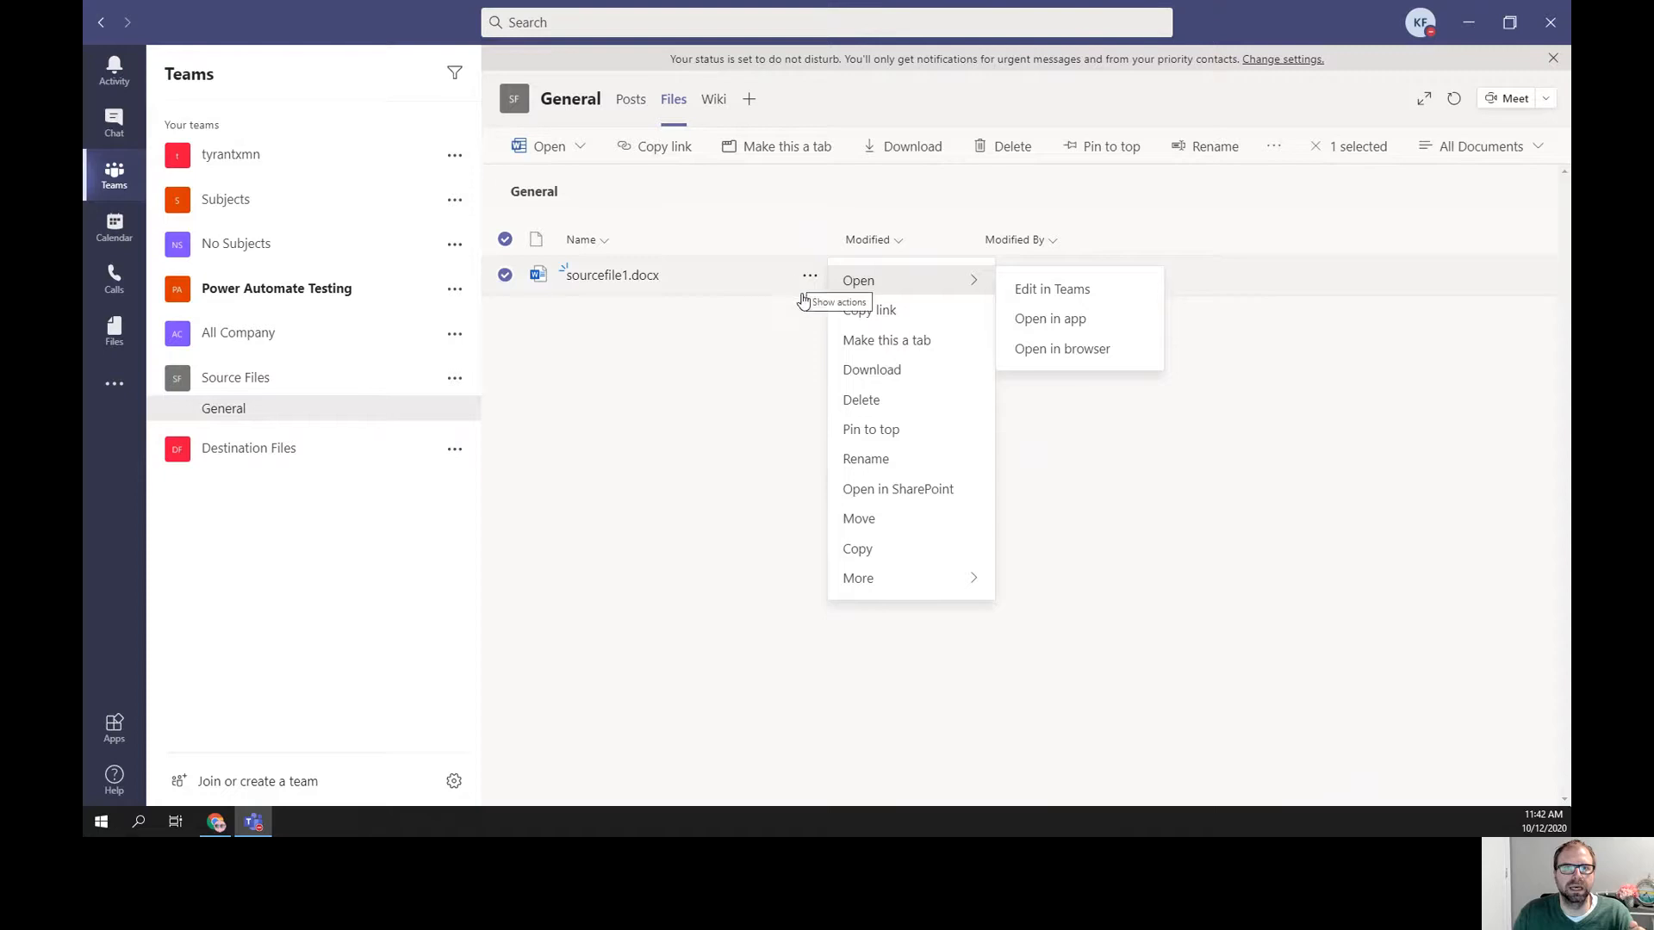
left_click(887, 491)
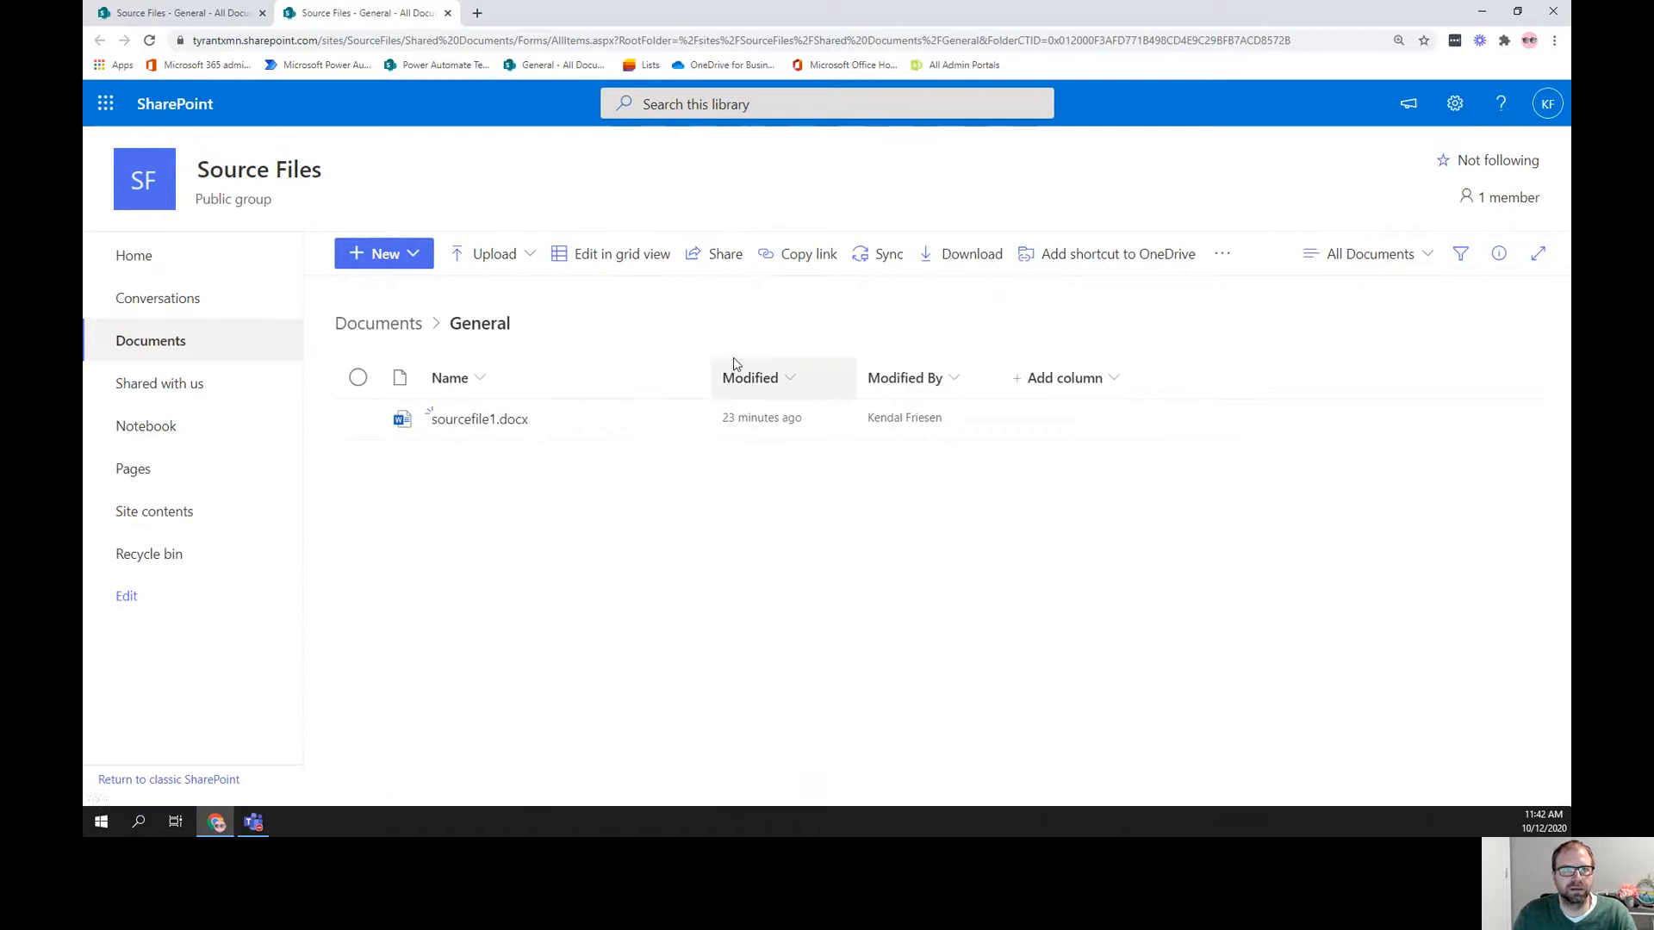
Prepare a view-only sharing link for sourcefile1.docx, adding a specific person as recipient and the message "asdfasdfasdf".
left_click(357, 419)
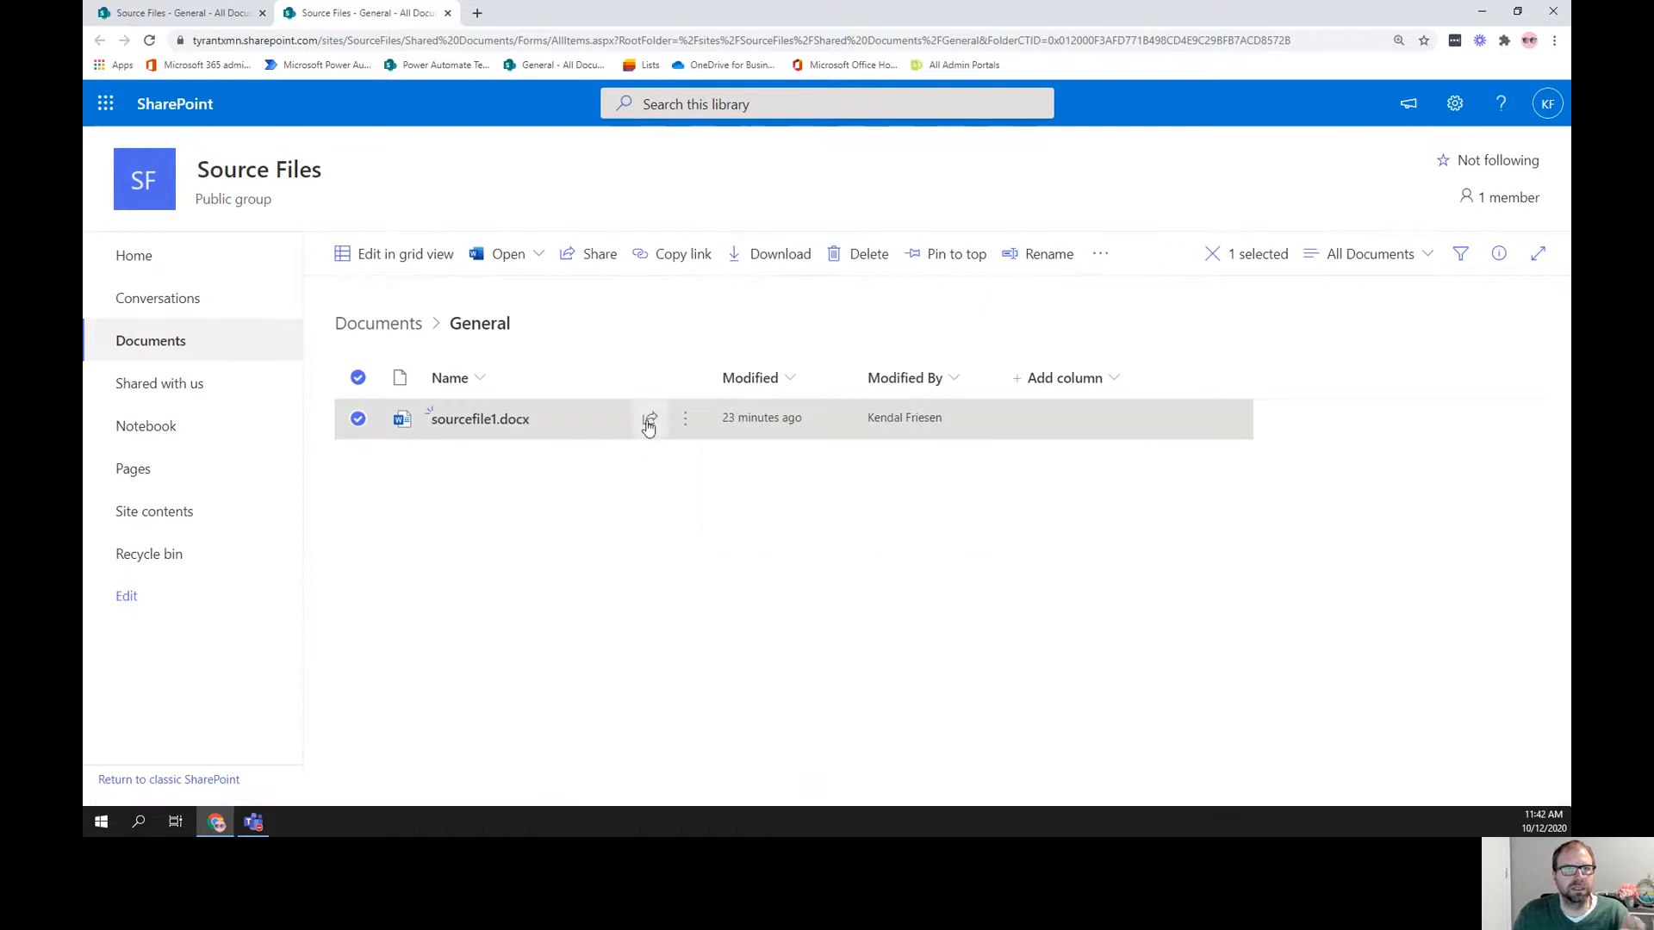
left_click(588, 258)
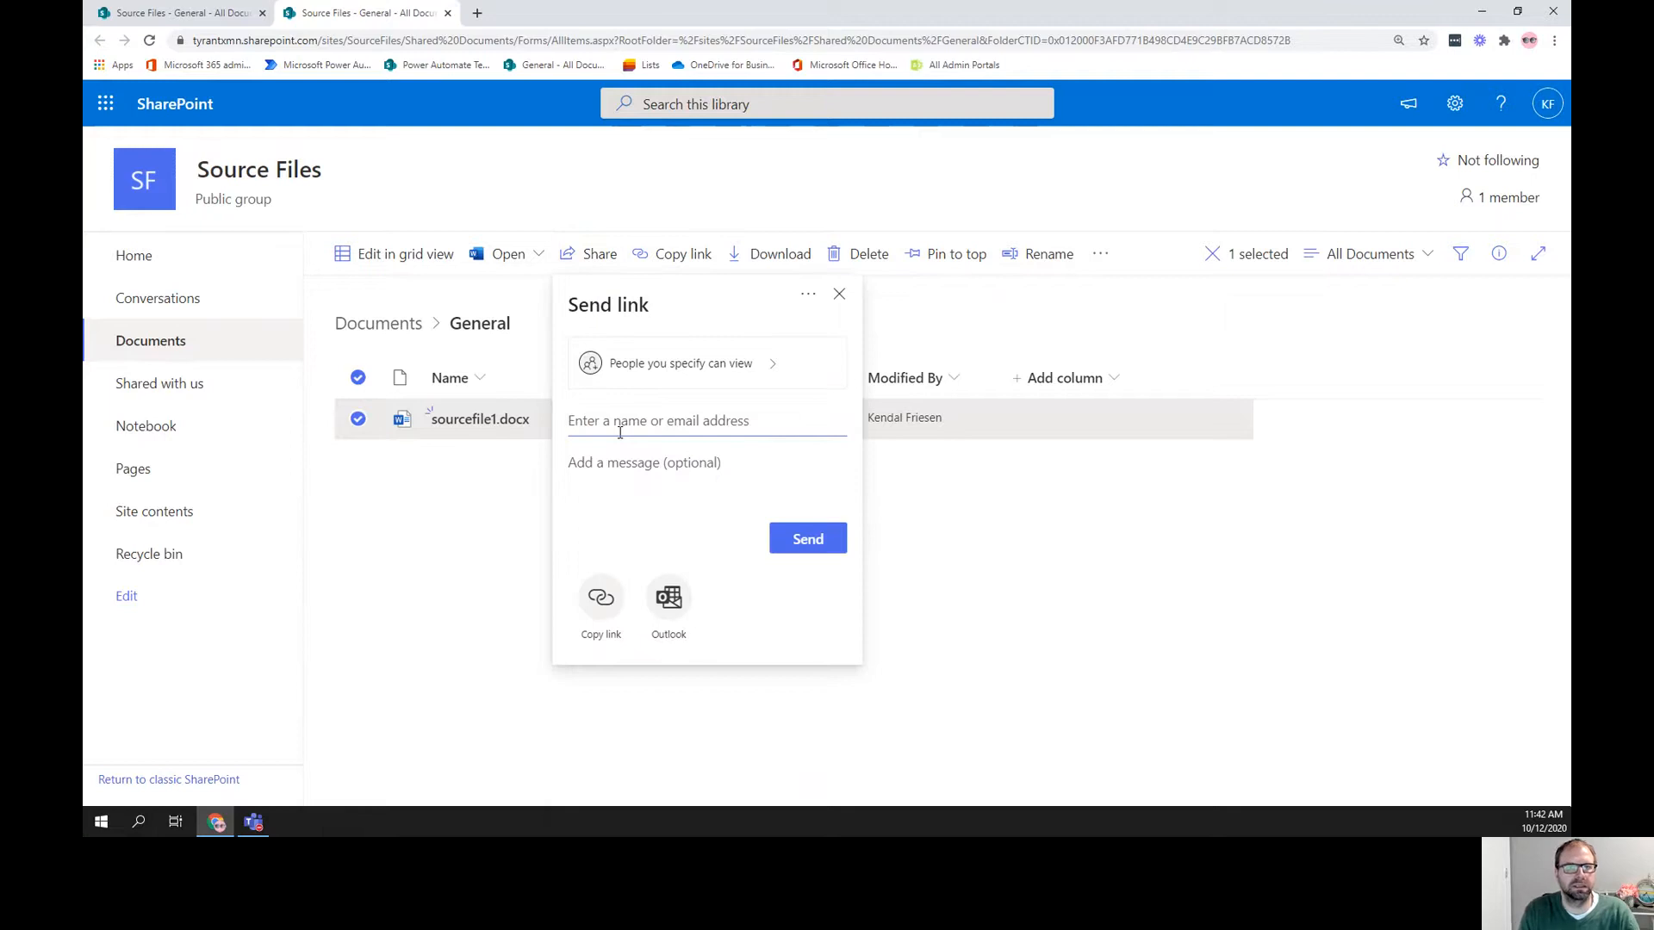
type("kendal")
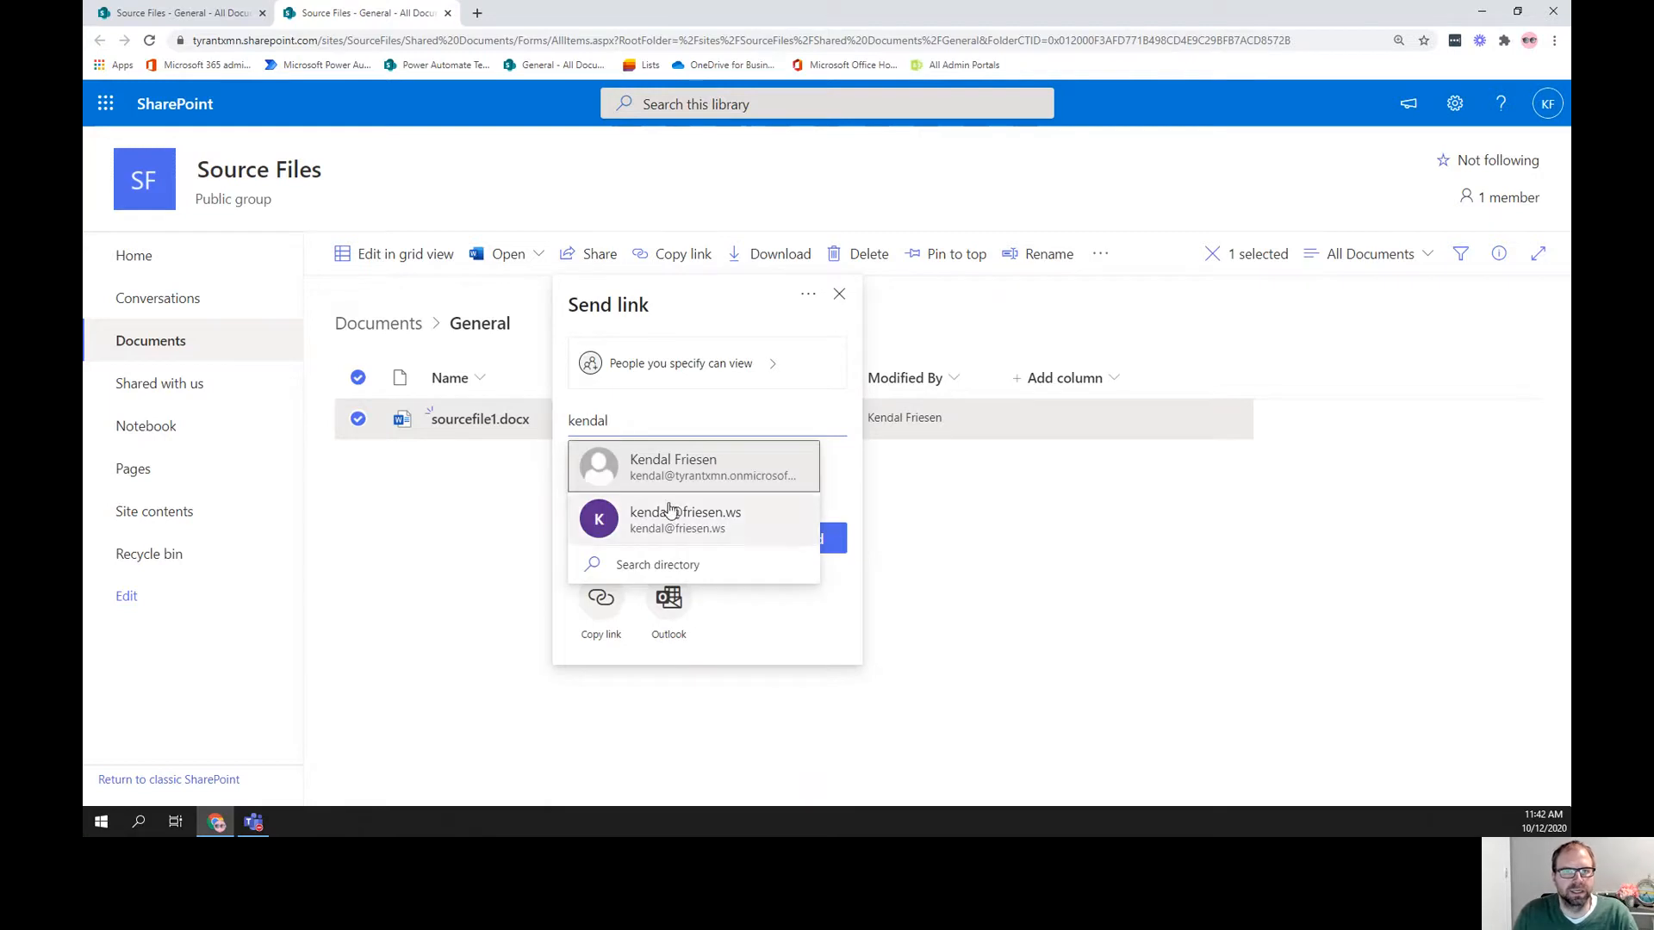
left_click(684, 480)
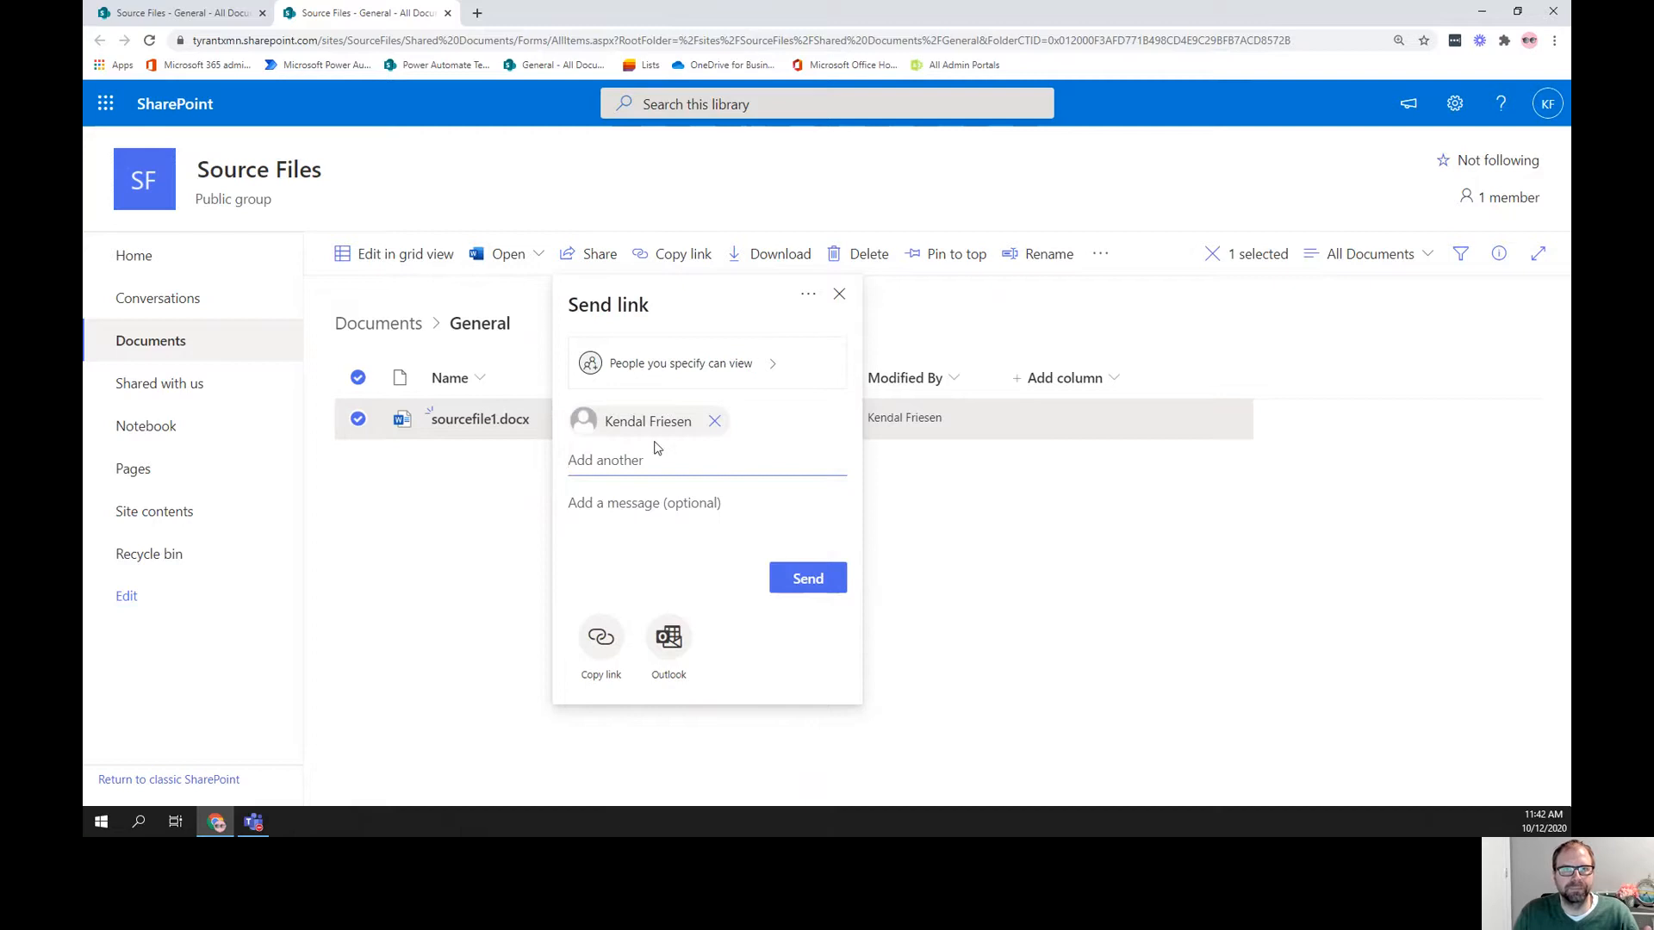
type("asdfasdfasdf")
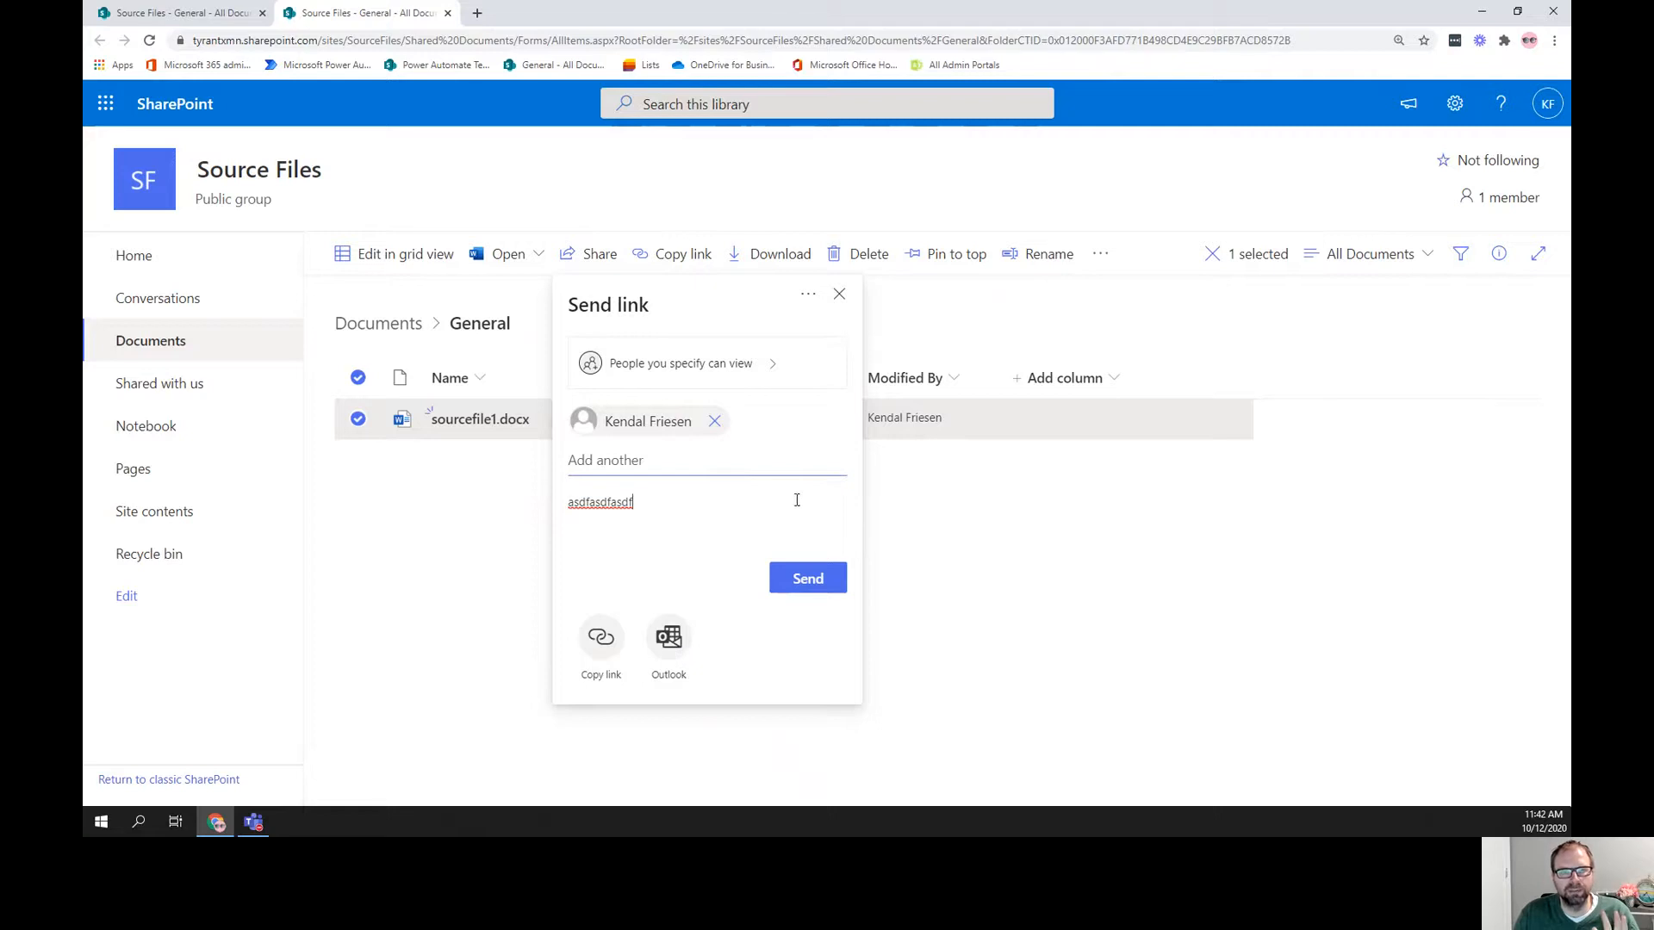
Create and copy the view-only sharing link for the specified person, and close the sharing dialog.
left_click_drag(674, 511, 512, 512)
left_click(585, 648)
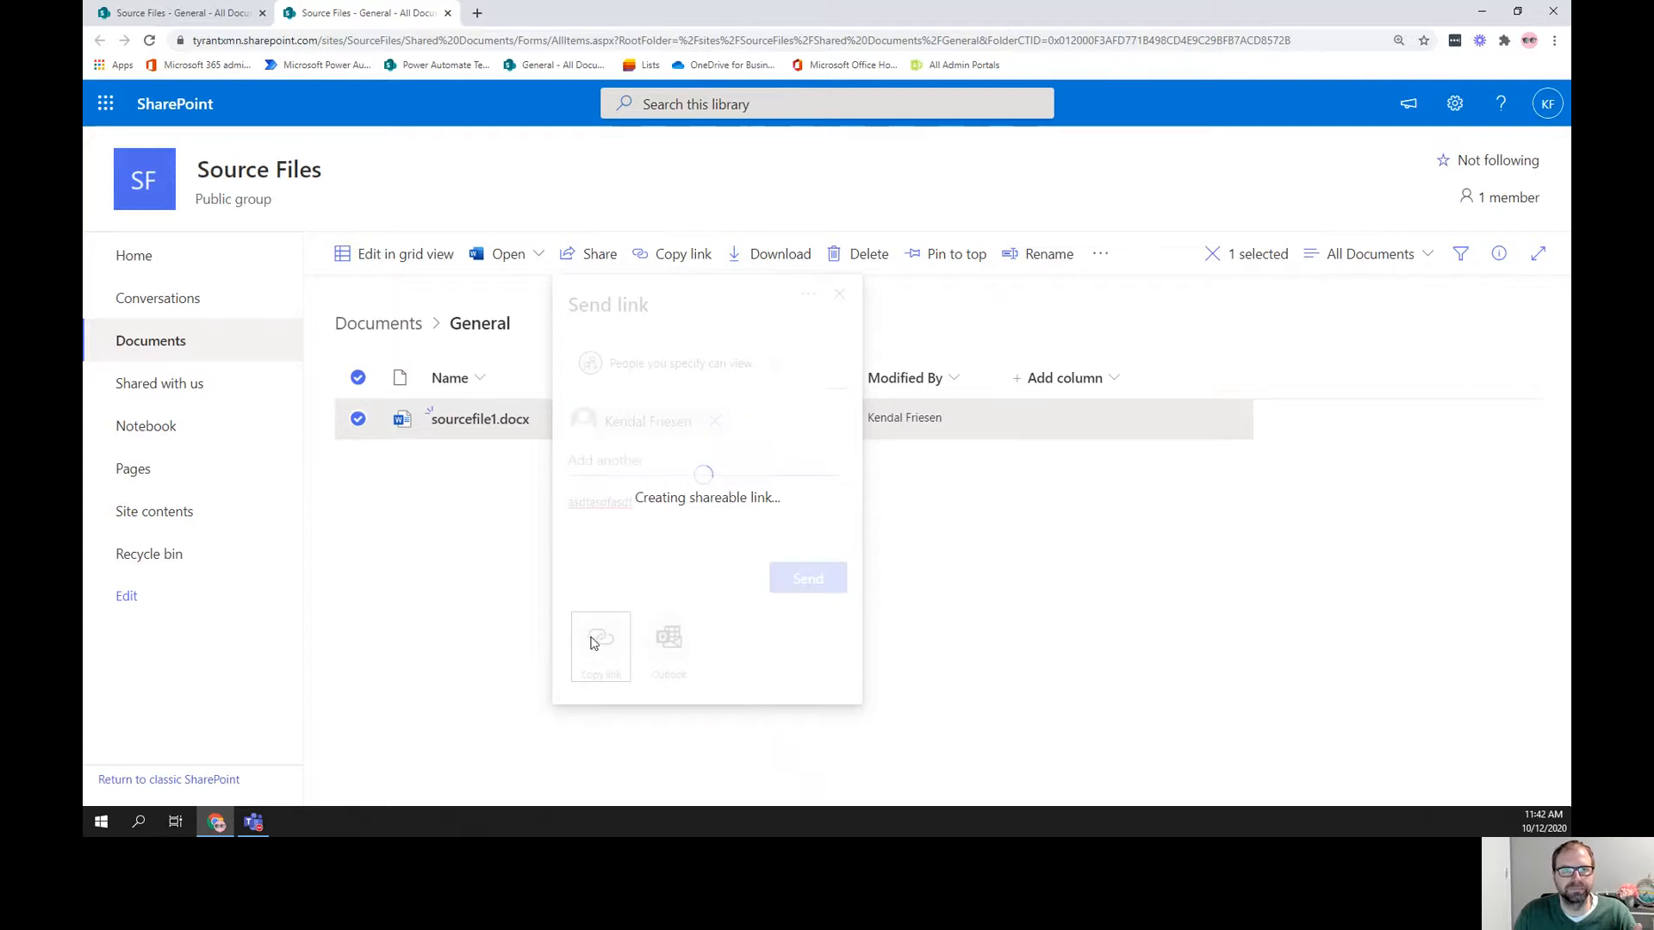
left_click(817, 412)
left_click(838, 303)
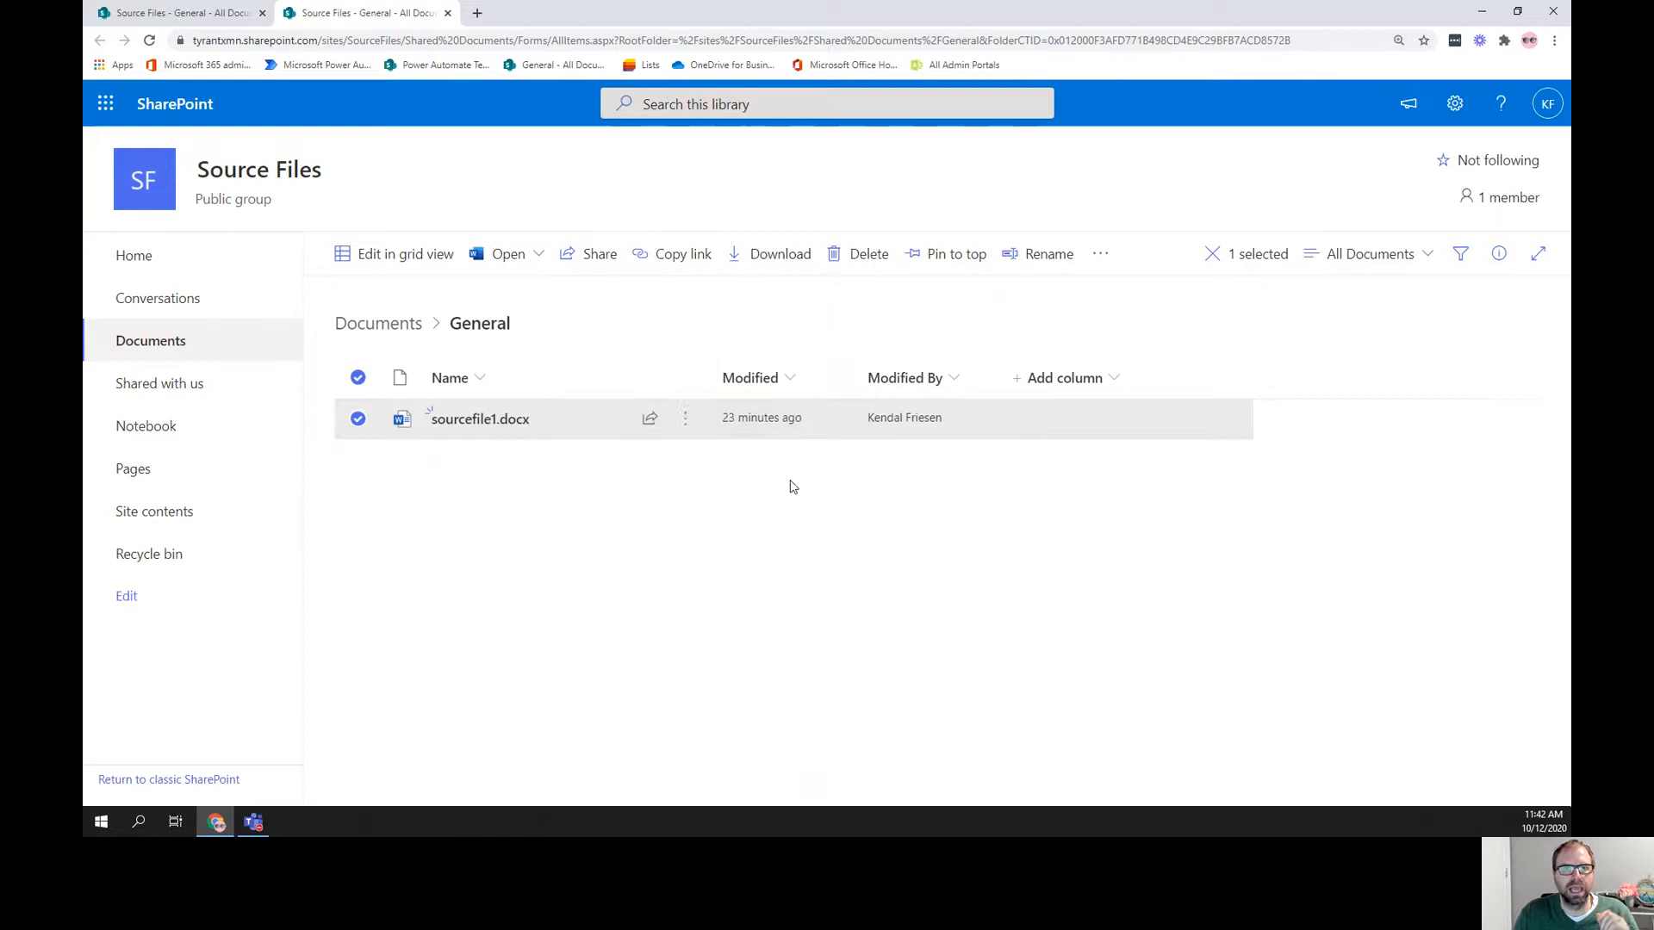
Review the access settings of sourcefile1.docx, checking whom the view link works for.
left_click(687, 421)
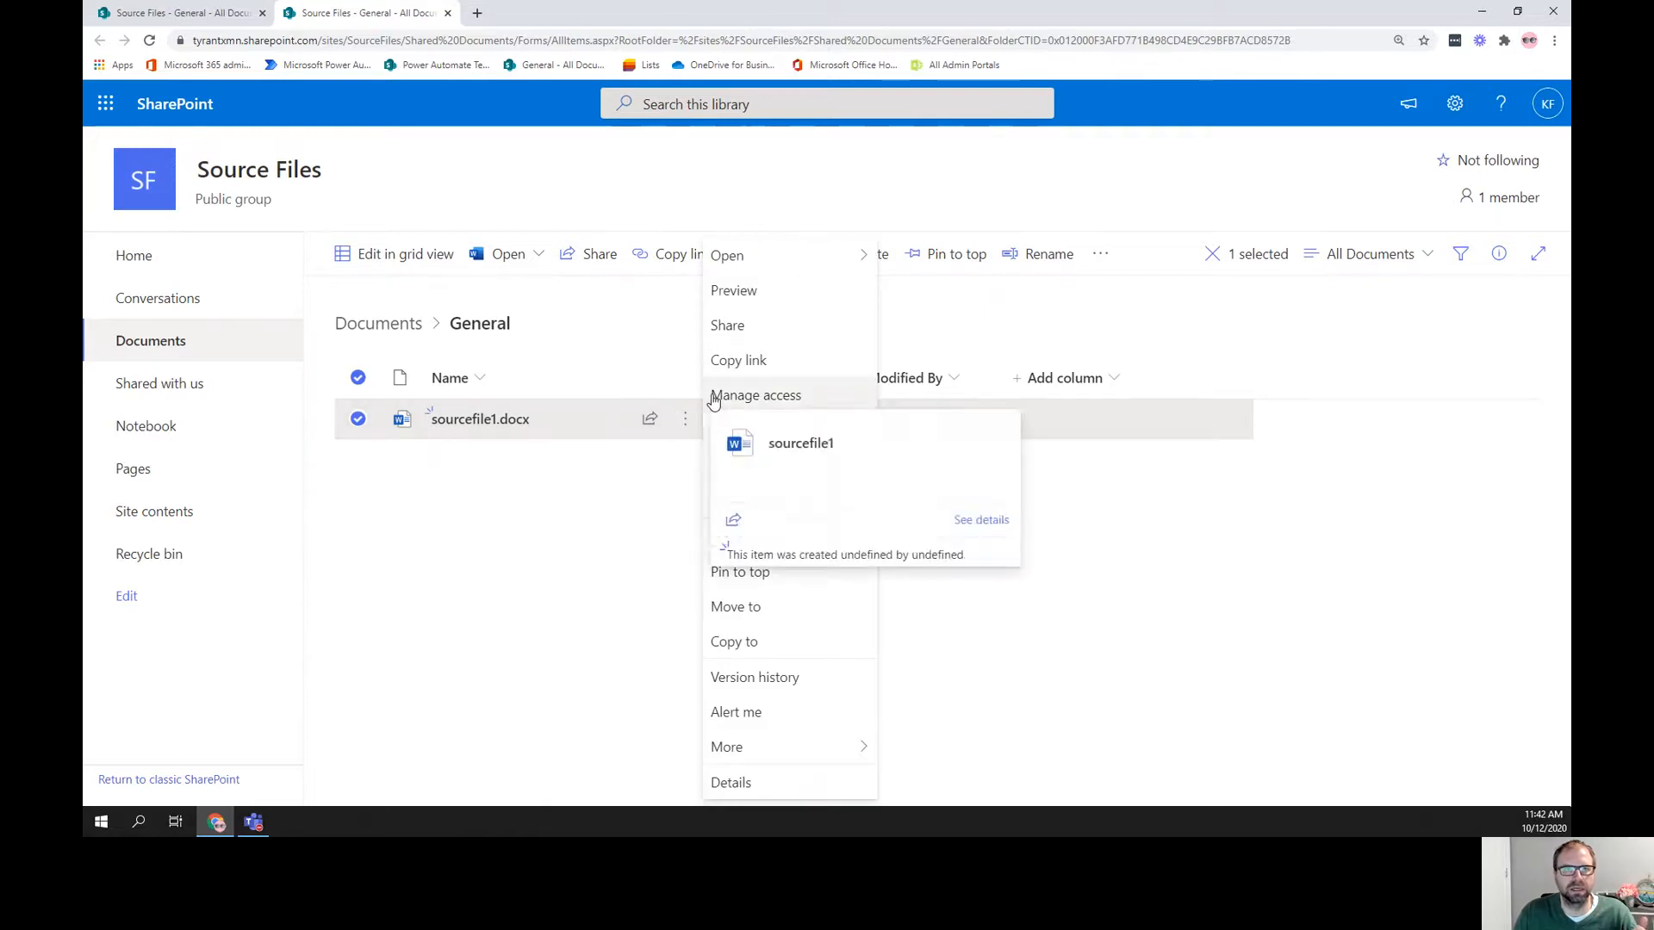
left_click(711, 395)
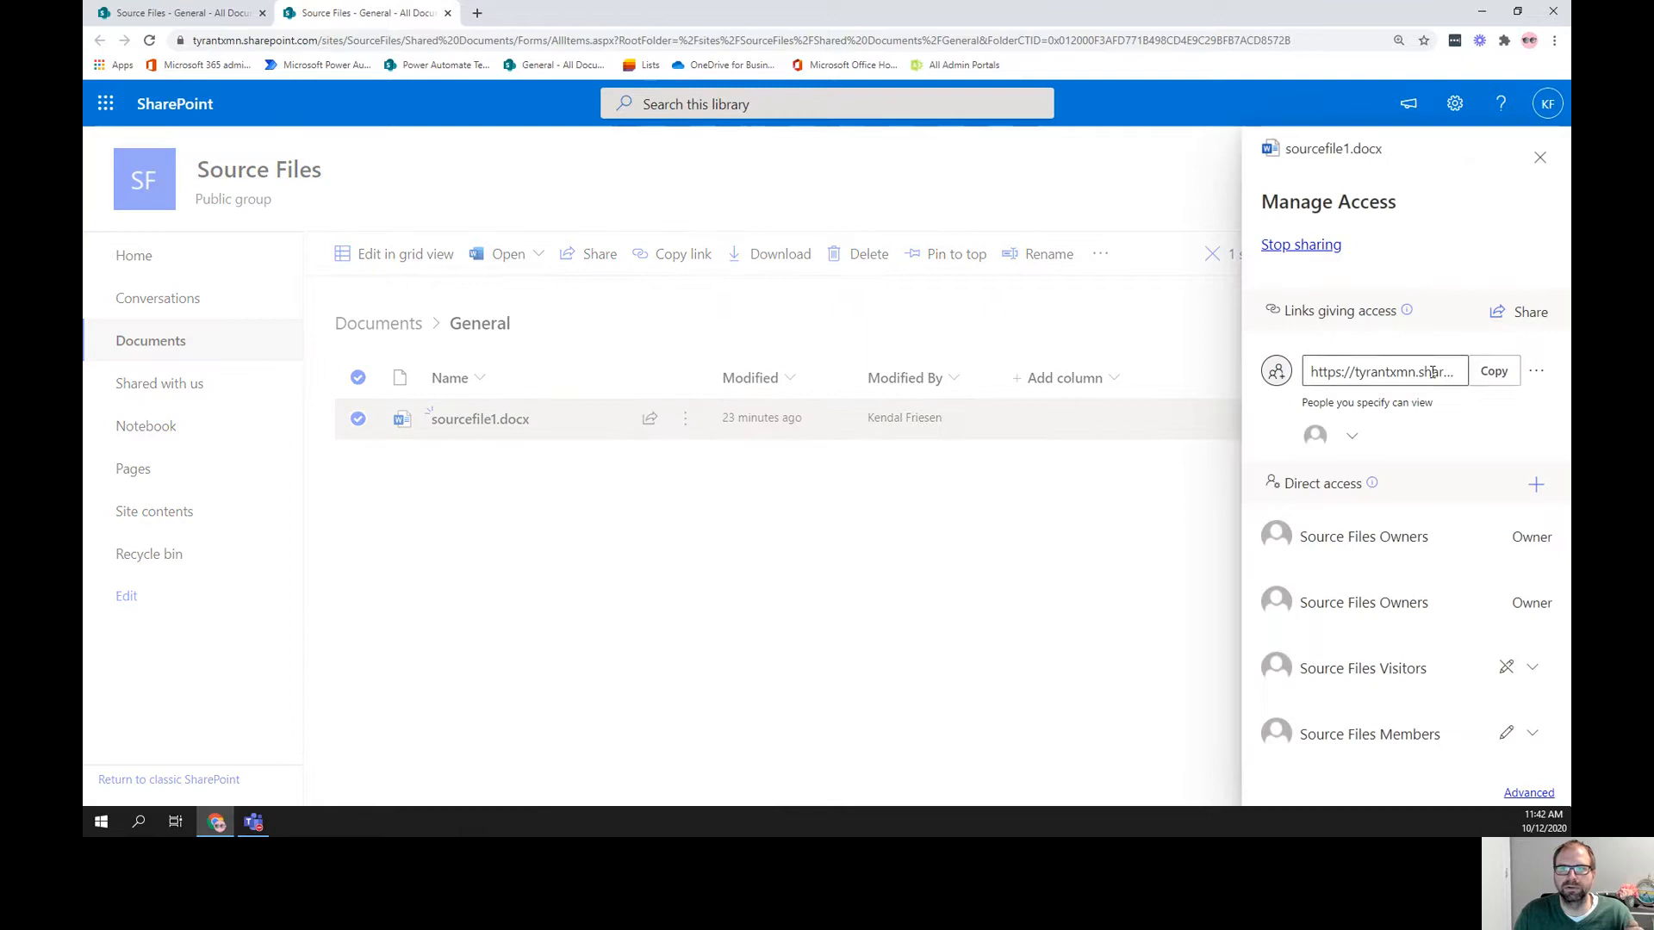
left_click(1346, 437)
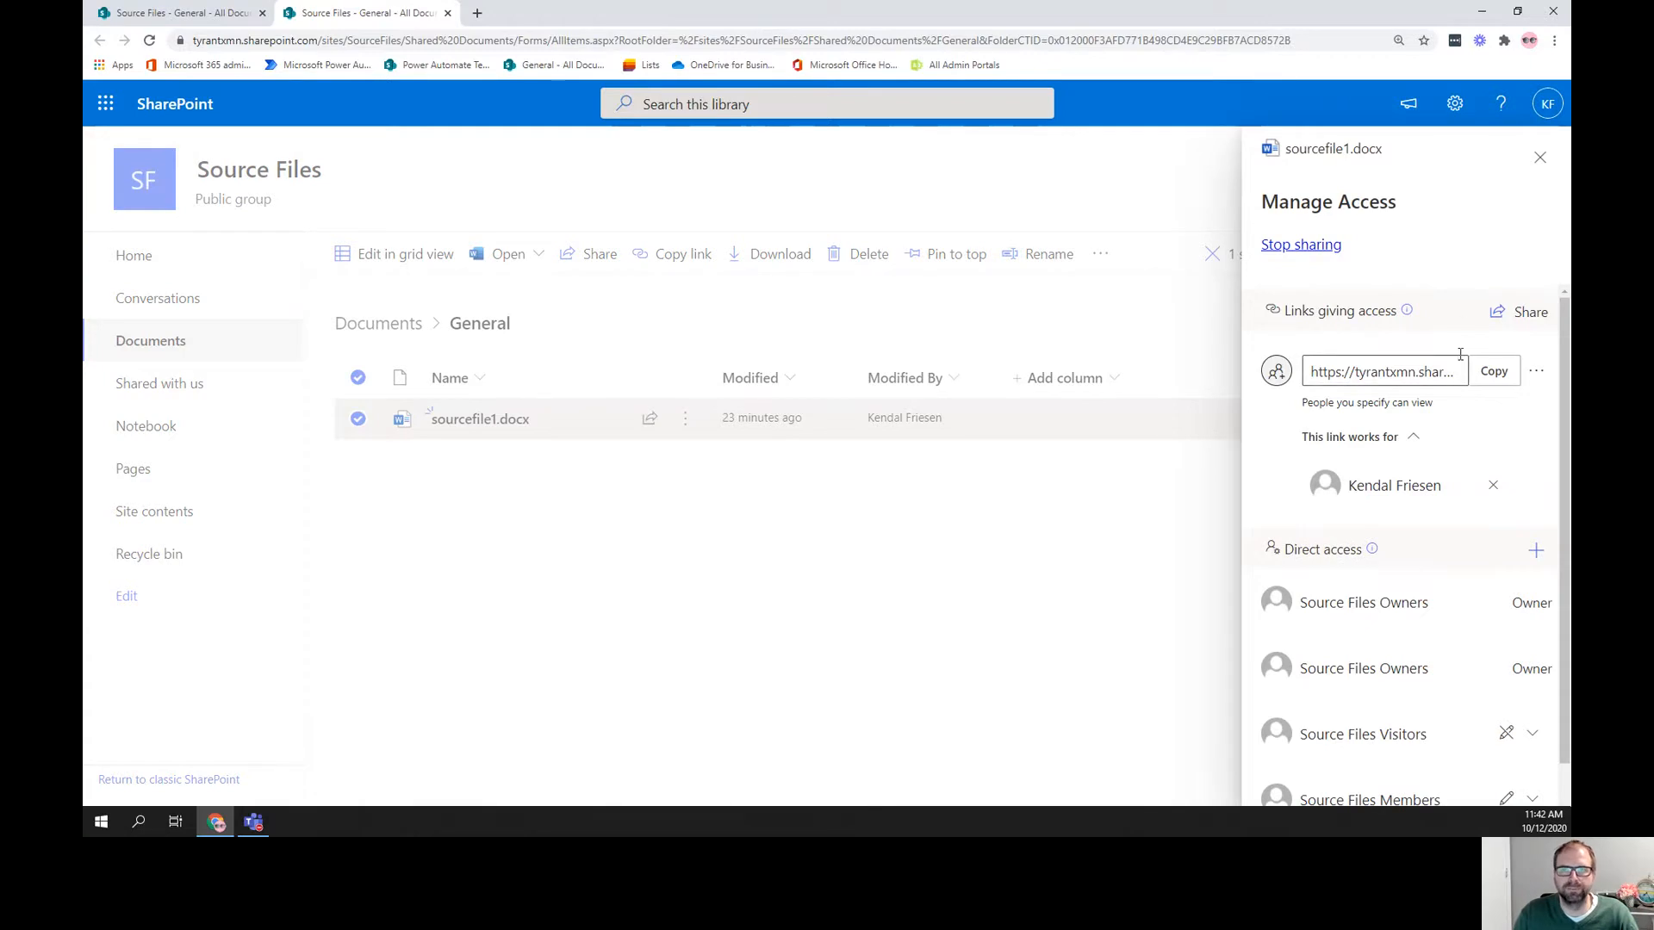
left_click(1542, 161)
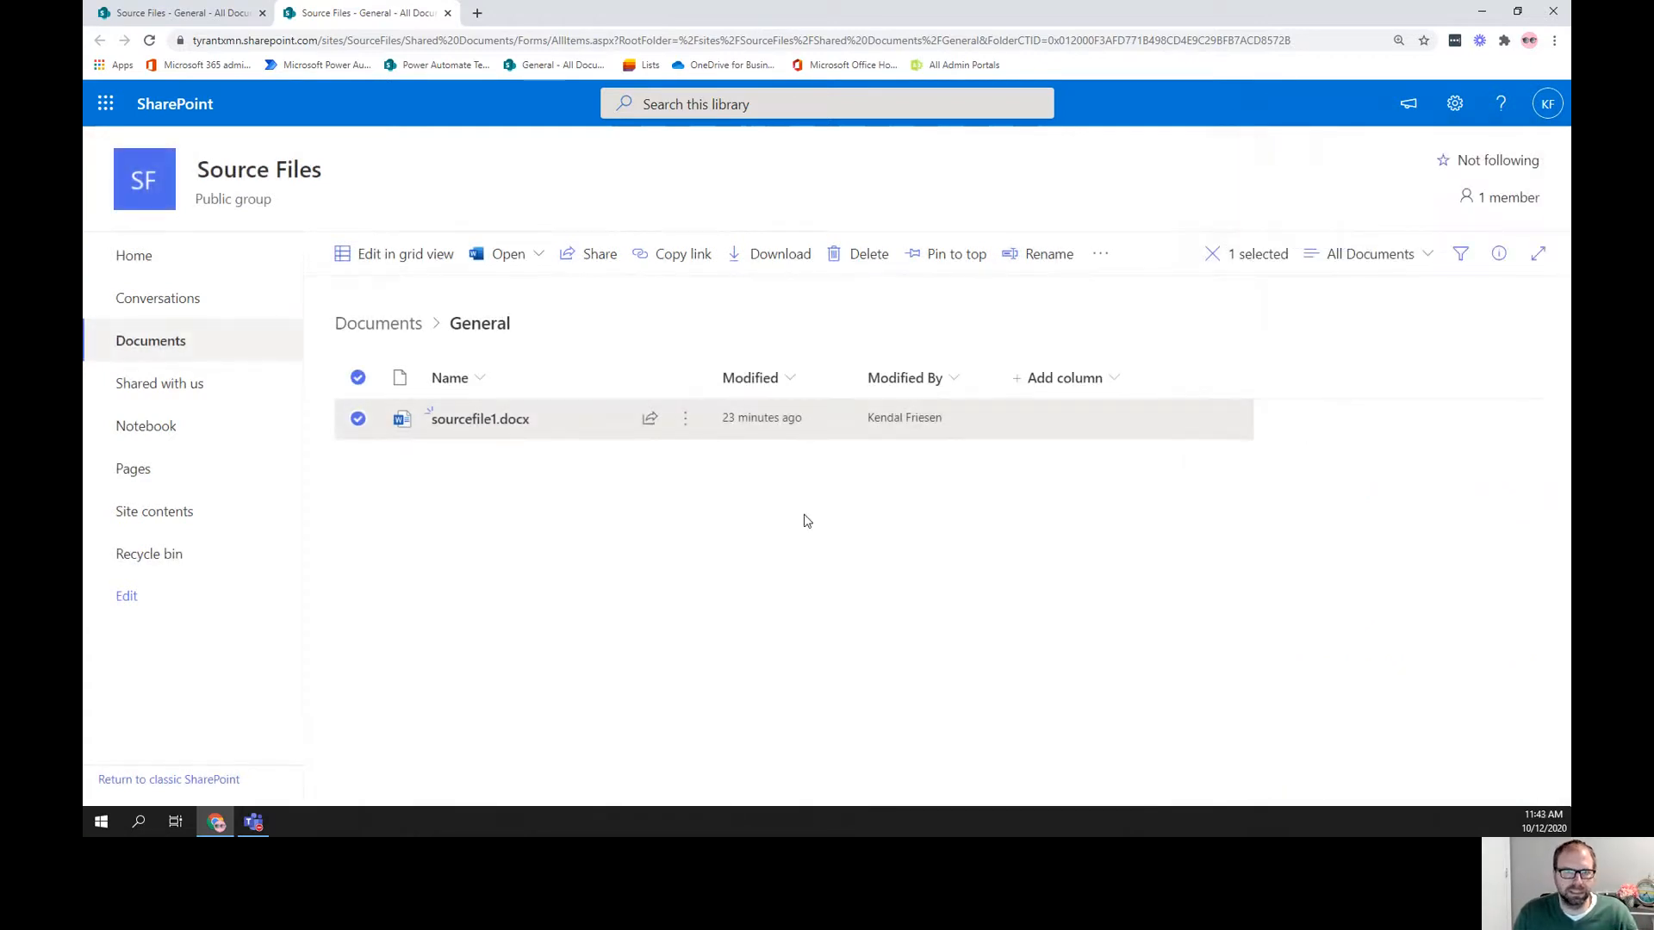
Start a new share of sourcefile1.docx with the Destination Files Members group as recipient.
mouse_move(687, 429)
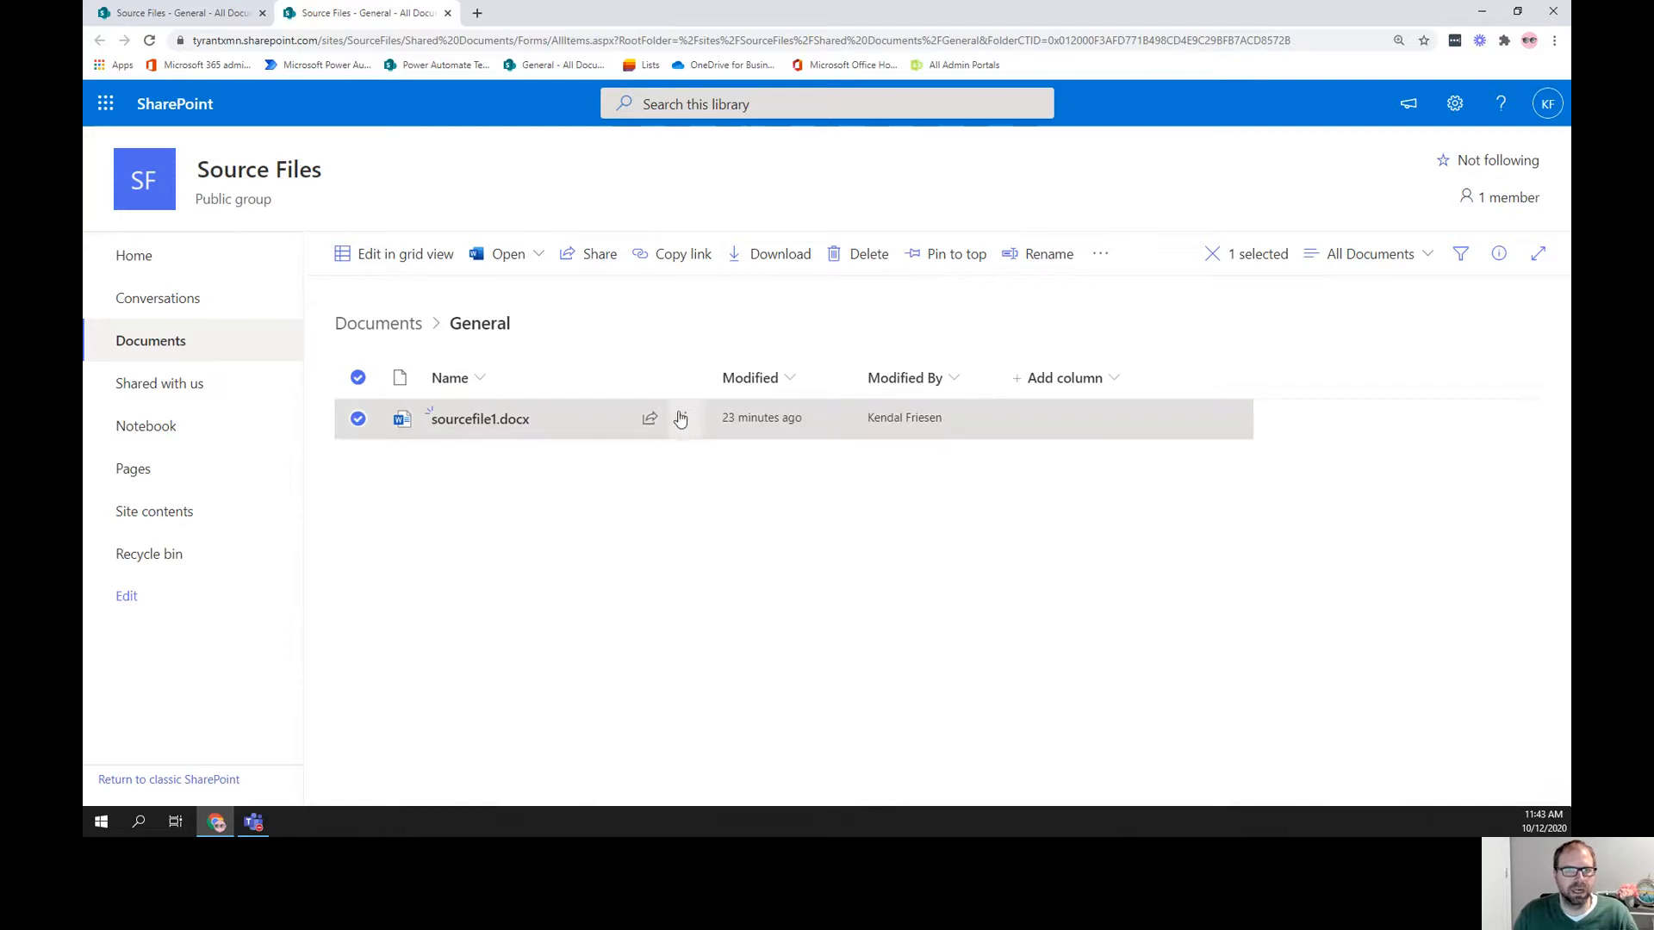
left_click(685, 420)
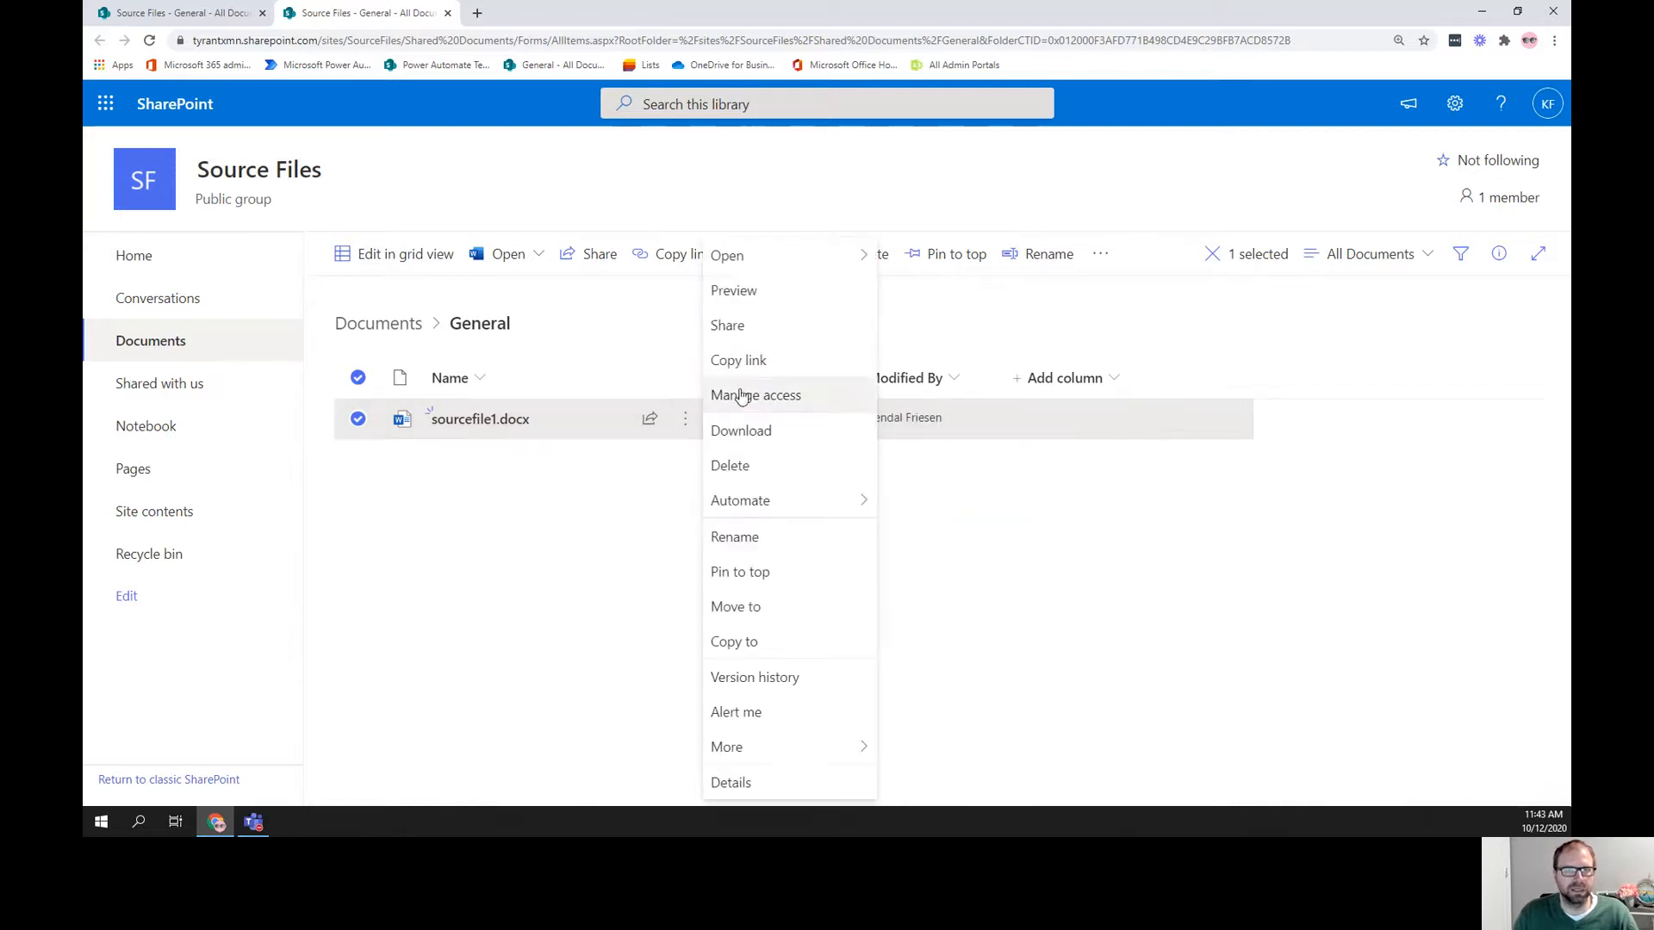
left_click(771, 333)
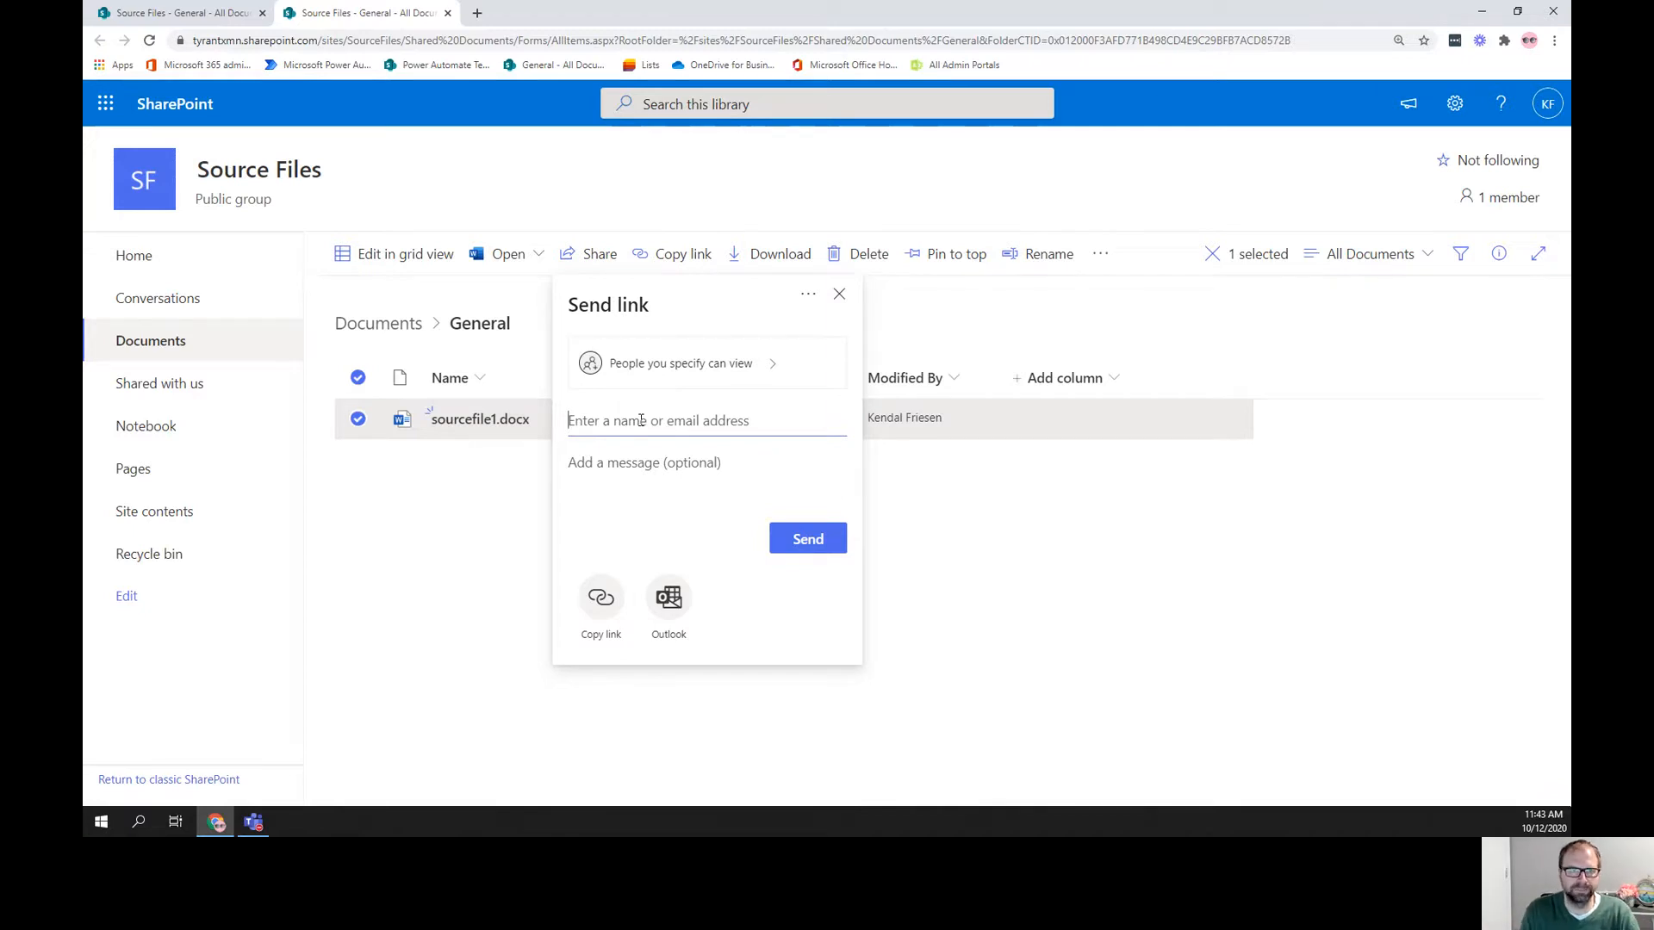
type("destina")
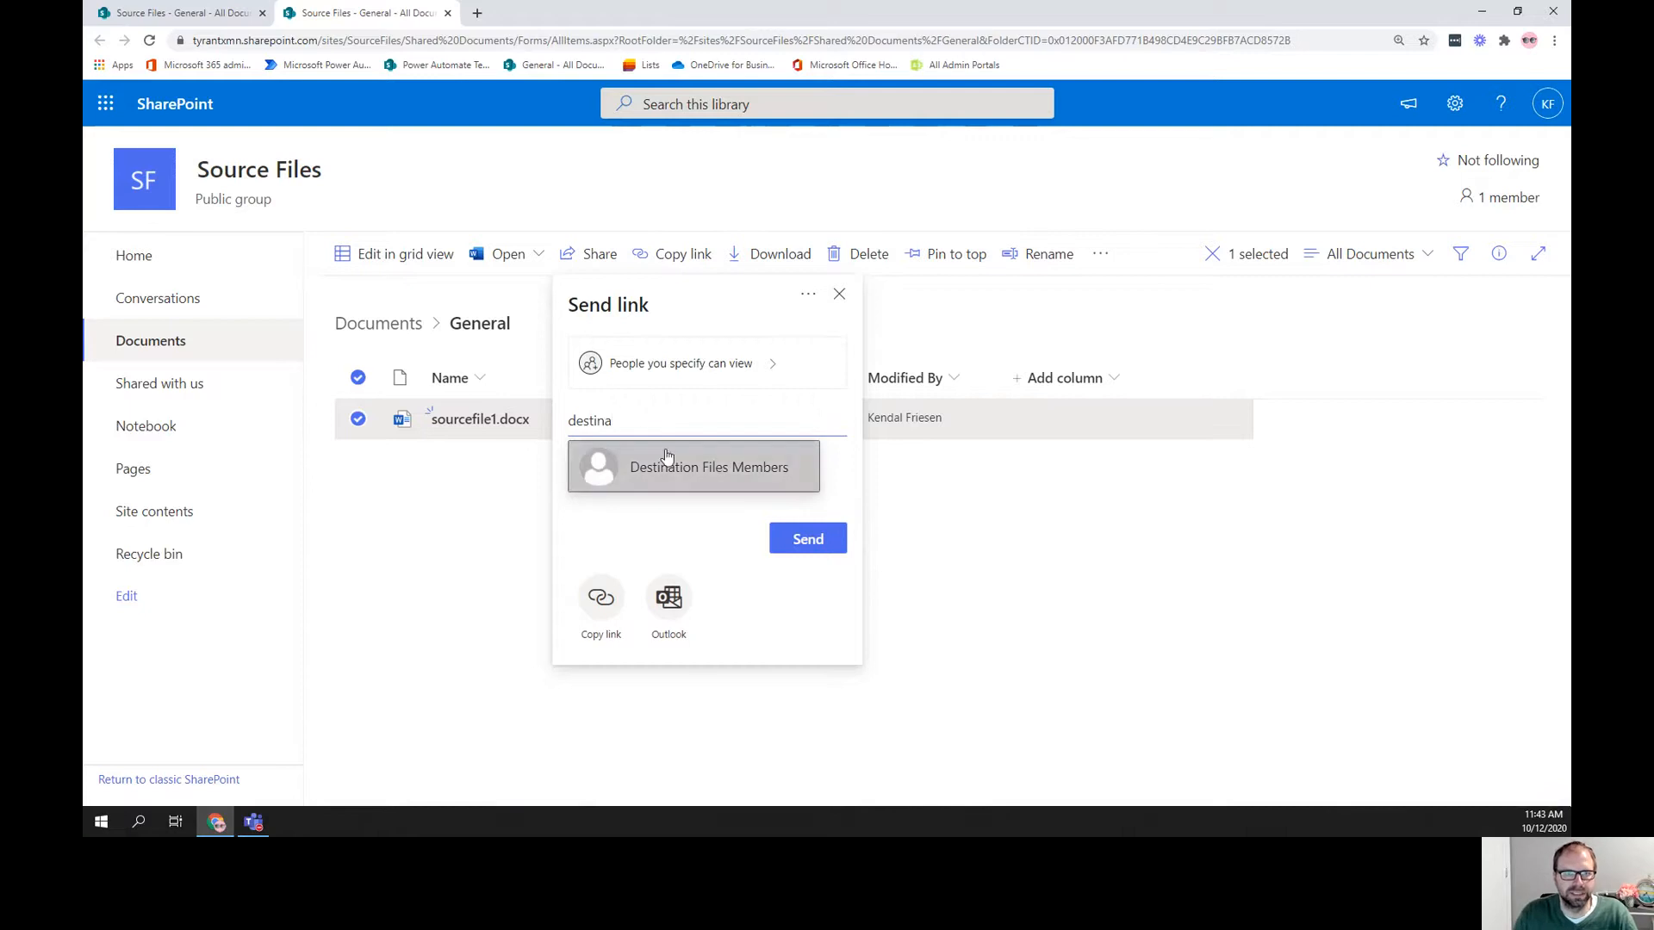
left_click(753, 470)
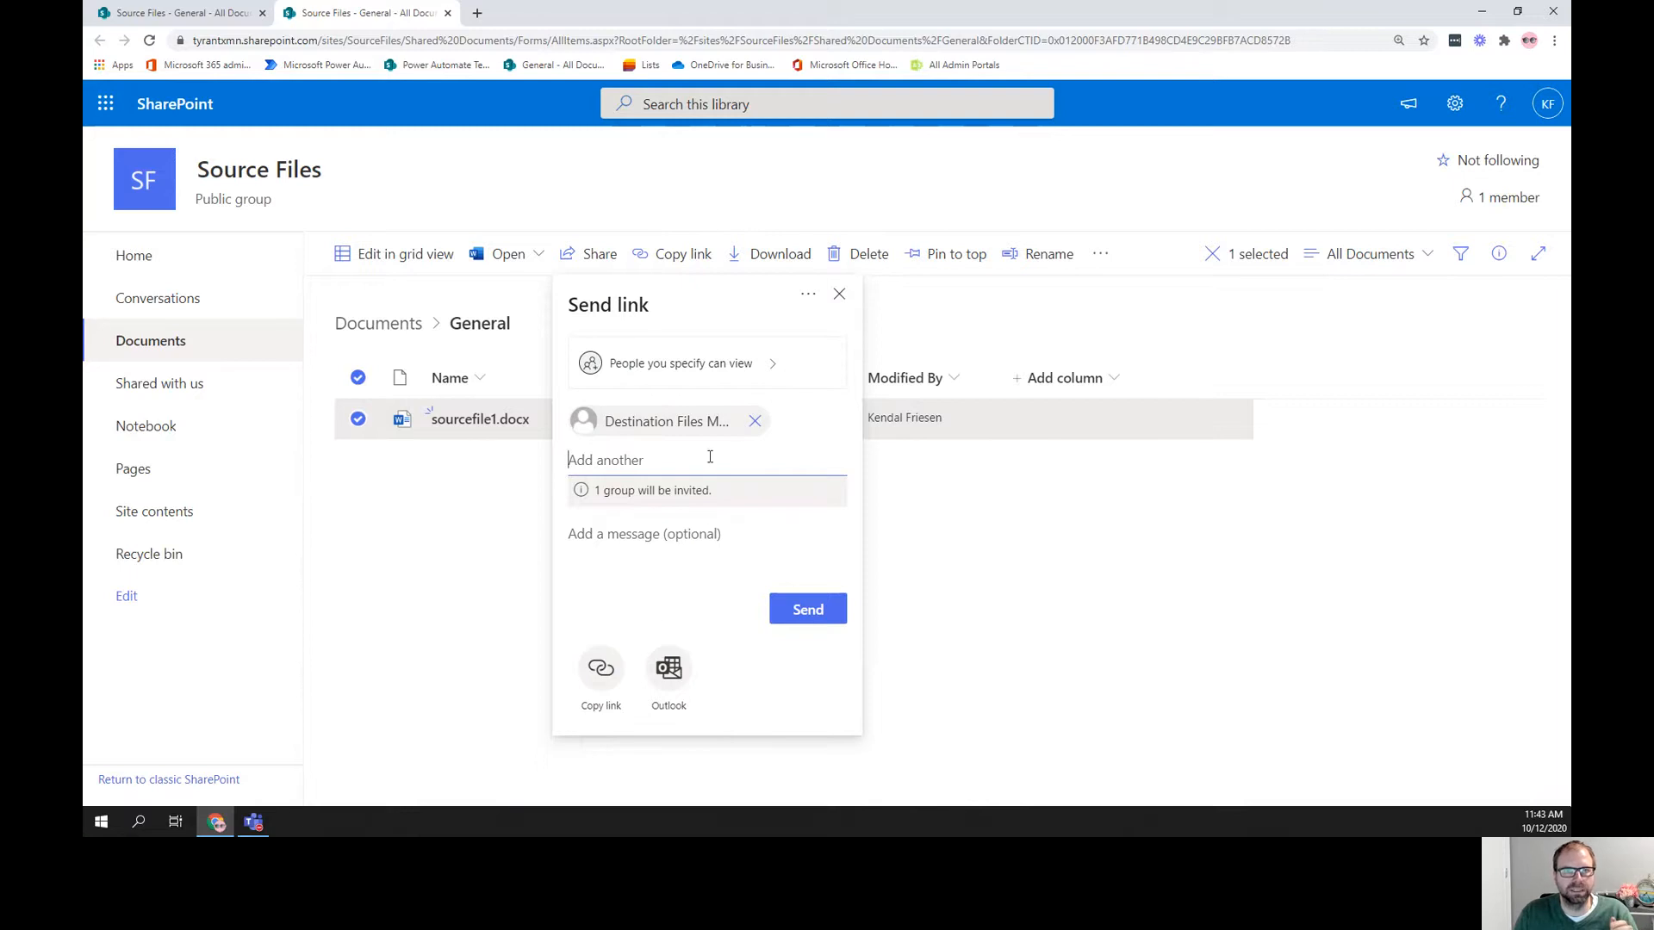
Allow editing for specific people on the group's sharing link, and copy the link.
left_click(762, 363)
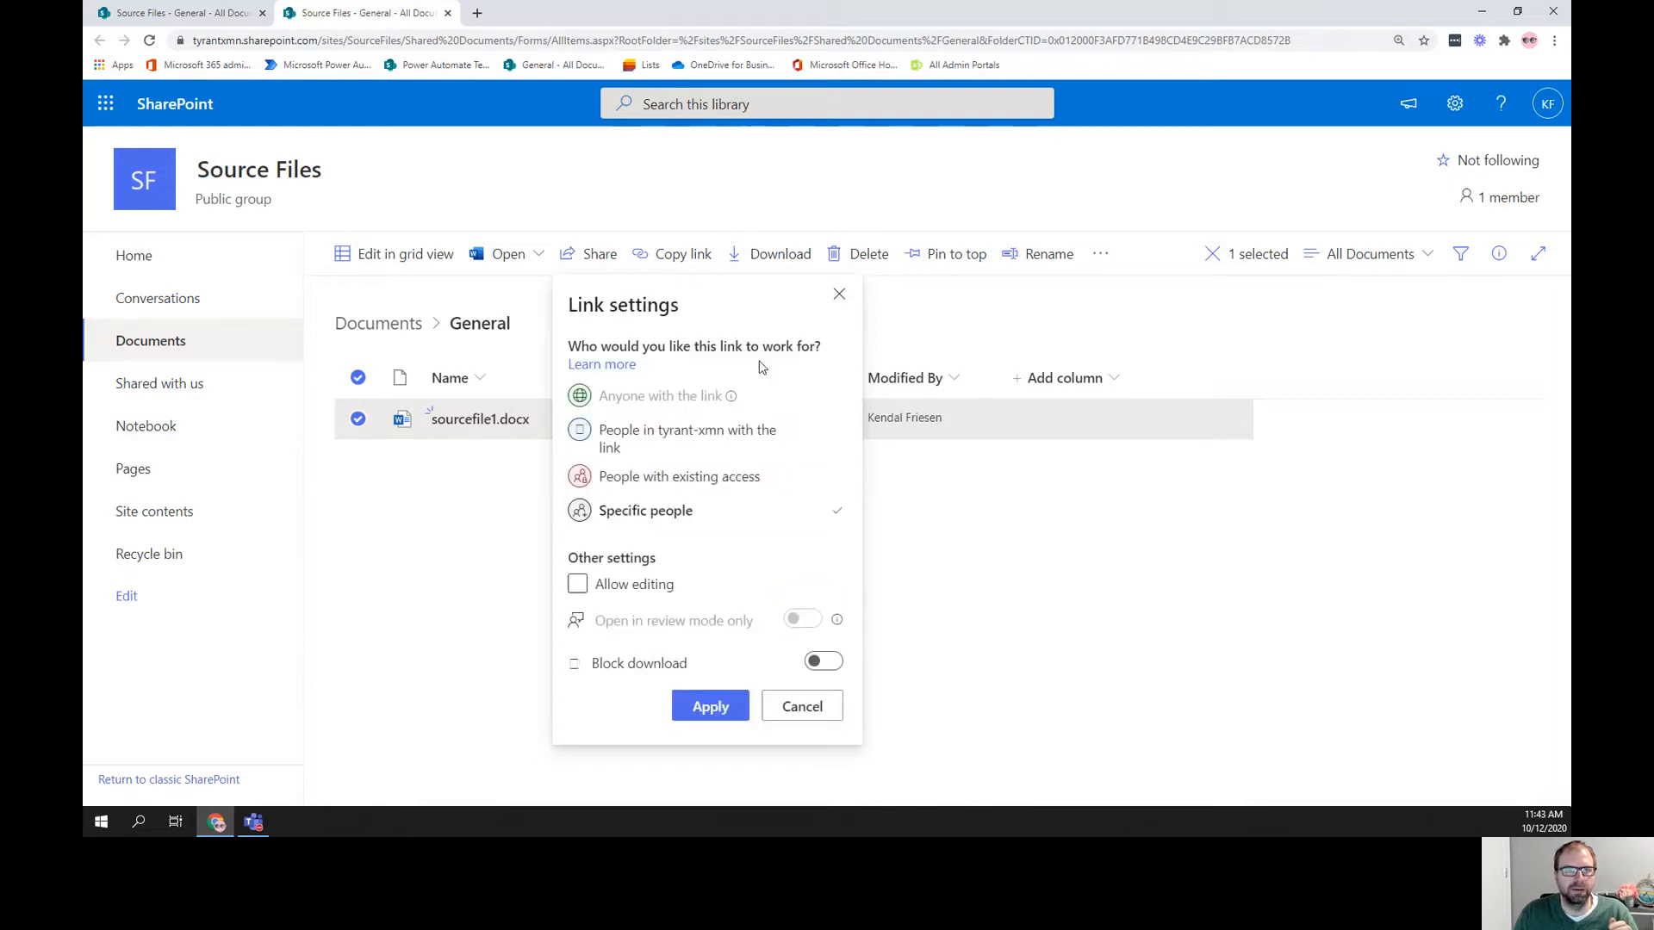
left_click(603, 589)
left_click(708, 706)
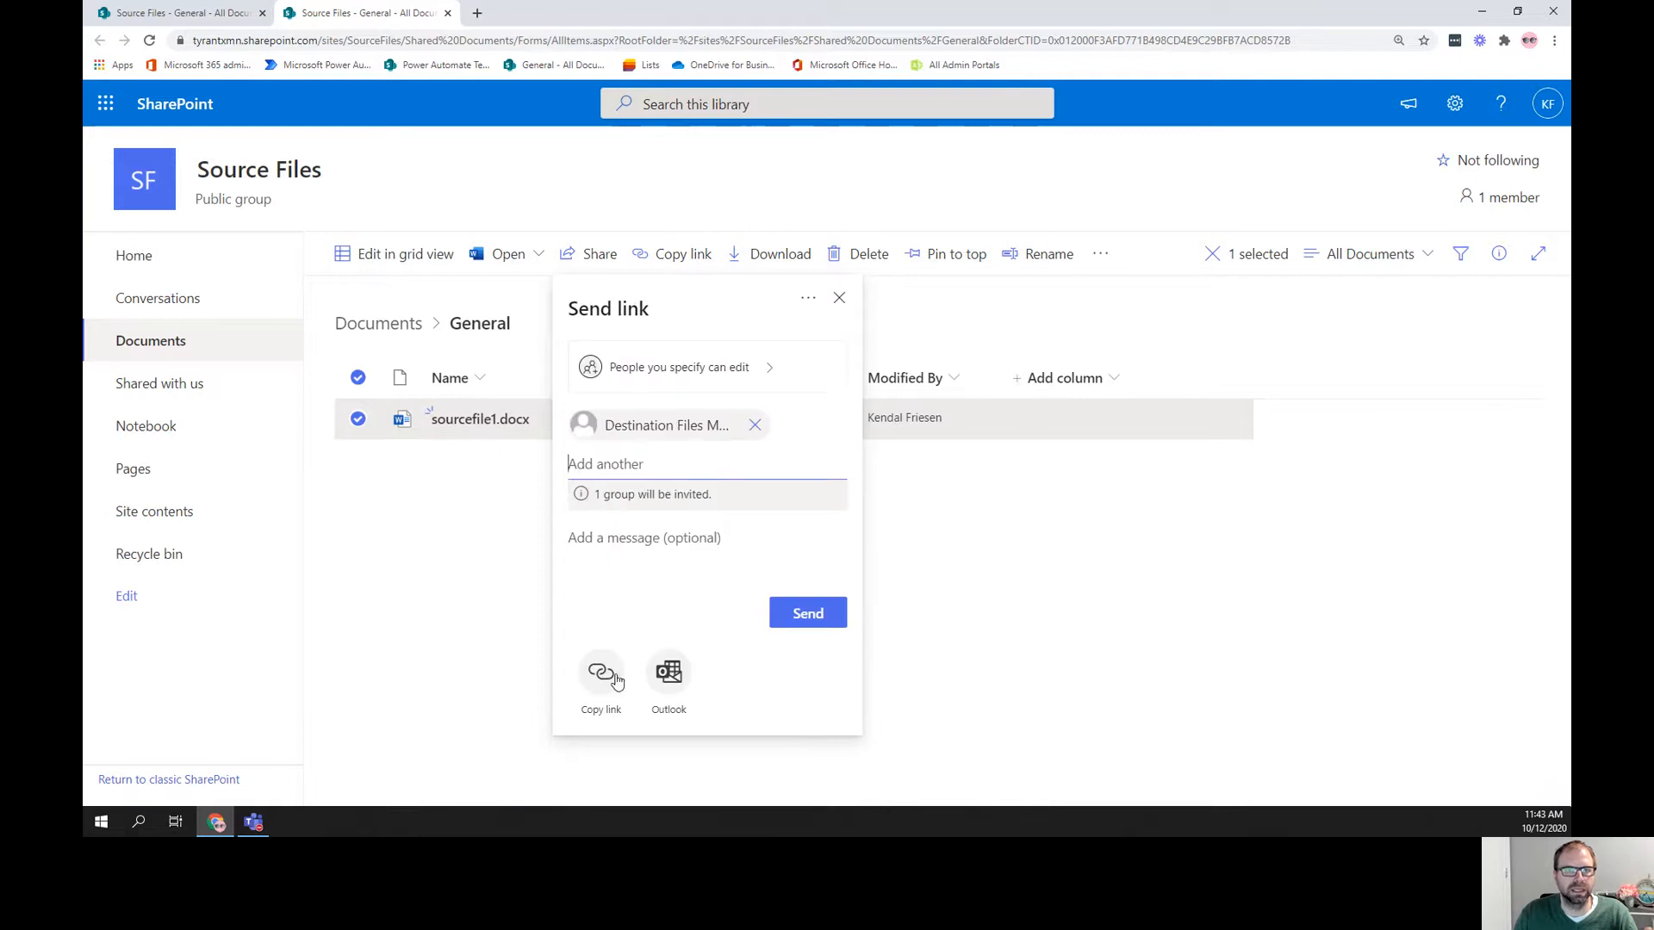
left_click(602, 673)
left_click(815, 408)
left_click(892, 589)
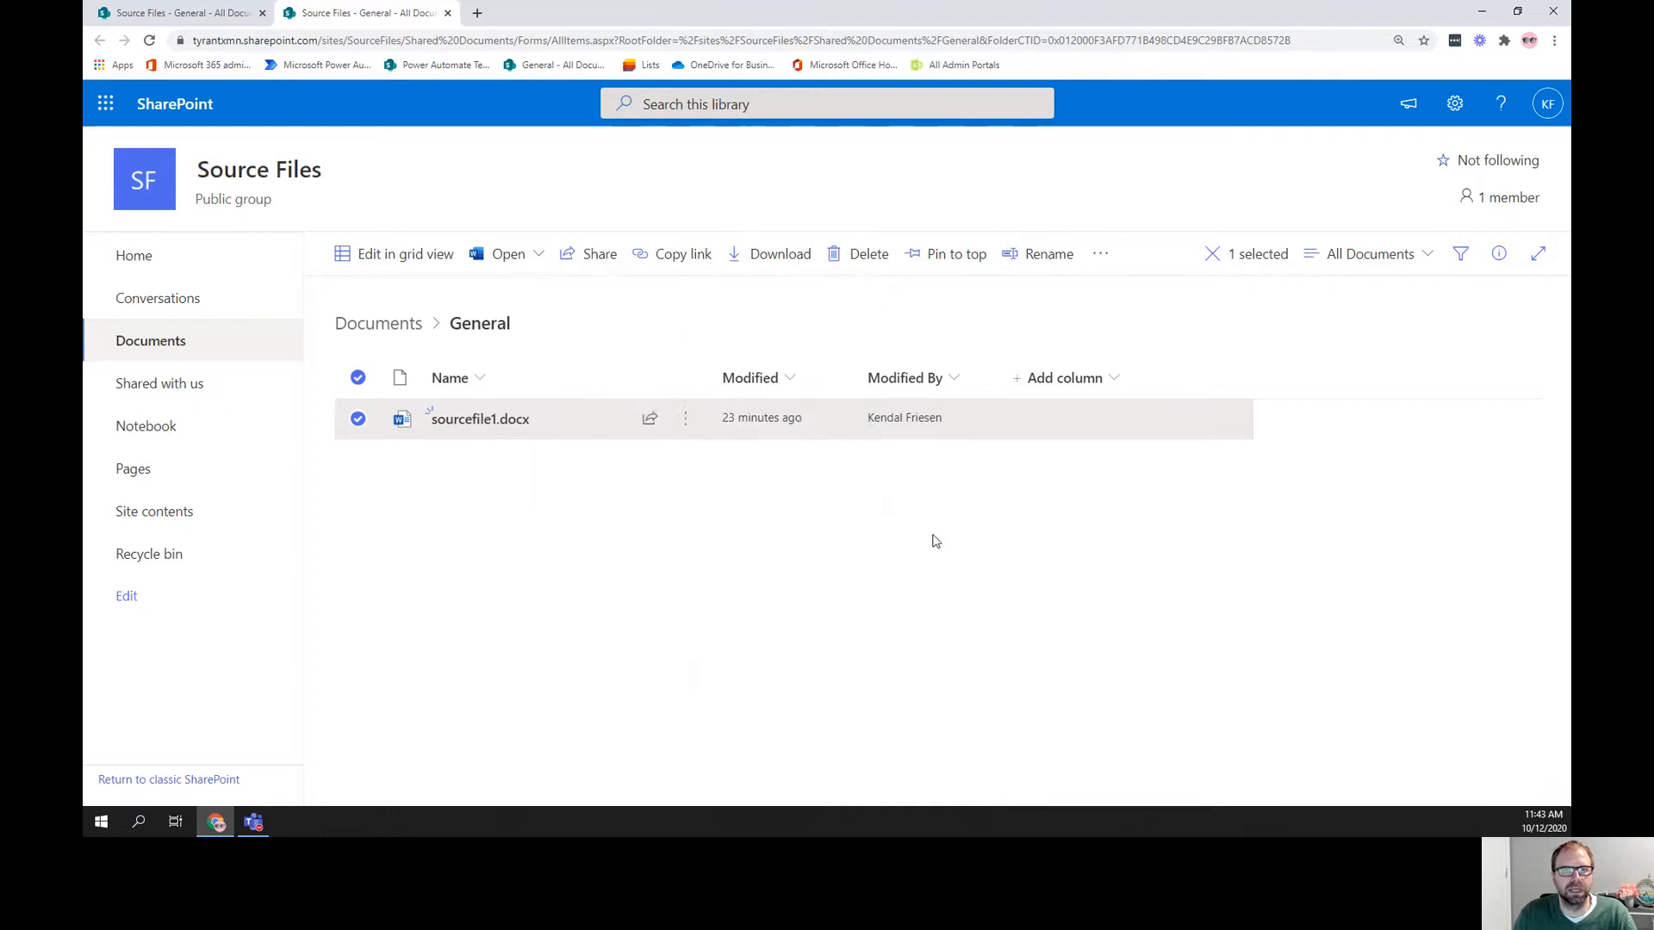
Review the access settings of sourcefile1.docx, checking the recipients of both links and the edit link's settings.
left_click(685, 418)
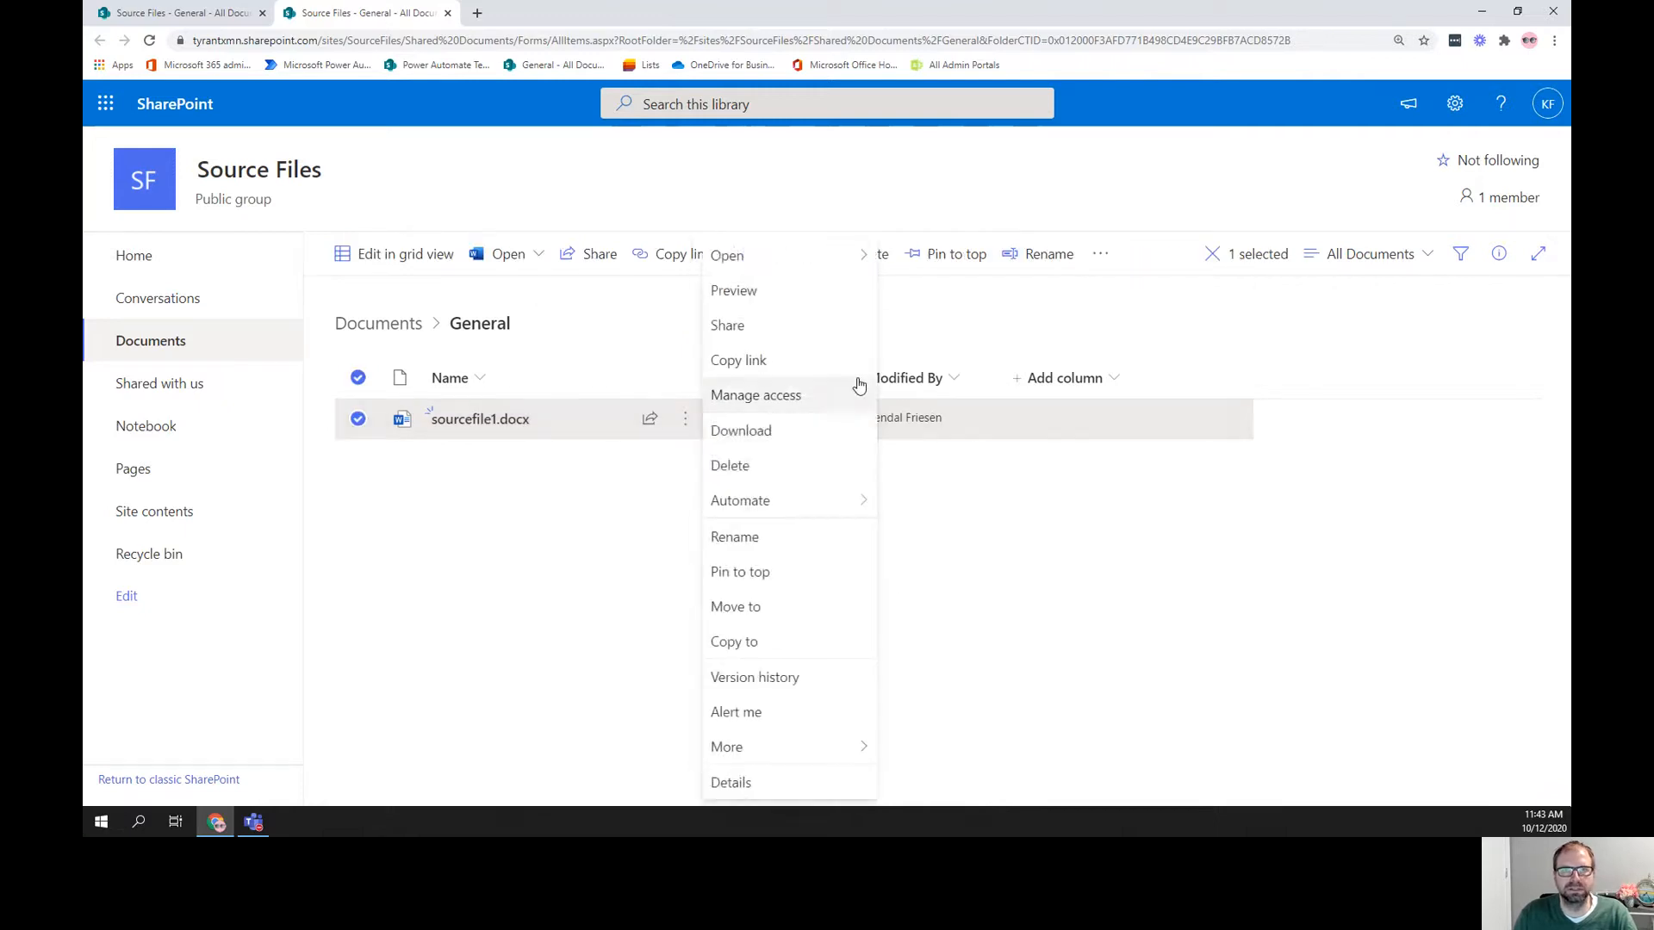
left_click(809, 393)
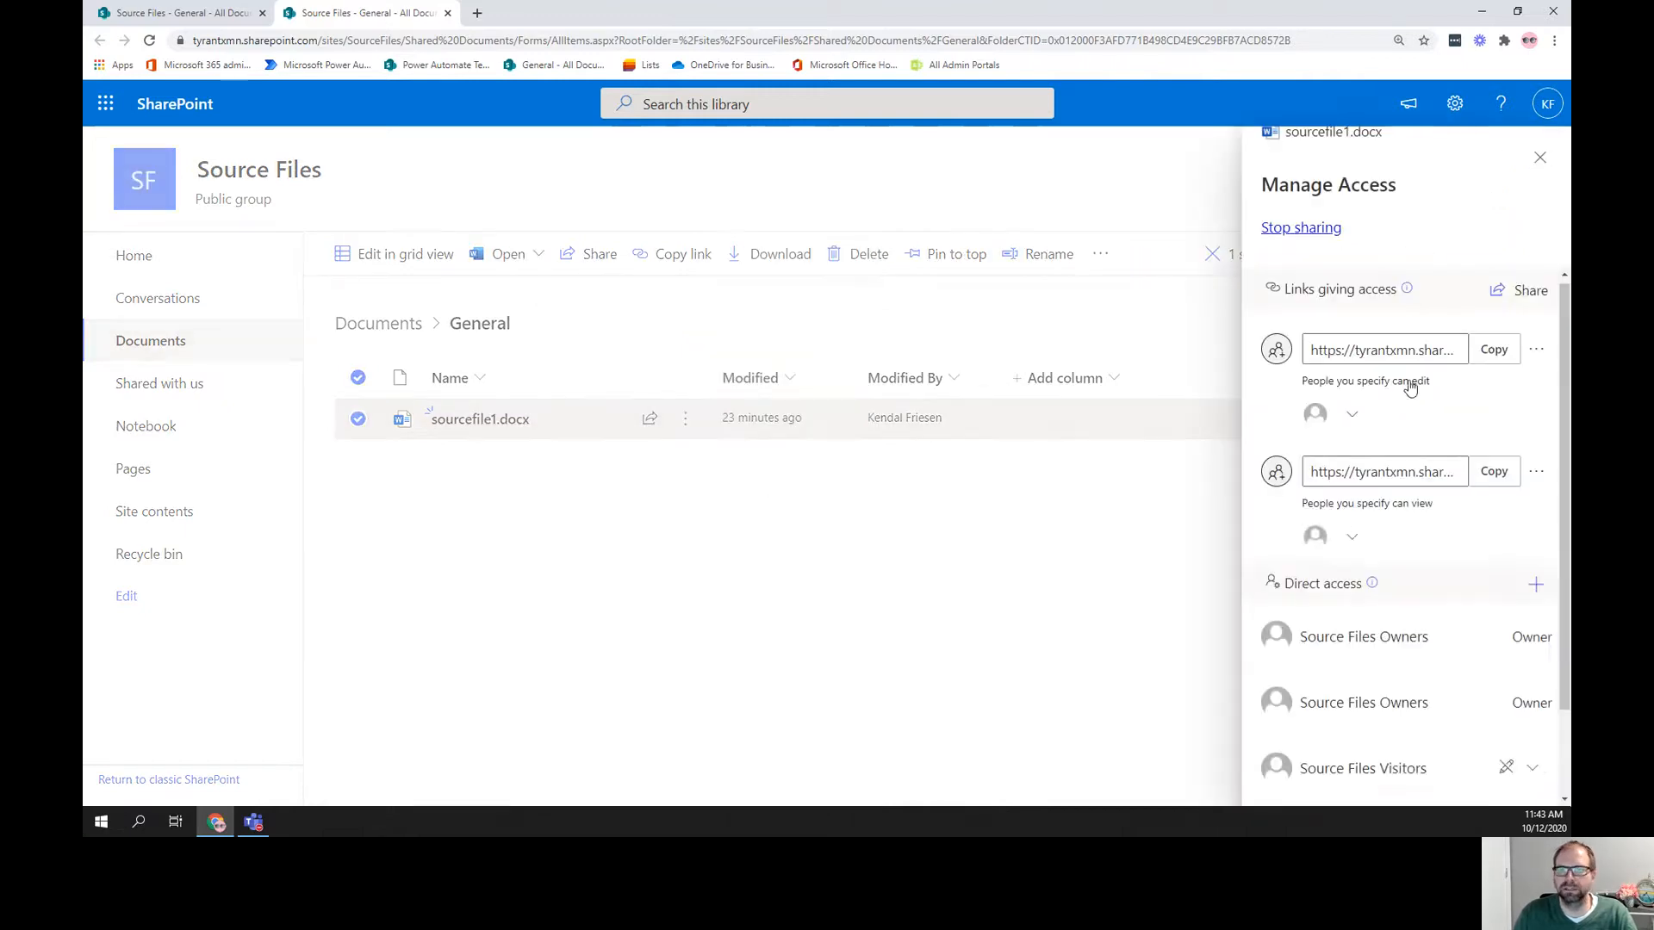
left_click(1349, 538)
left_click(1350, 414)
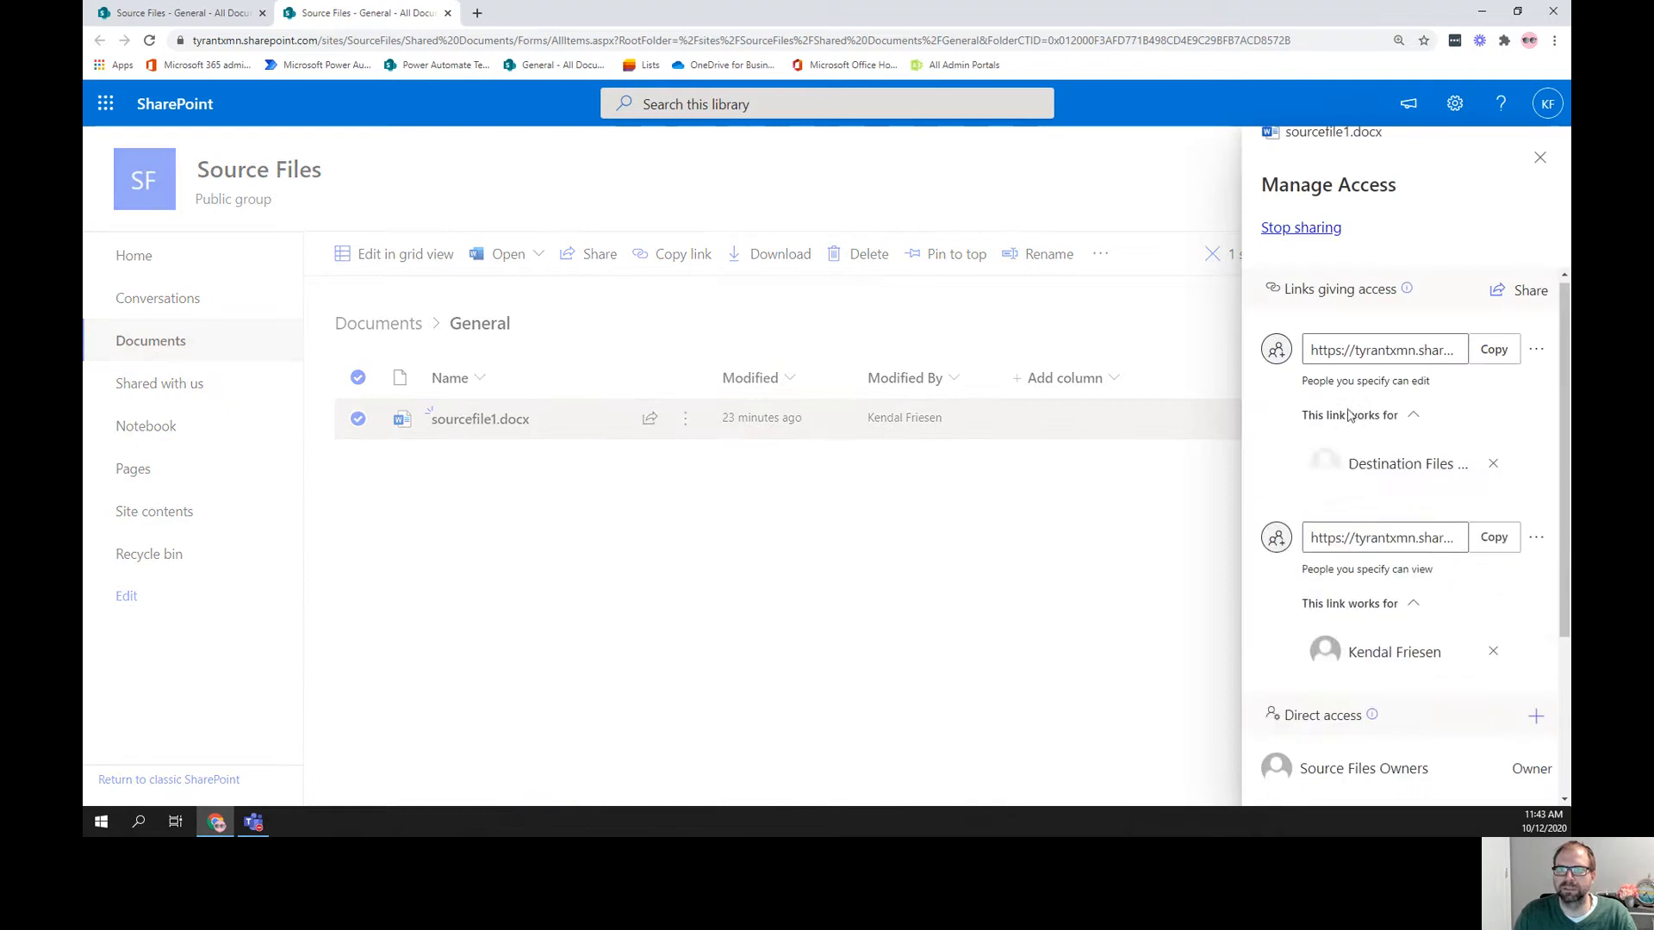
left_click(1535, 355)
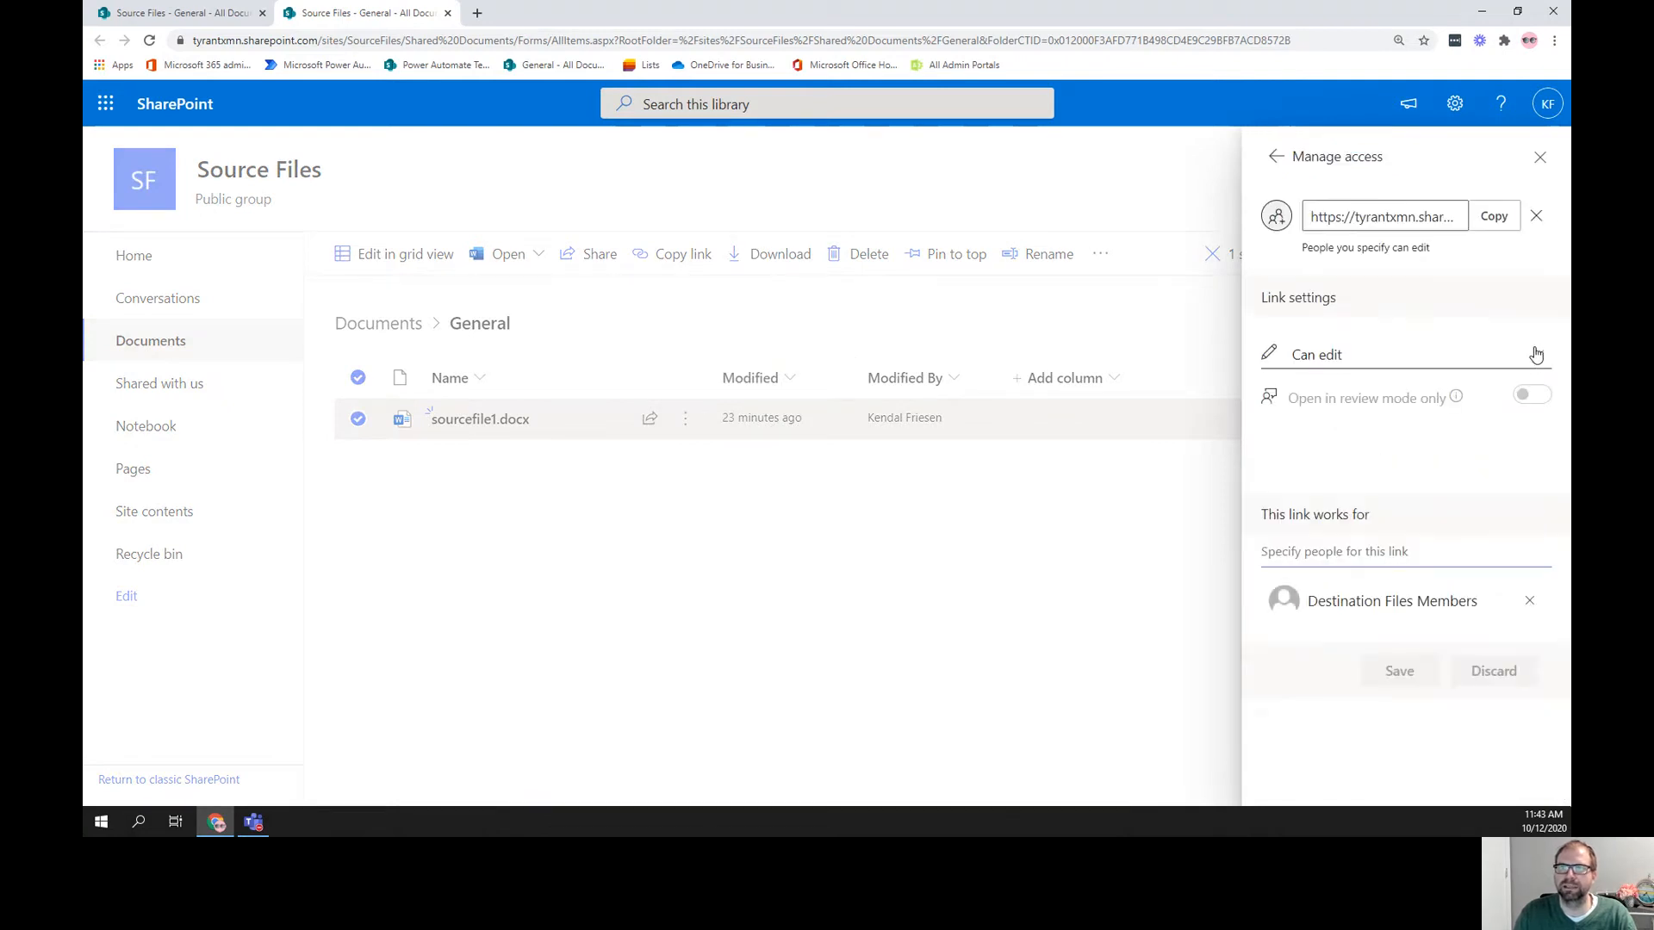
left_click(1277, 158)
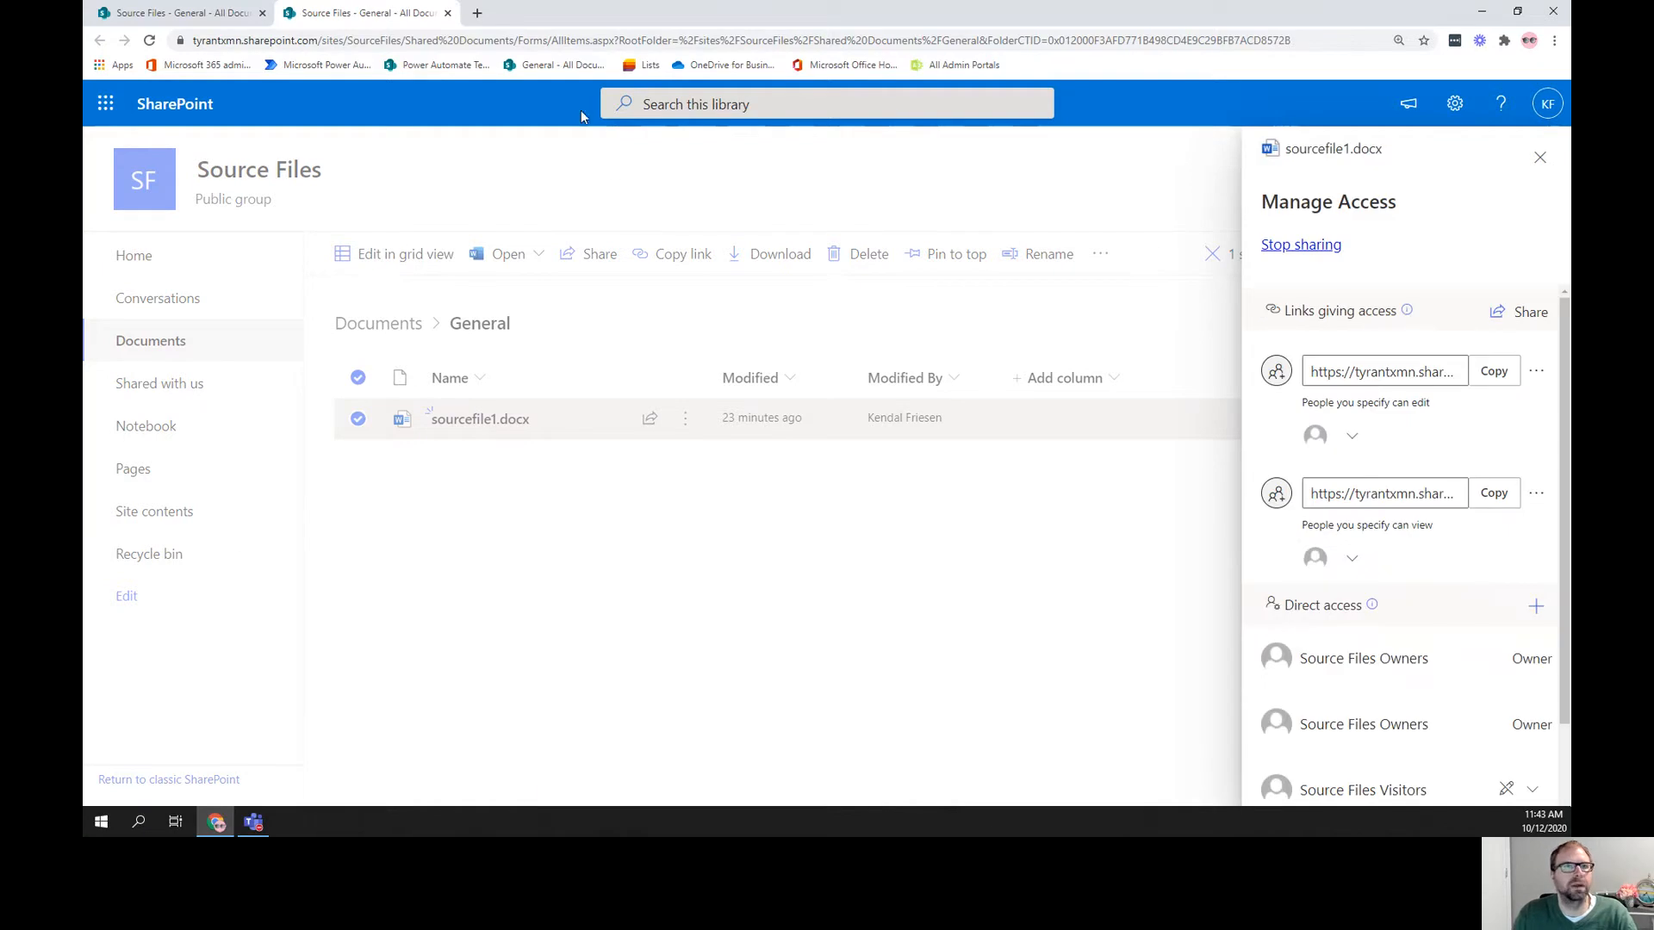
Switch to Teams and post the copied link in Destination Files' General channel with the subject "Here are the important files".
left_click(252, 822)
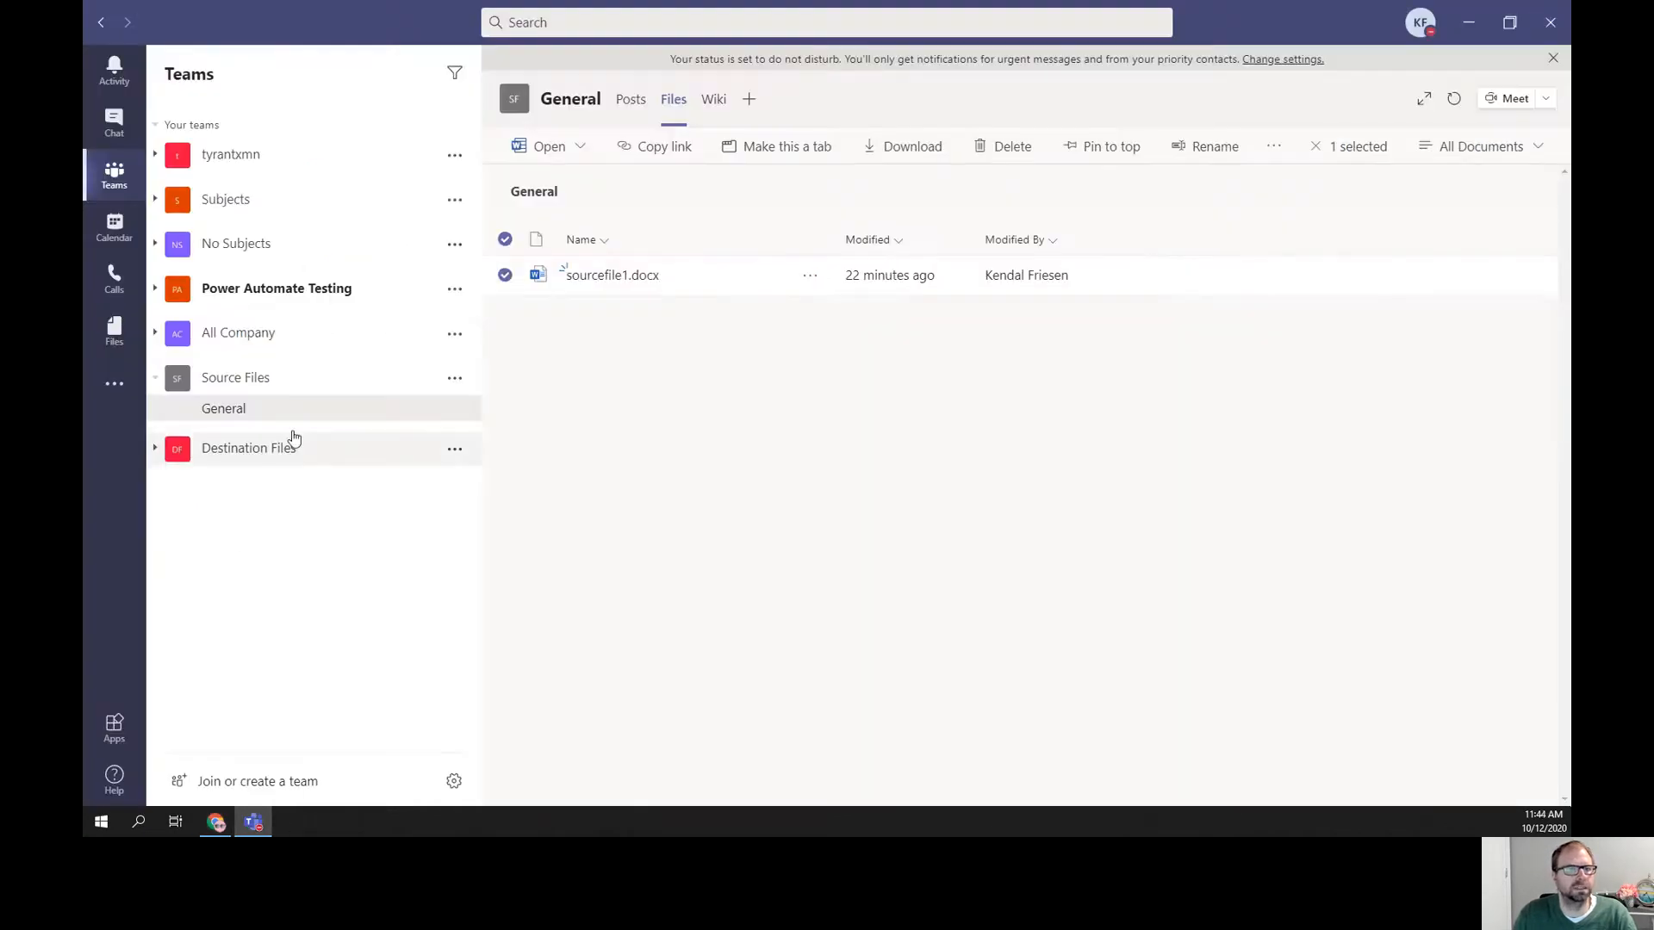
left_click(237, 450)
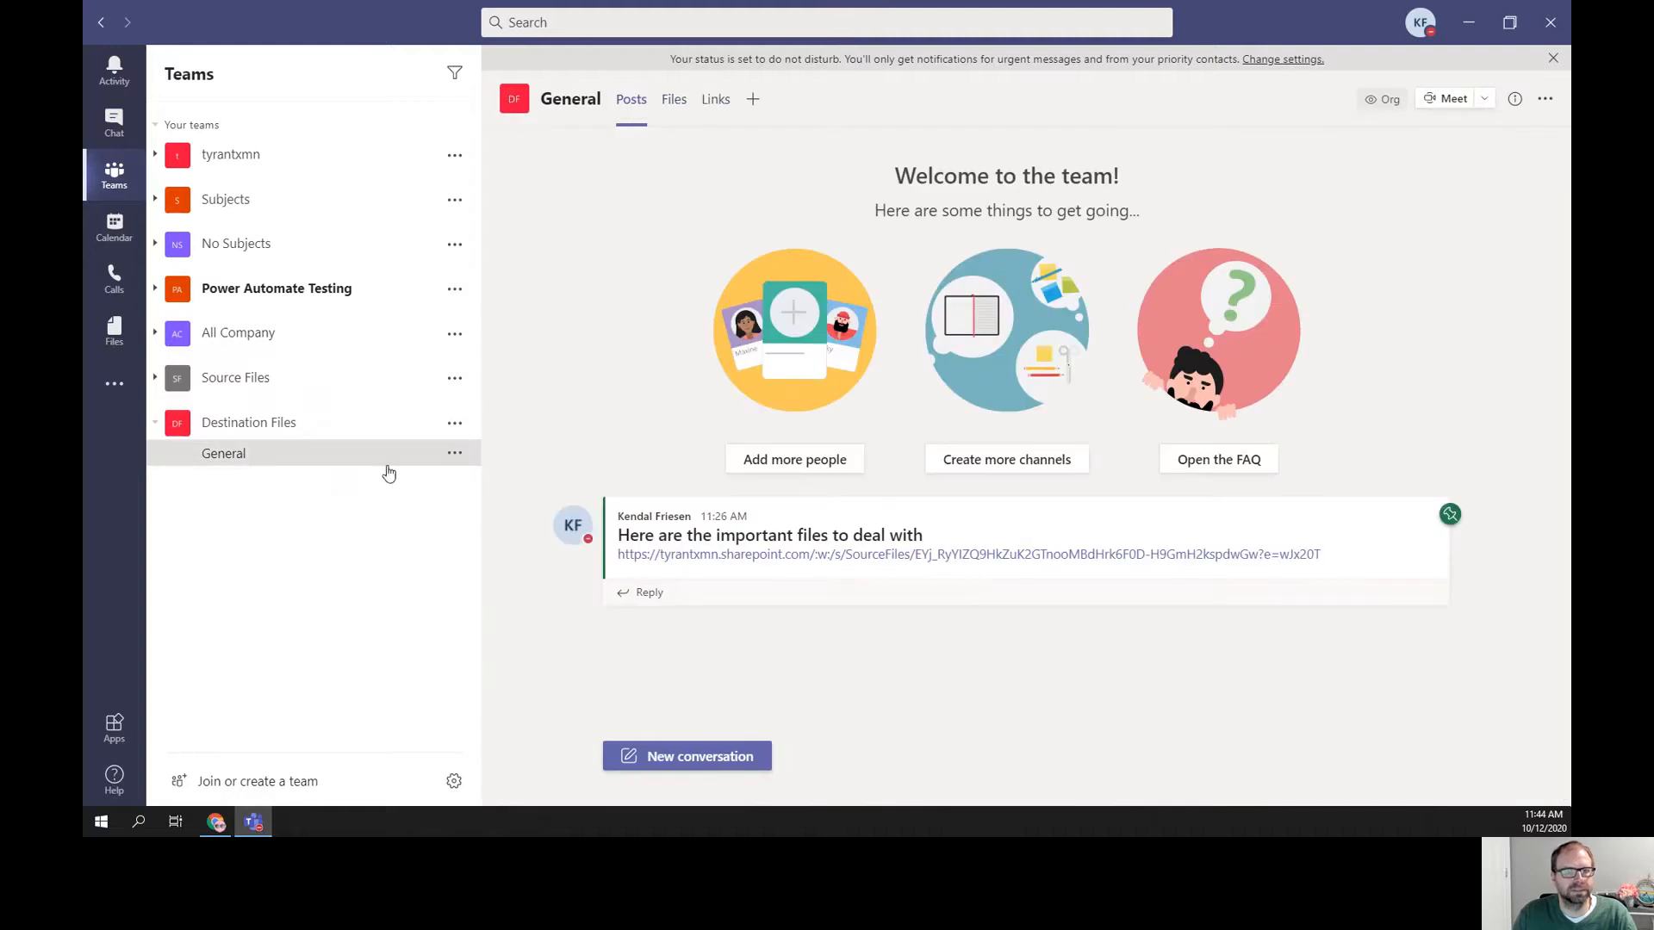
left_click(681, 758)
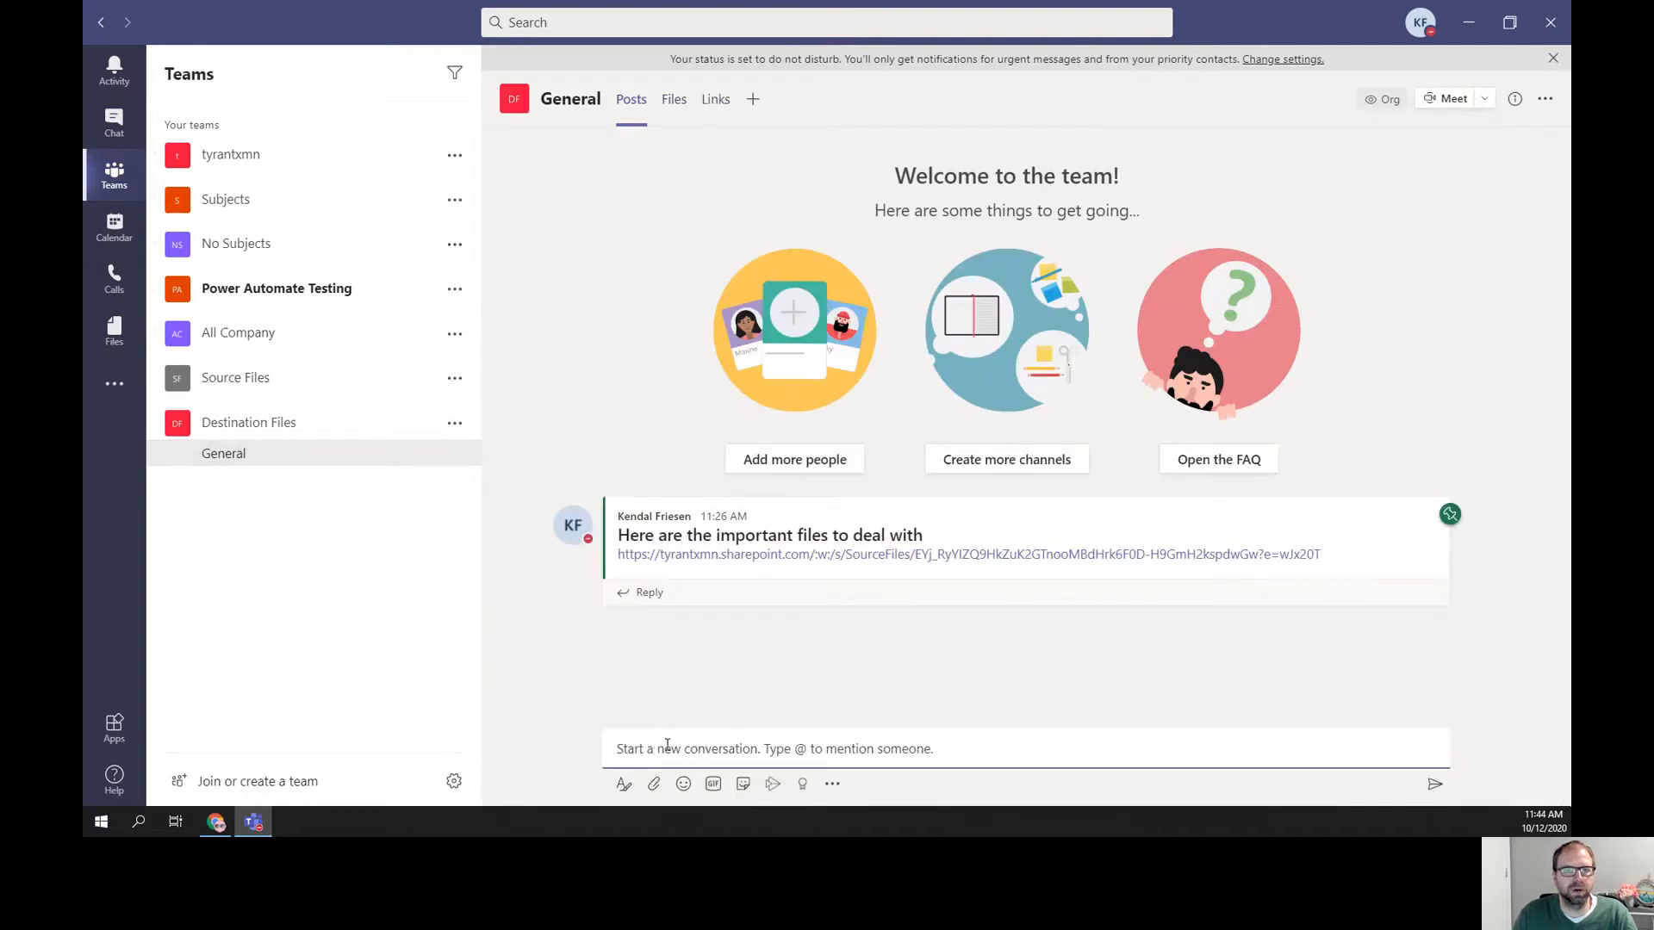
left_click(622, 786)
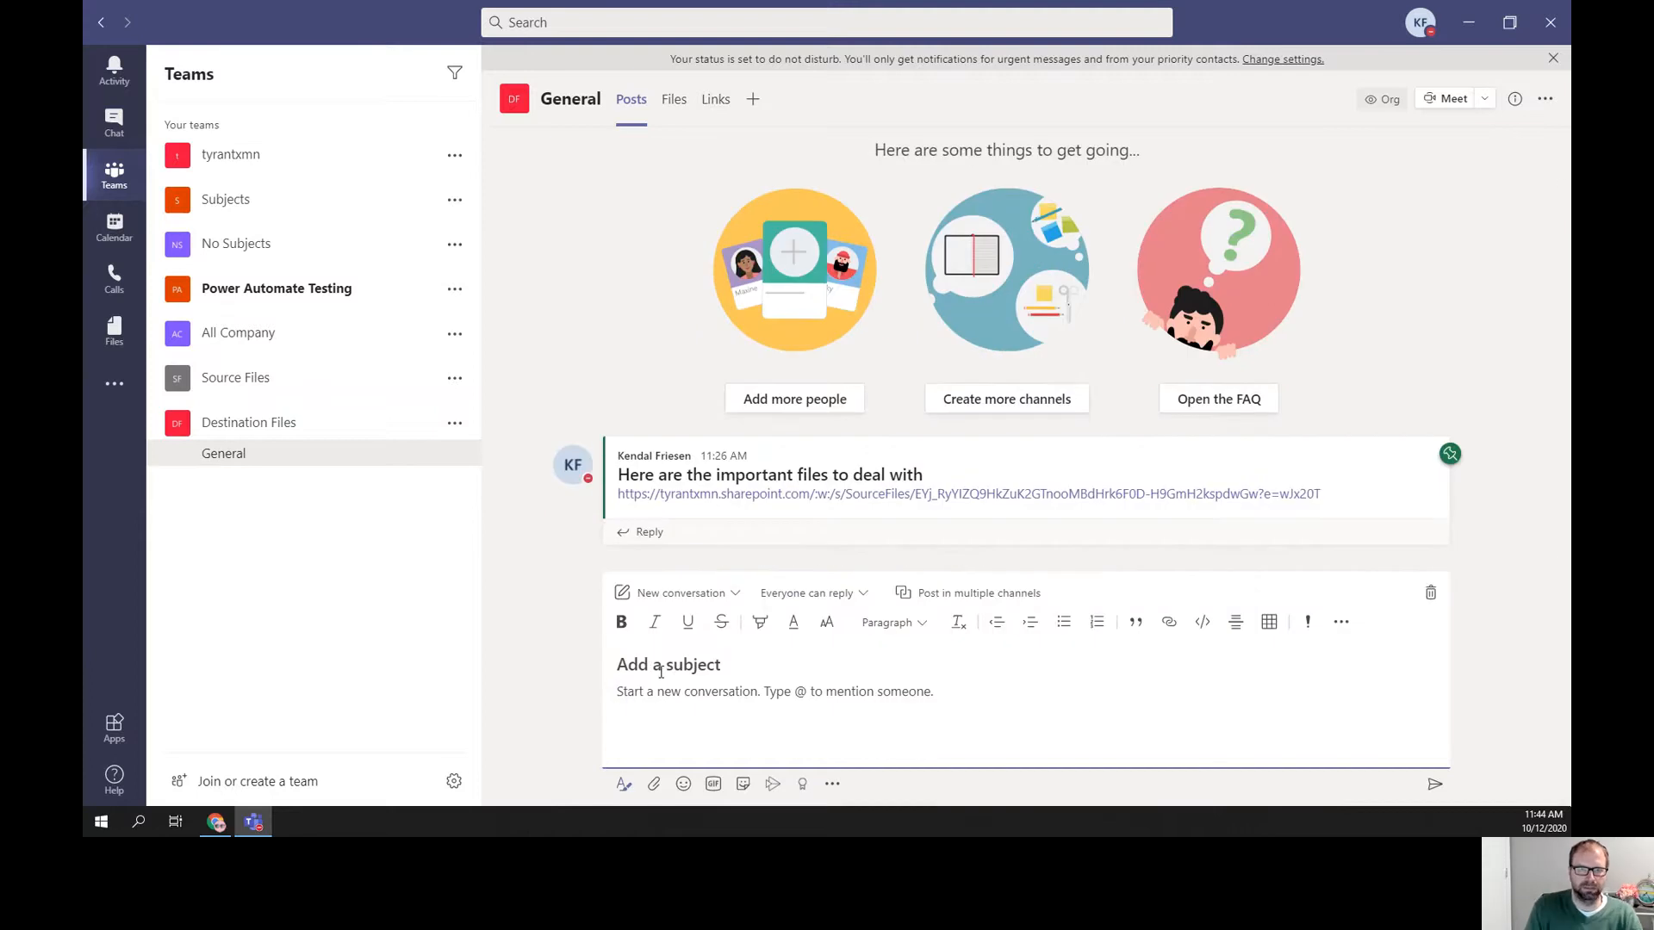
type("Here are the important files")
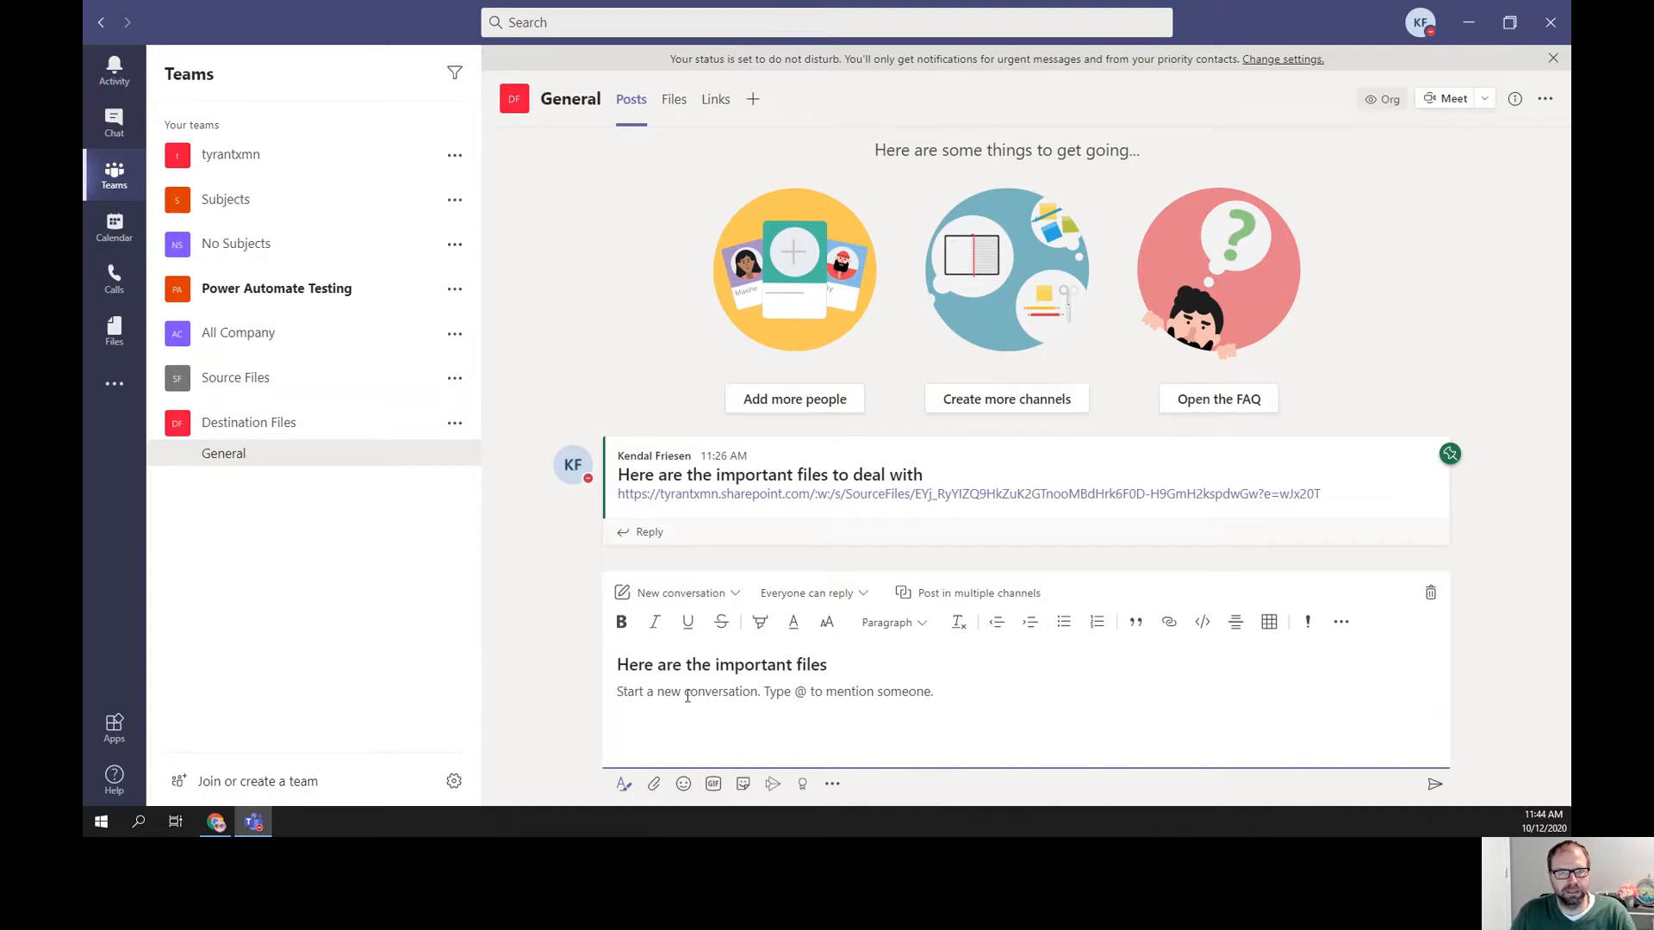
key("ctrl+v")
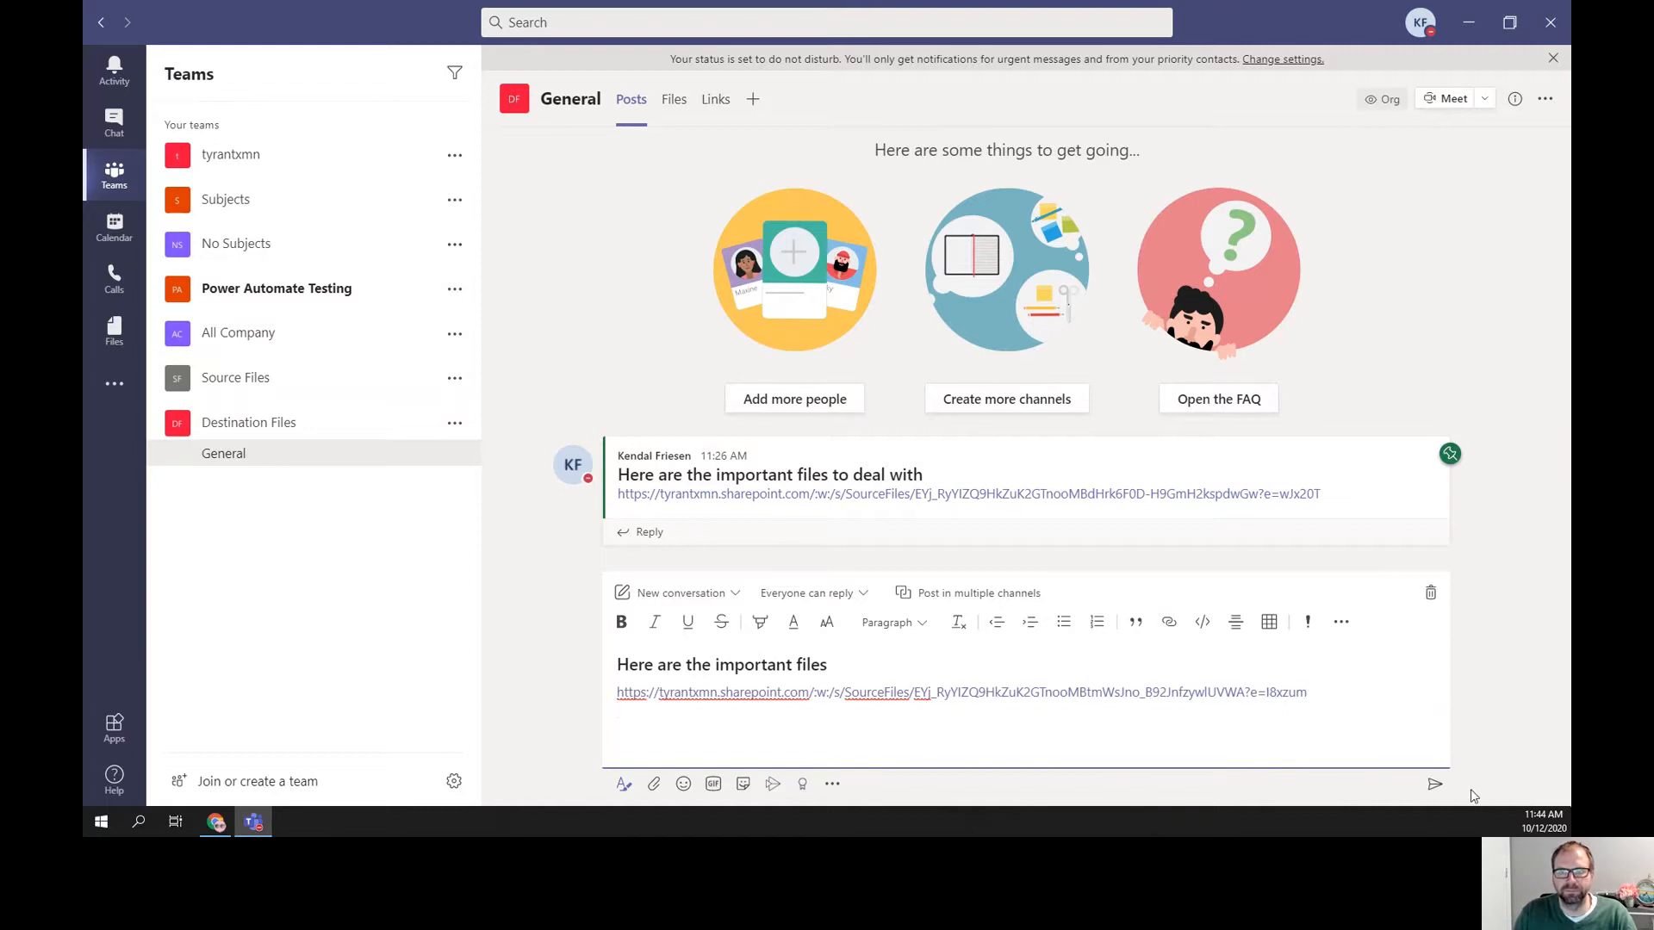
left_click(1434, 784)
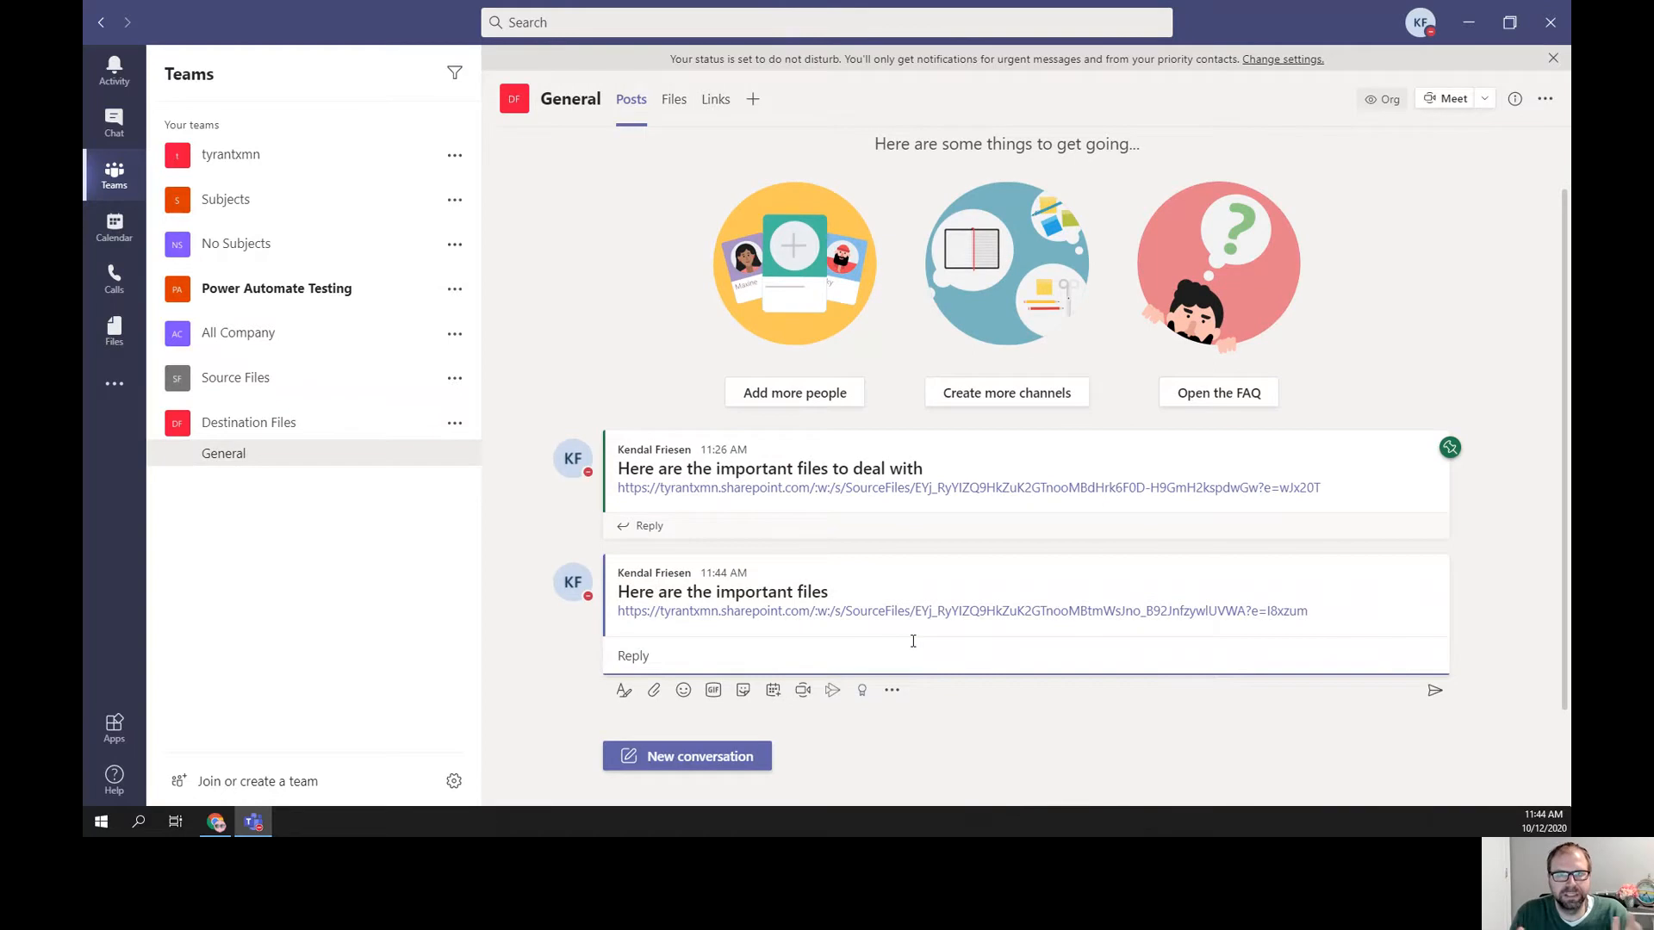
Post a new conversation reading "asdfasdf" in the Destination Files team's General channel.
left_click(663, 757)
type("asdfasdf")
key("Return")
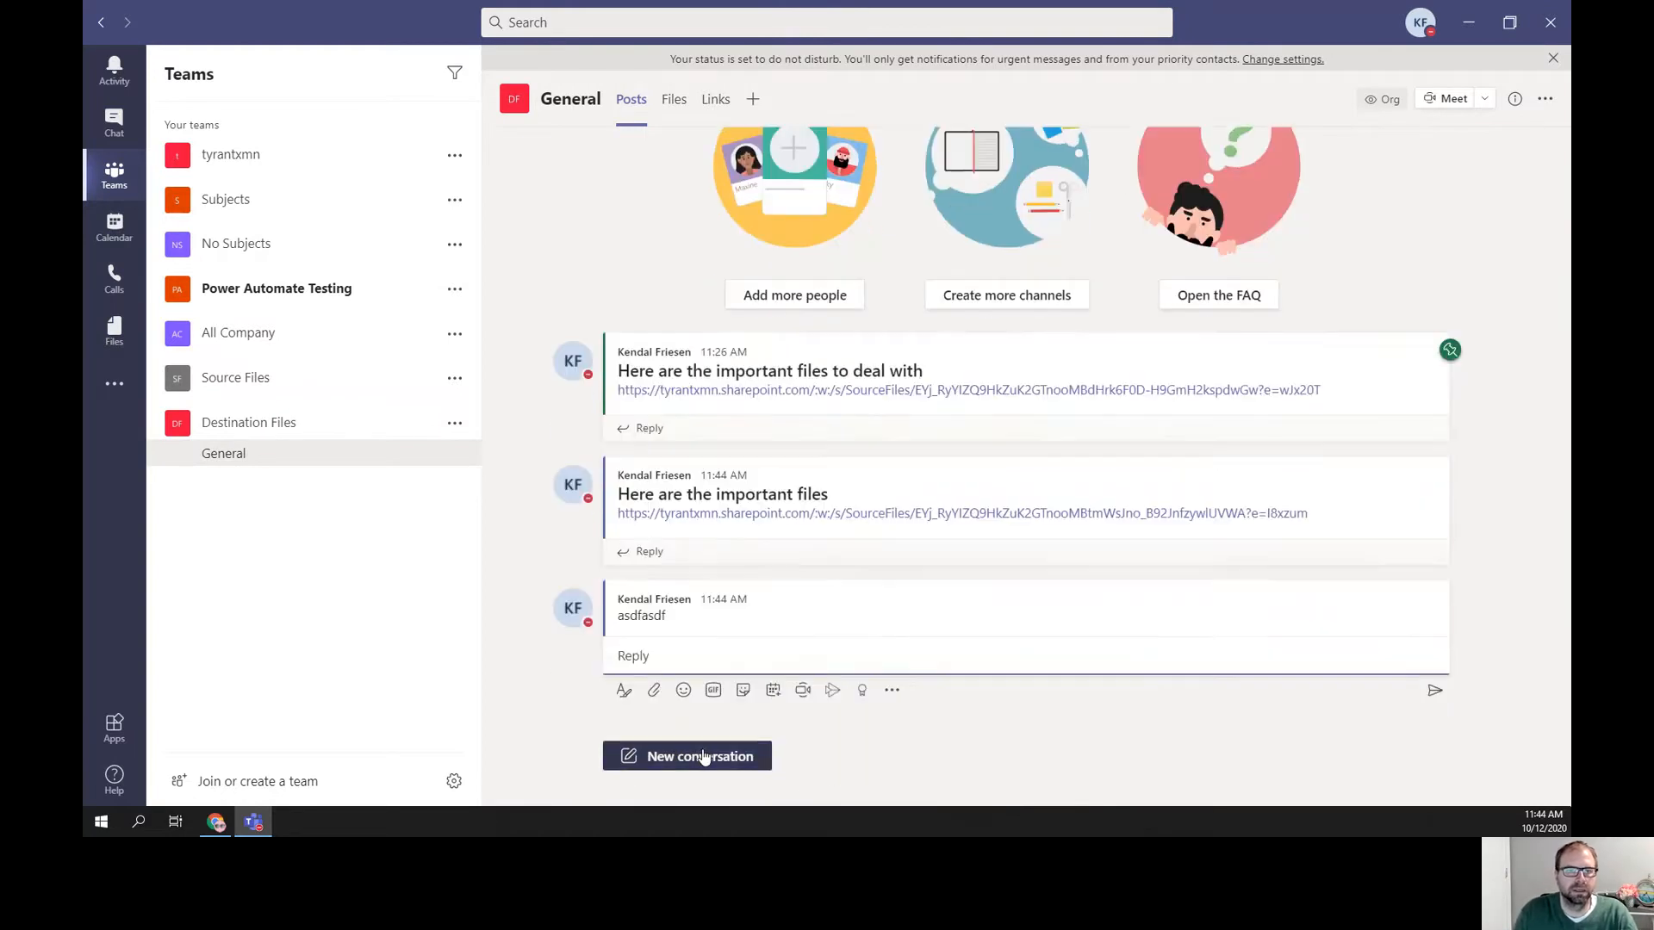
Post a conversation reading "asdfasdfd" with the reply "asdfasdf", and another conversation reading "sadasdf".
left_click(704, 756)
type("asdfasdfd")
key("Return")
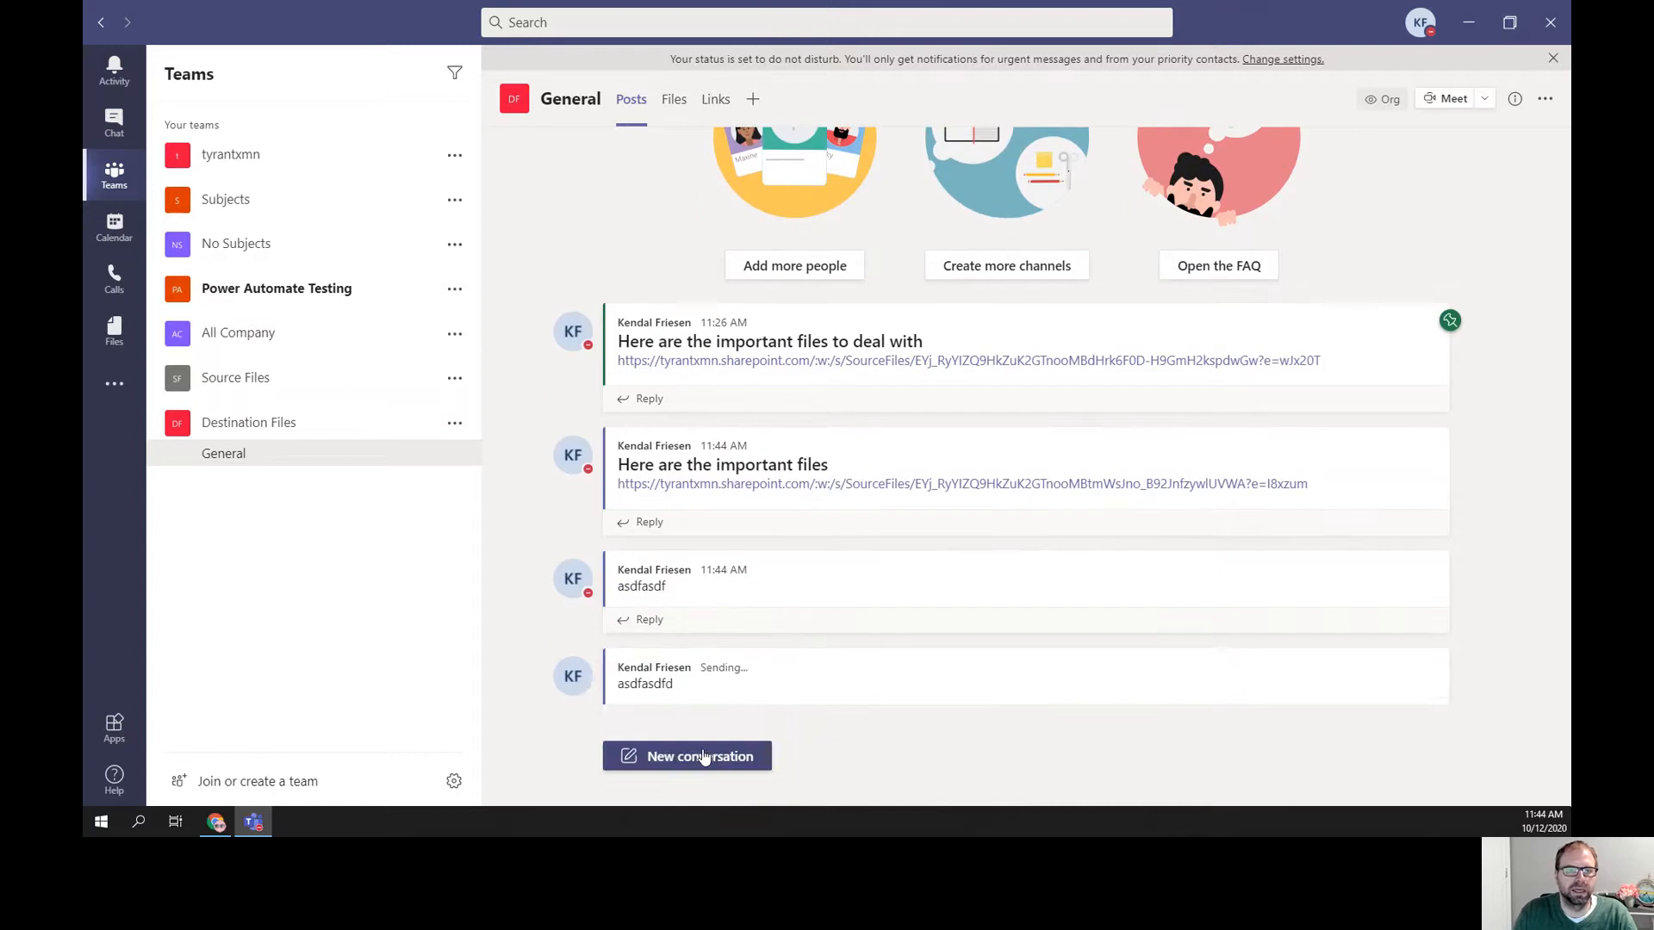
type("asdfasdf")
key("Return")
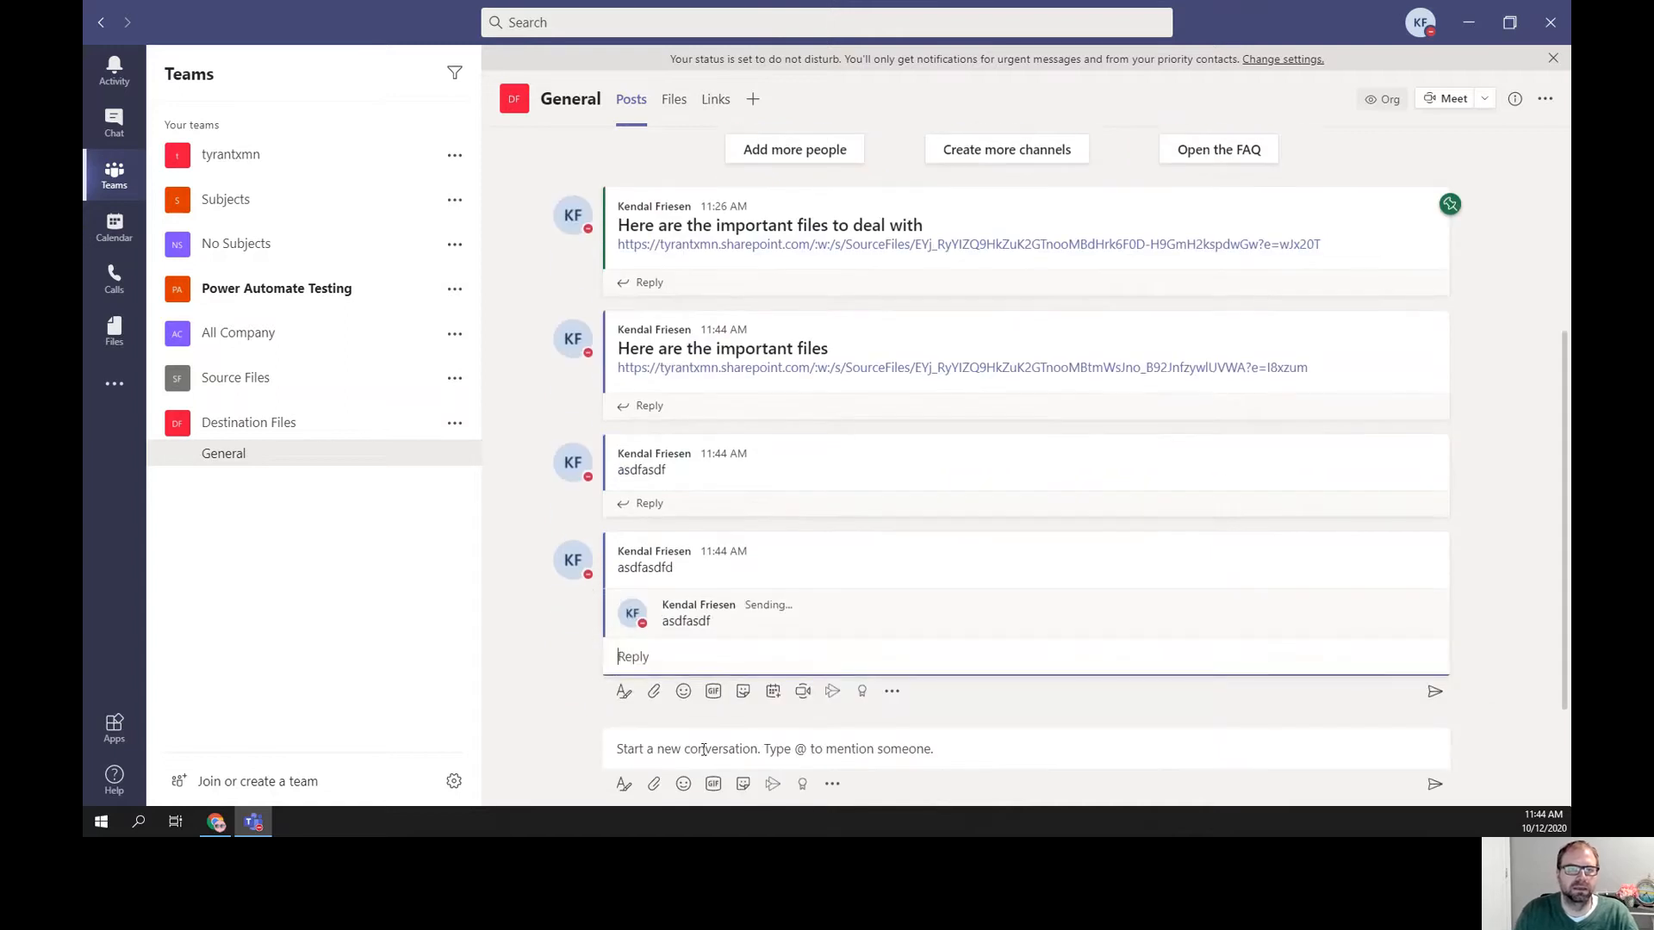
left_click(704, 749)
type("sadasdf")
key("Return")
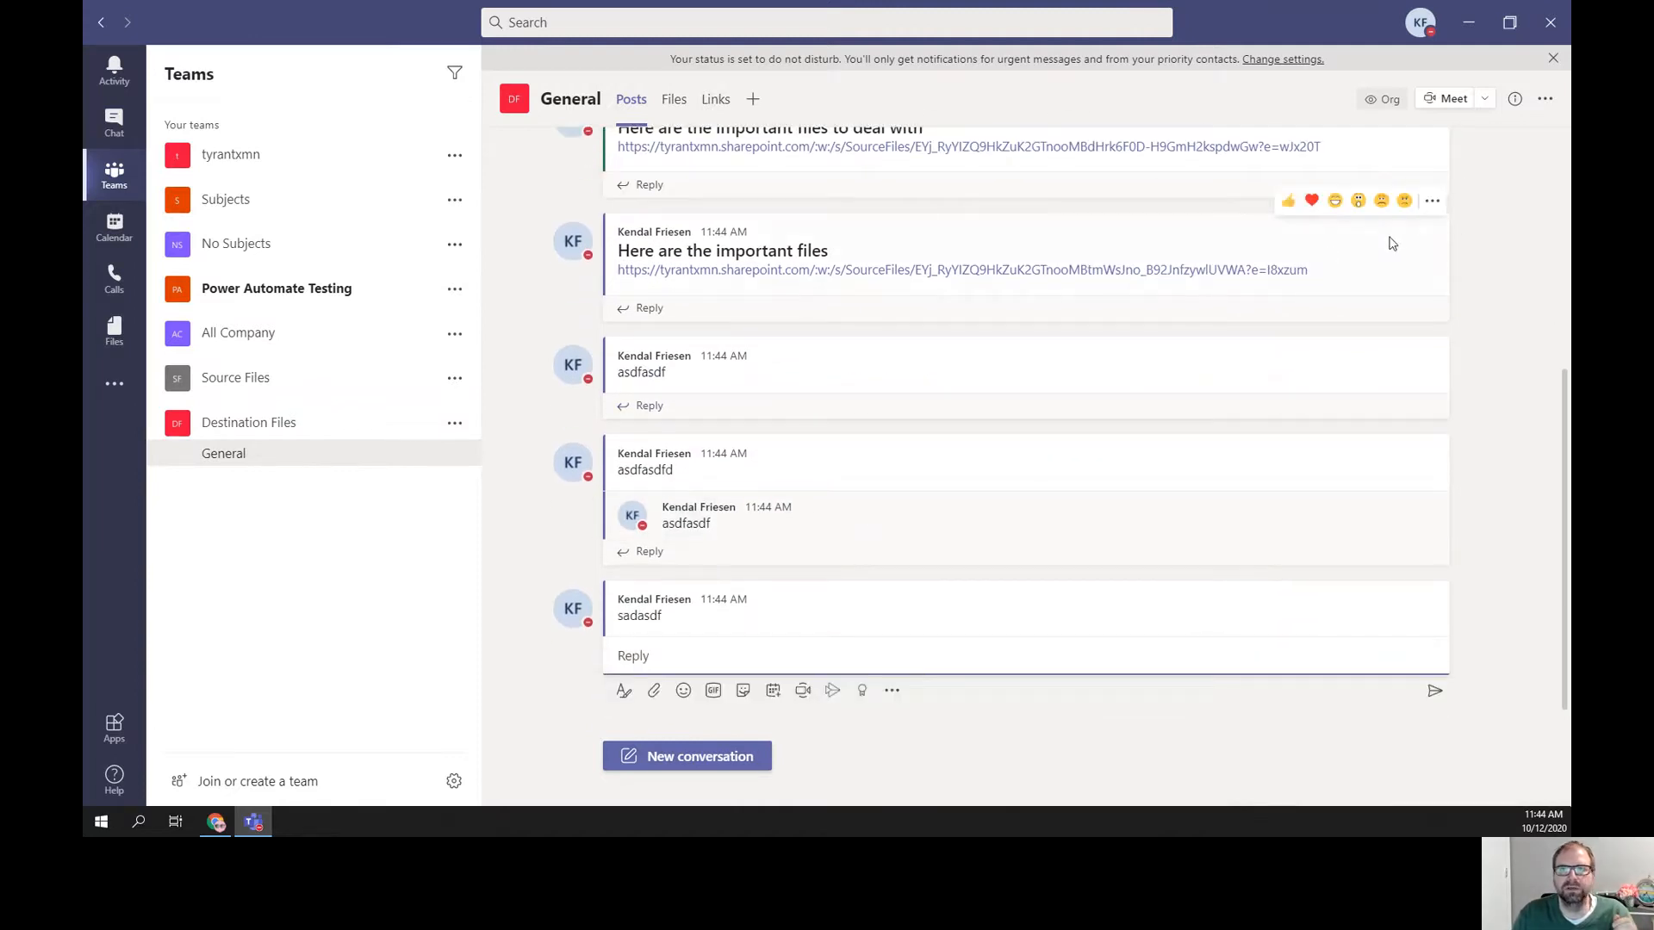
Pin the "Here are the important files" post for everyone who views the channel.
left_click(1432, 203)
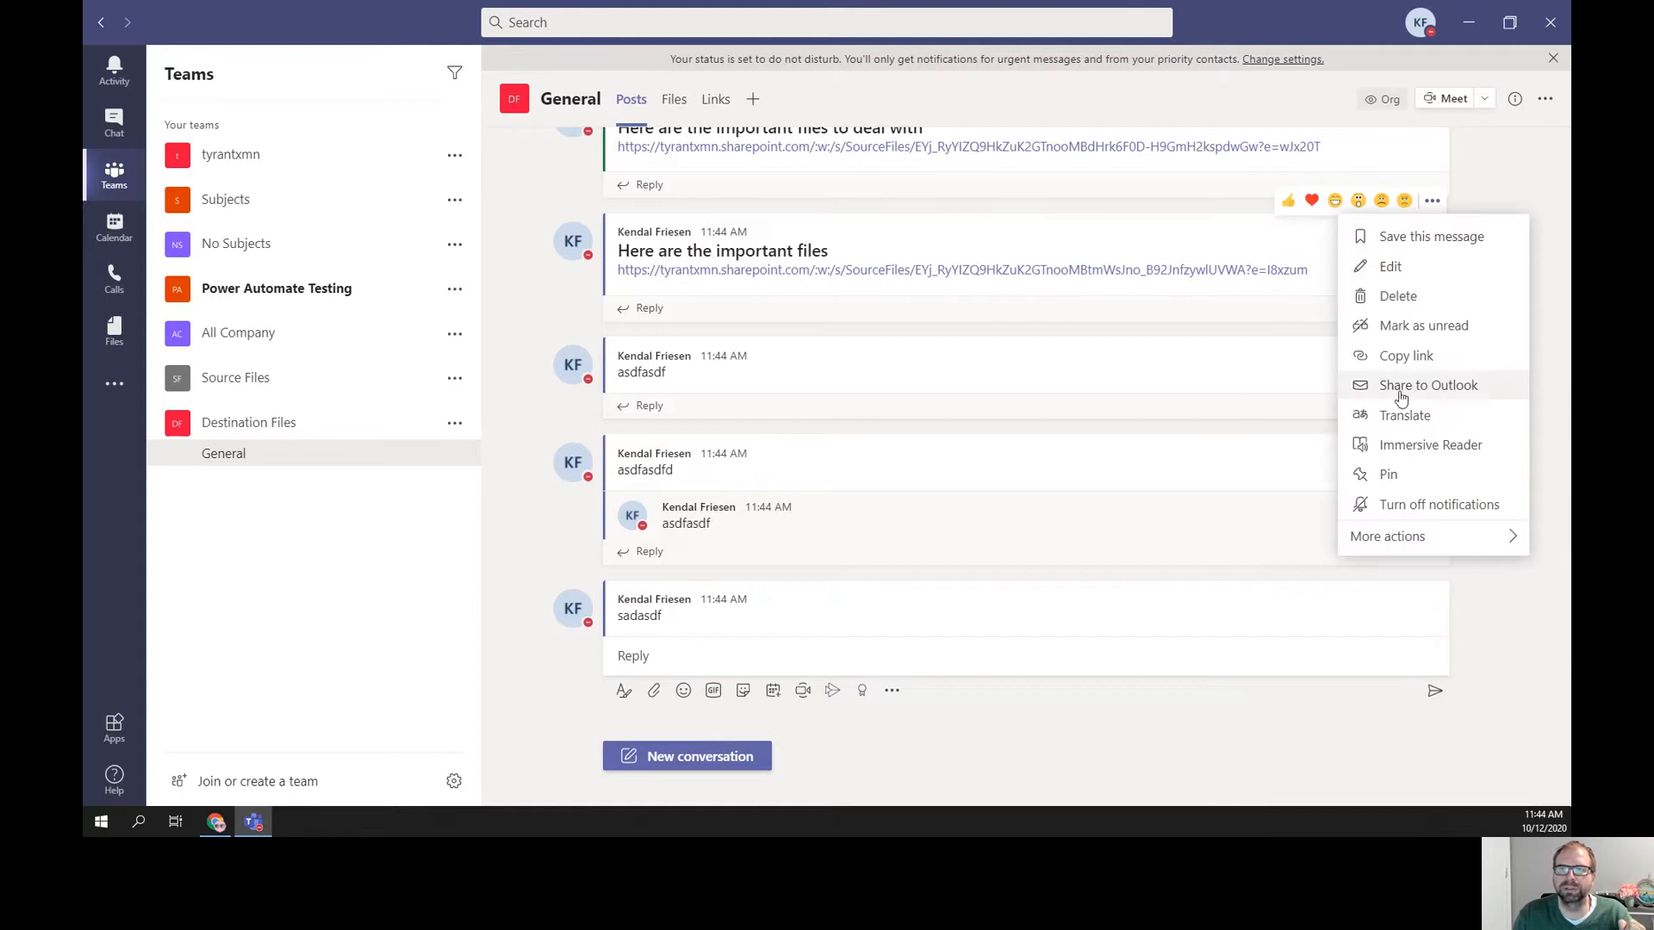
left_click(1406, 477)
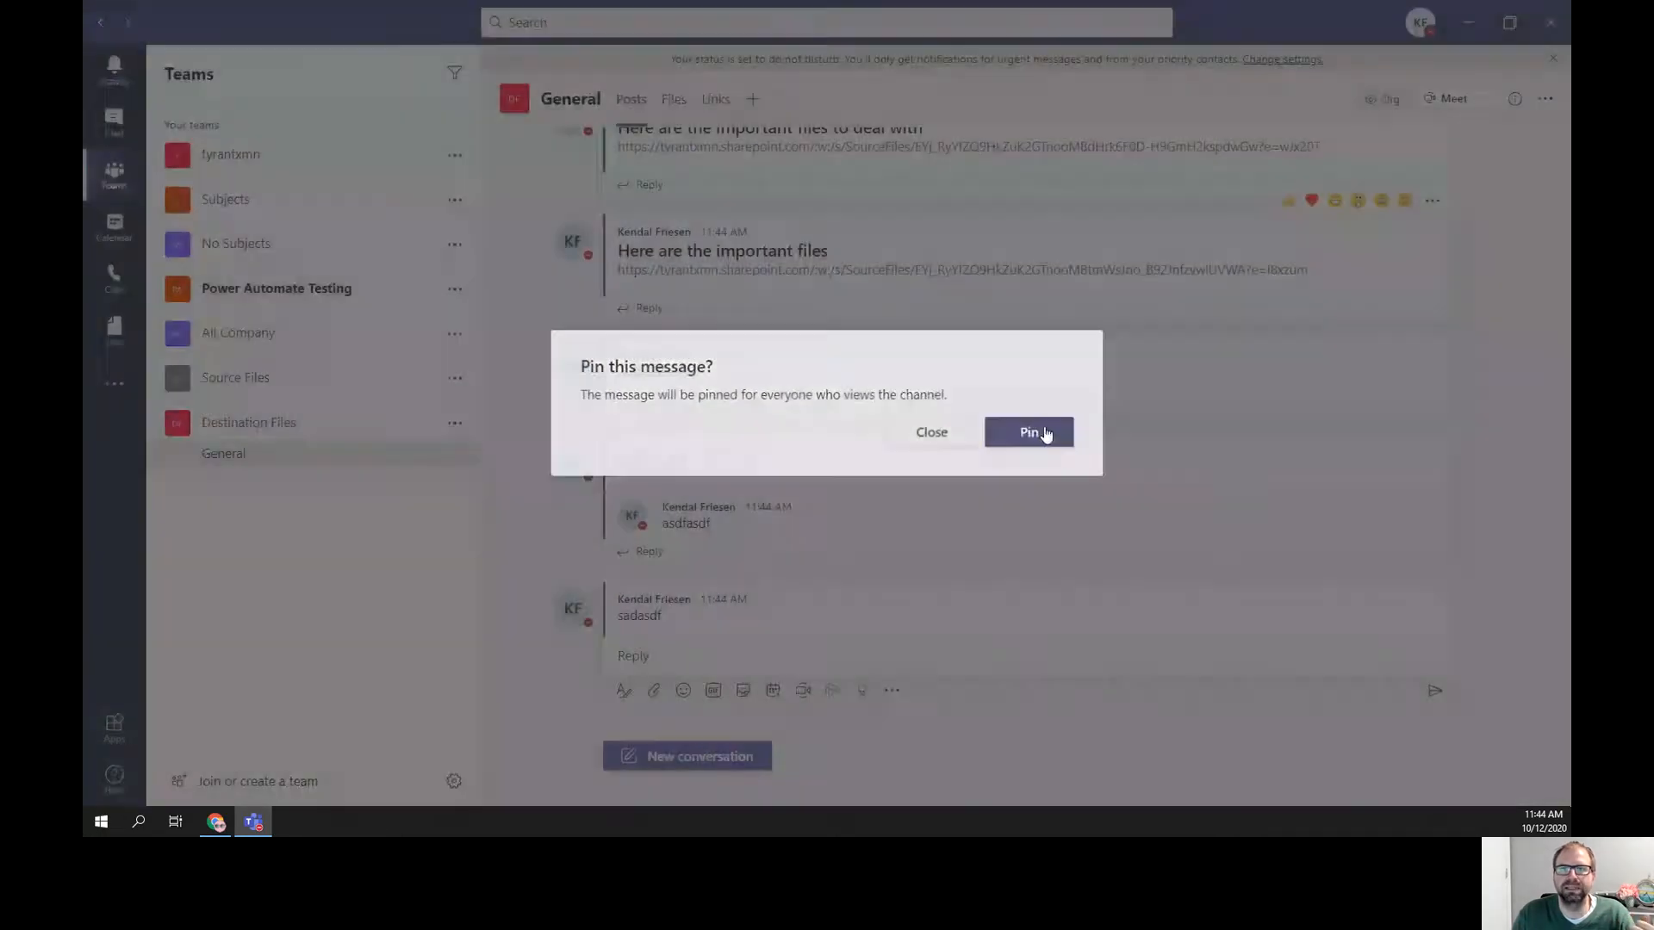
left_click(1028, 433)
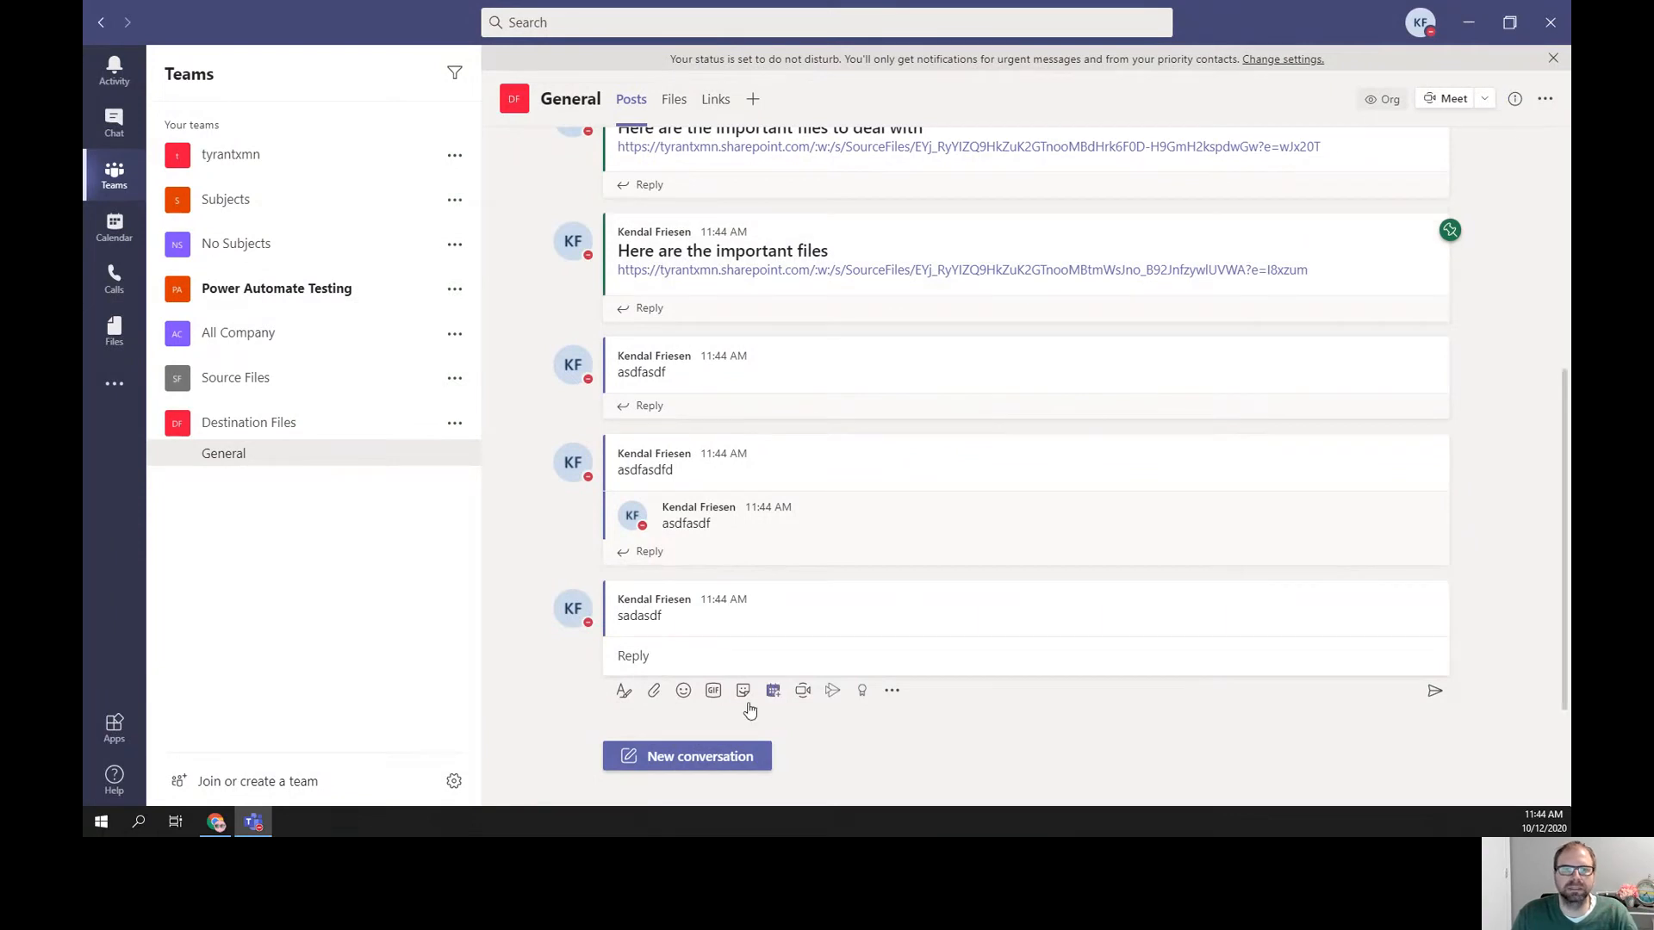
Post two more new conversations in the General channel, reading "asfdasedf" and "asdfsadf".
left_click(724, 755)
type("asfdasedf")
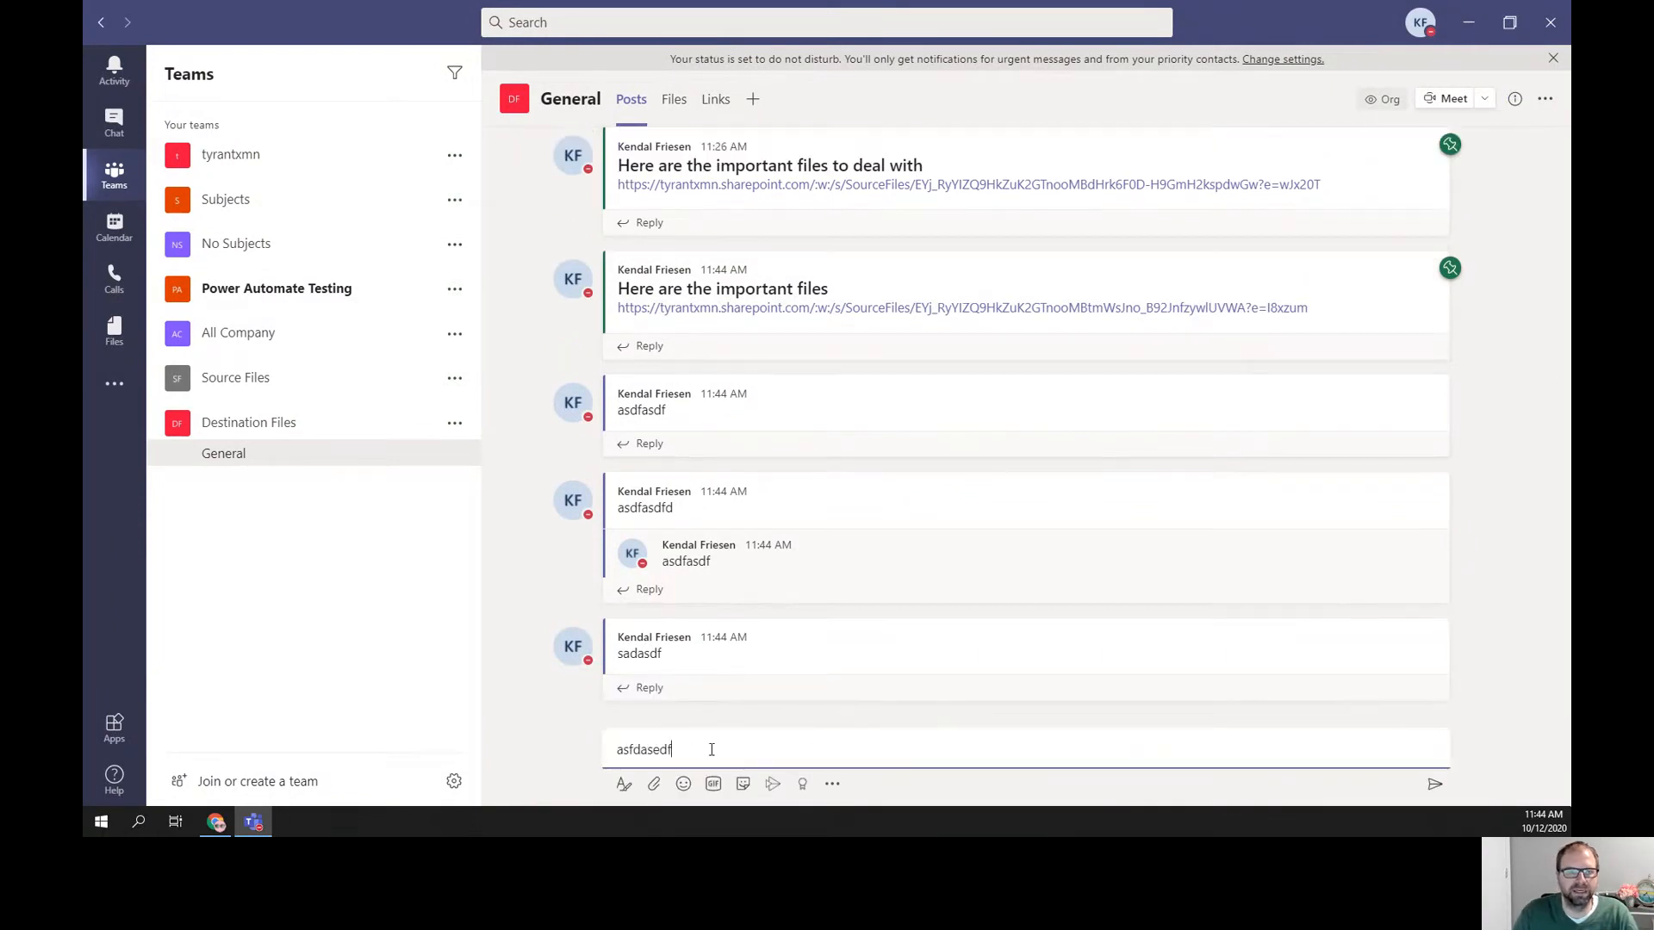
key("Return")
left_click(711, 756)
type("asdfsadf")
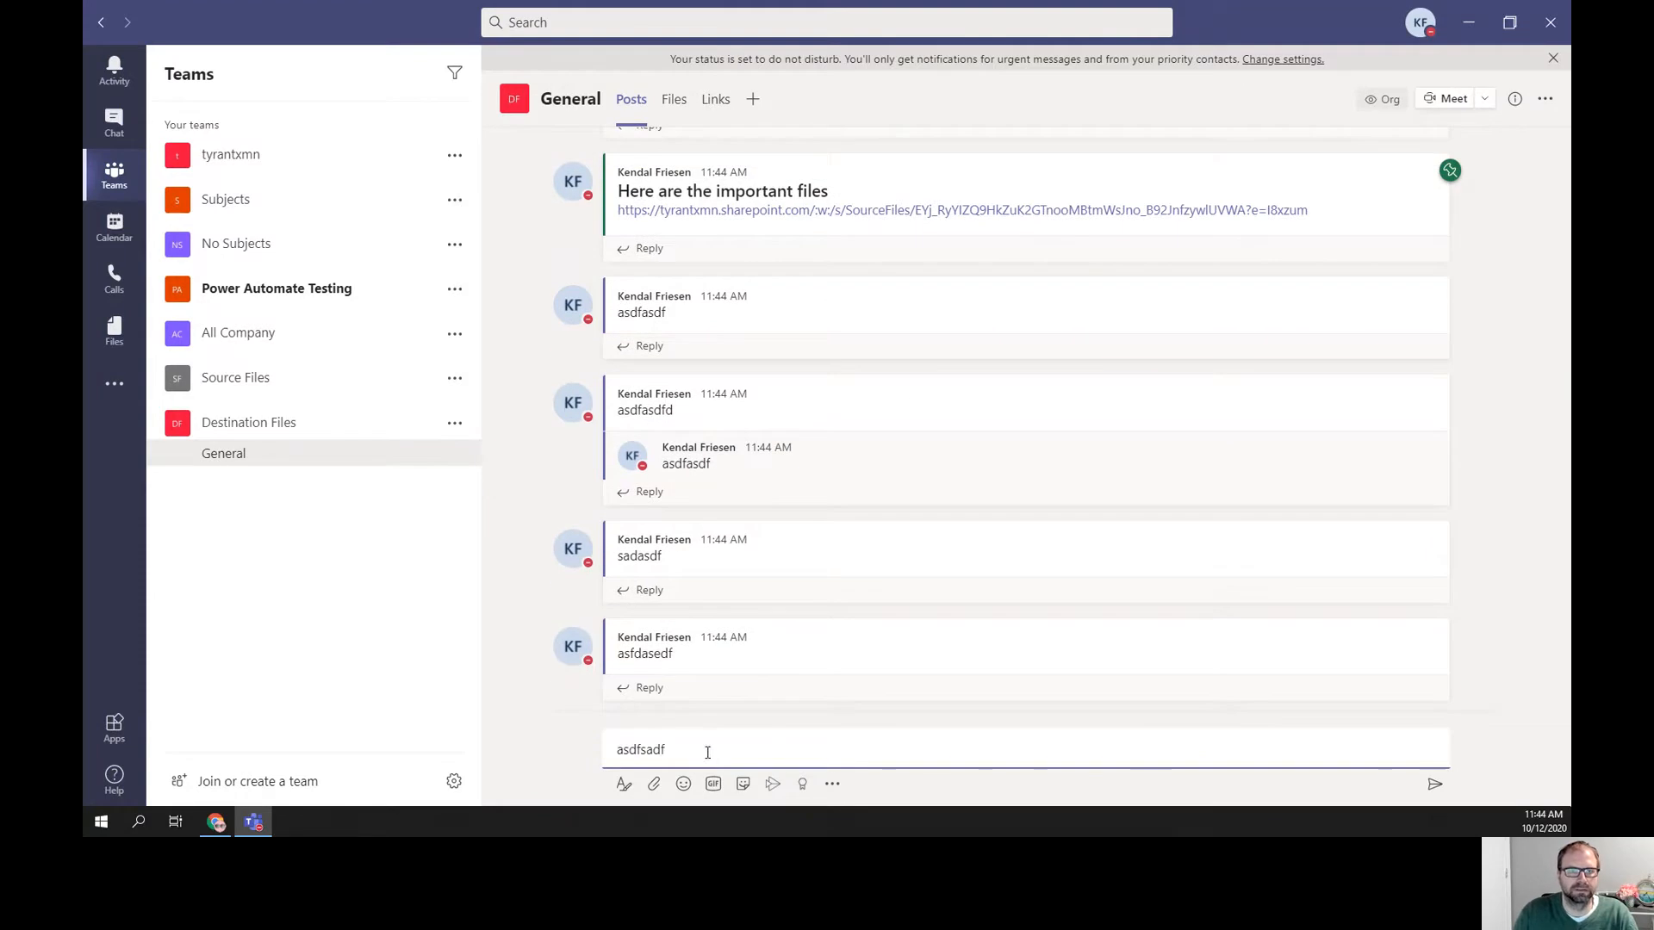
key("Return")
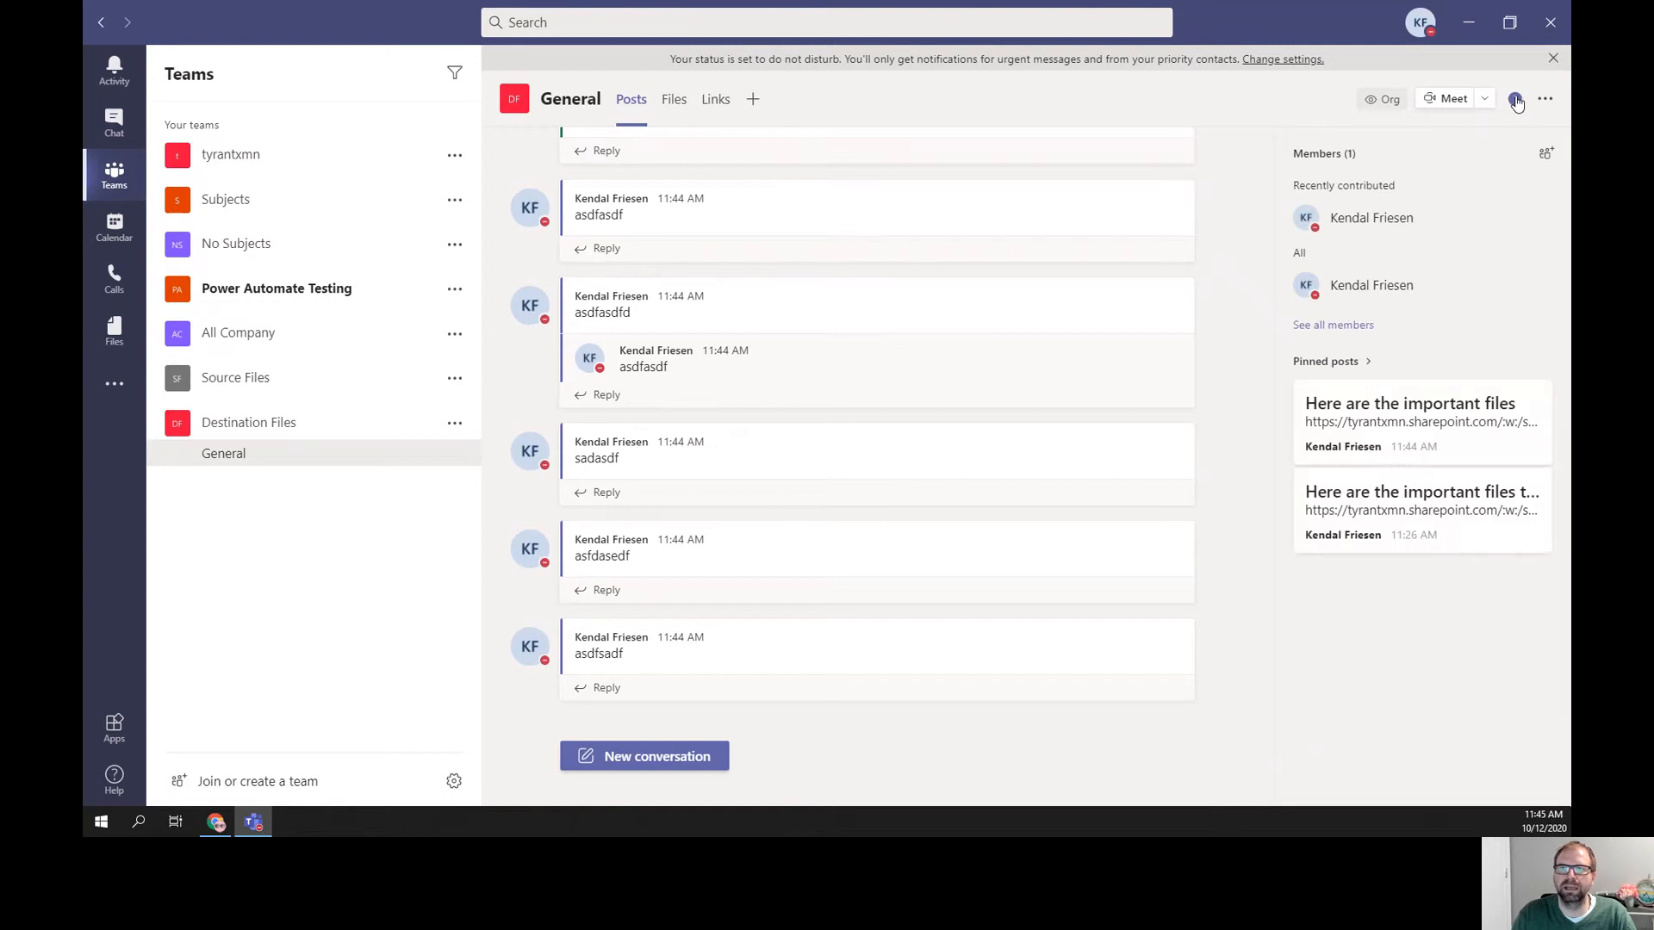
Show the channel information and jump to the pinned post "Here are the important files to deal with".
left_click(1375, 497)
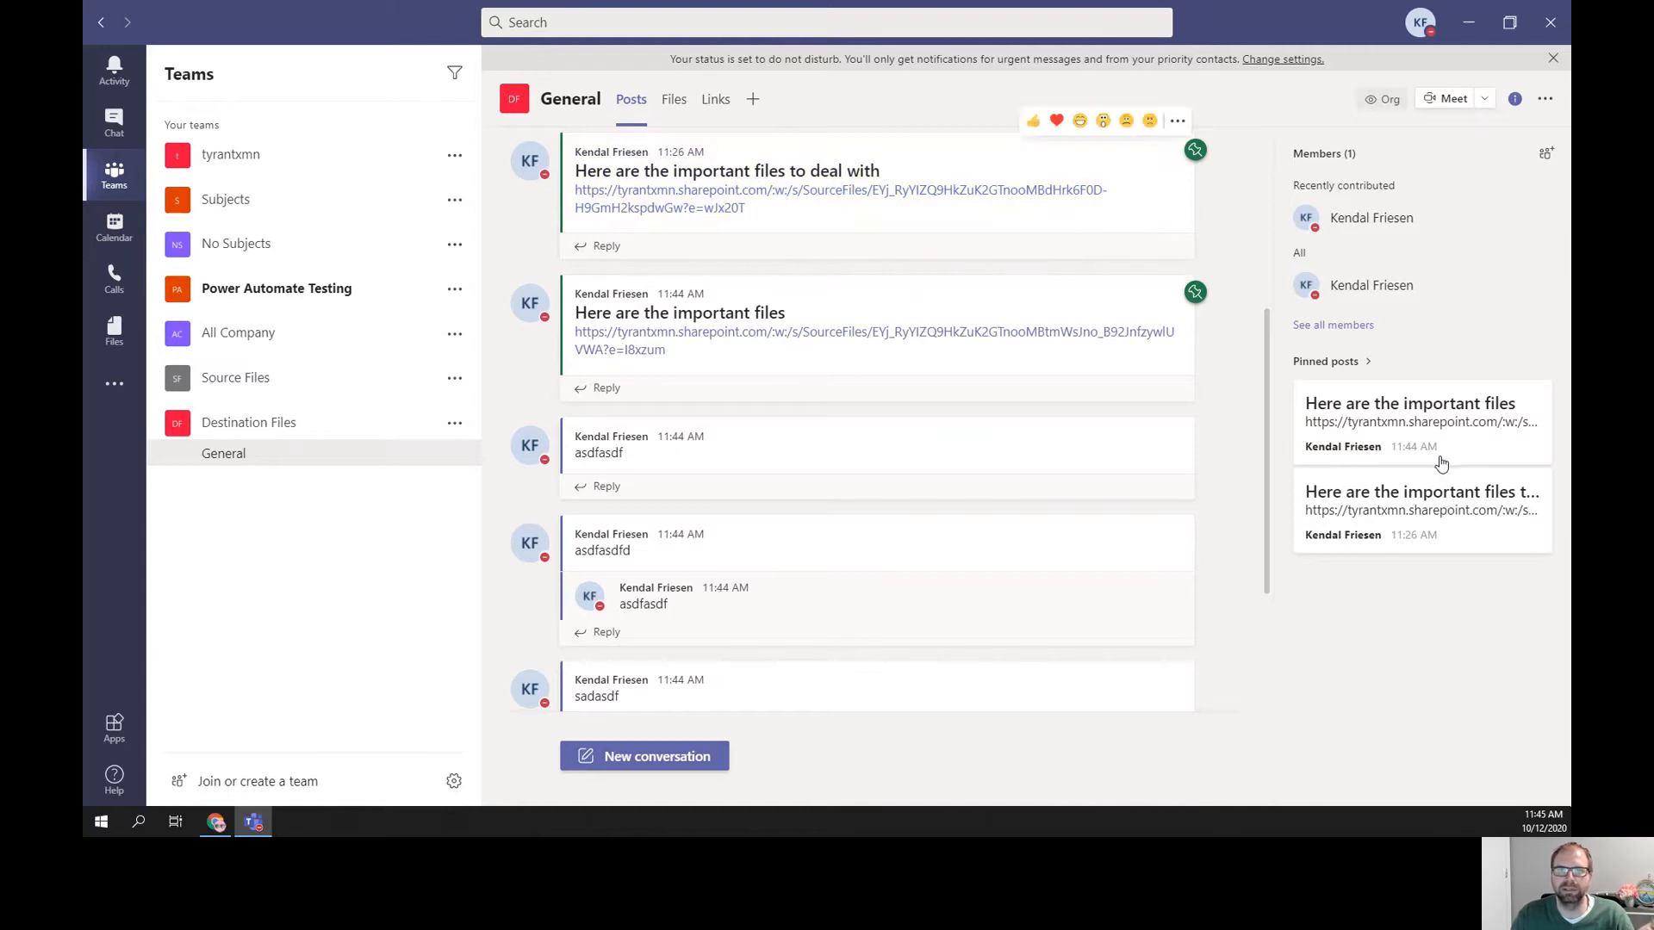
Add a Wiki tab named "Links1" to Destination Files' General channel.
left_click(753, 102)
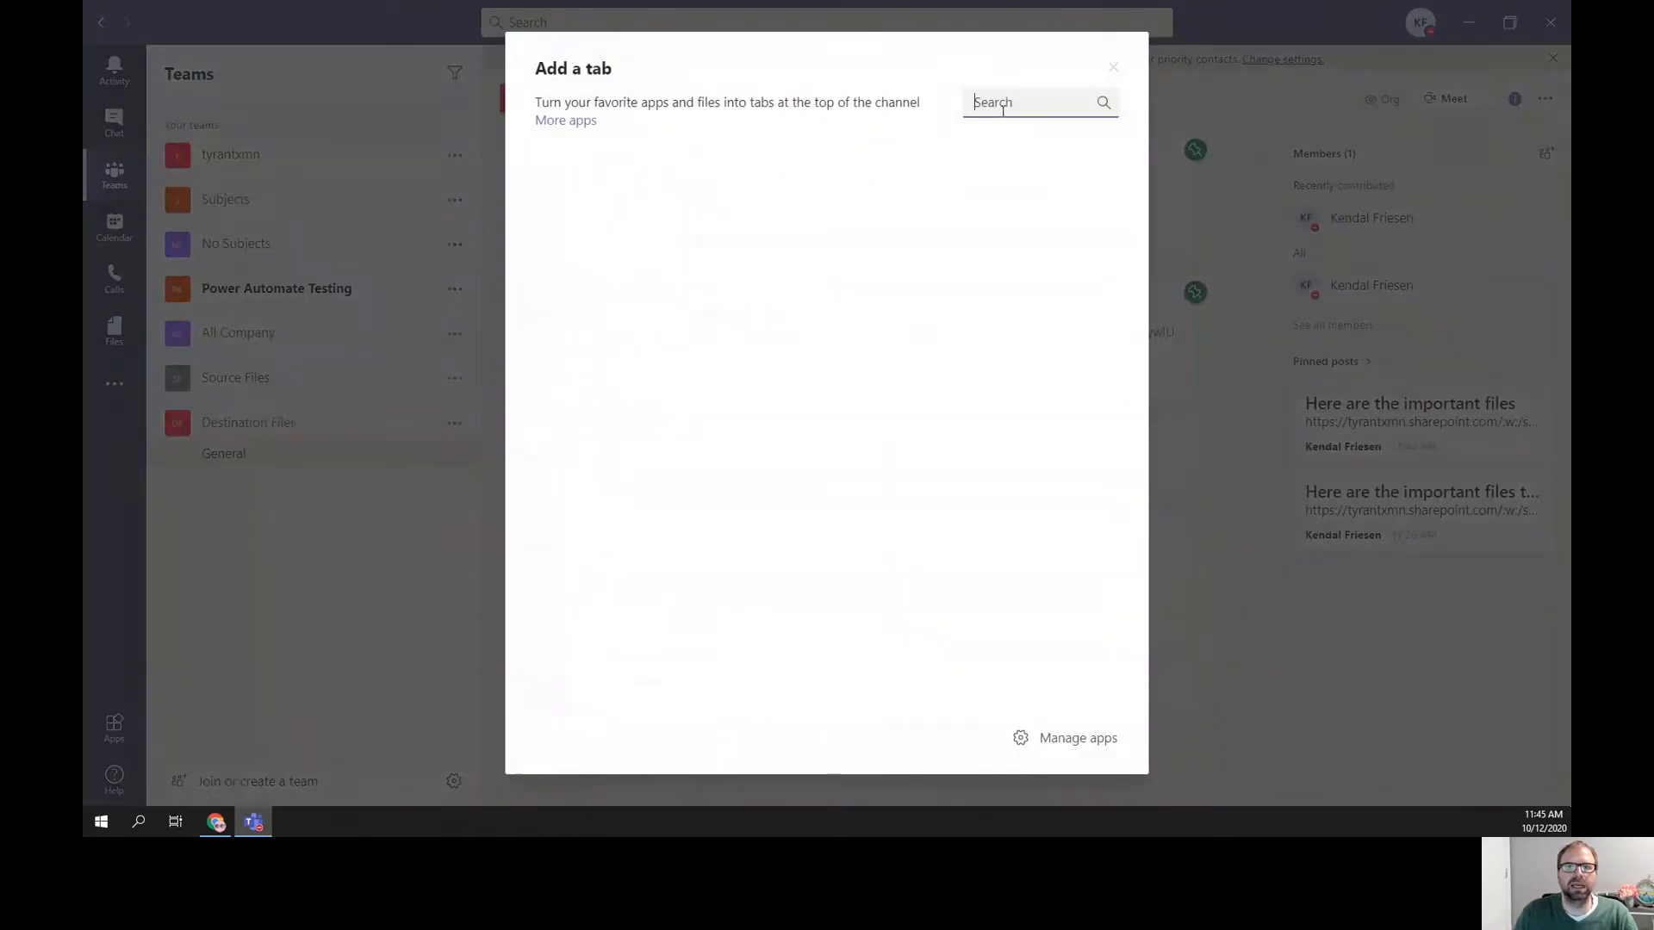
type("w;")
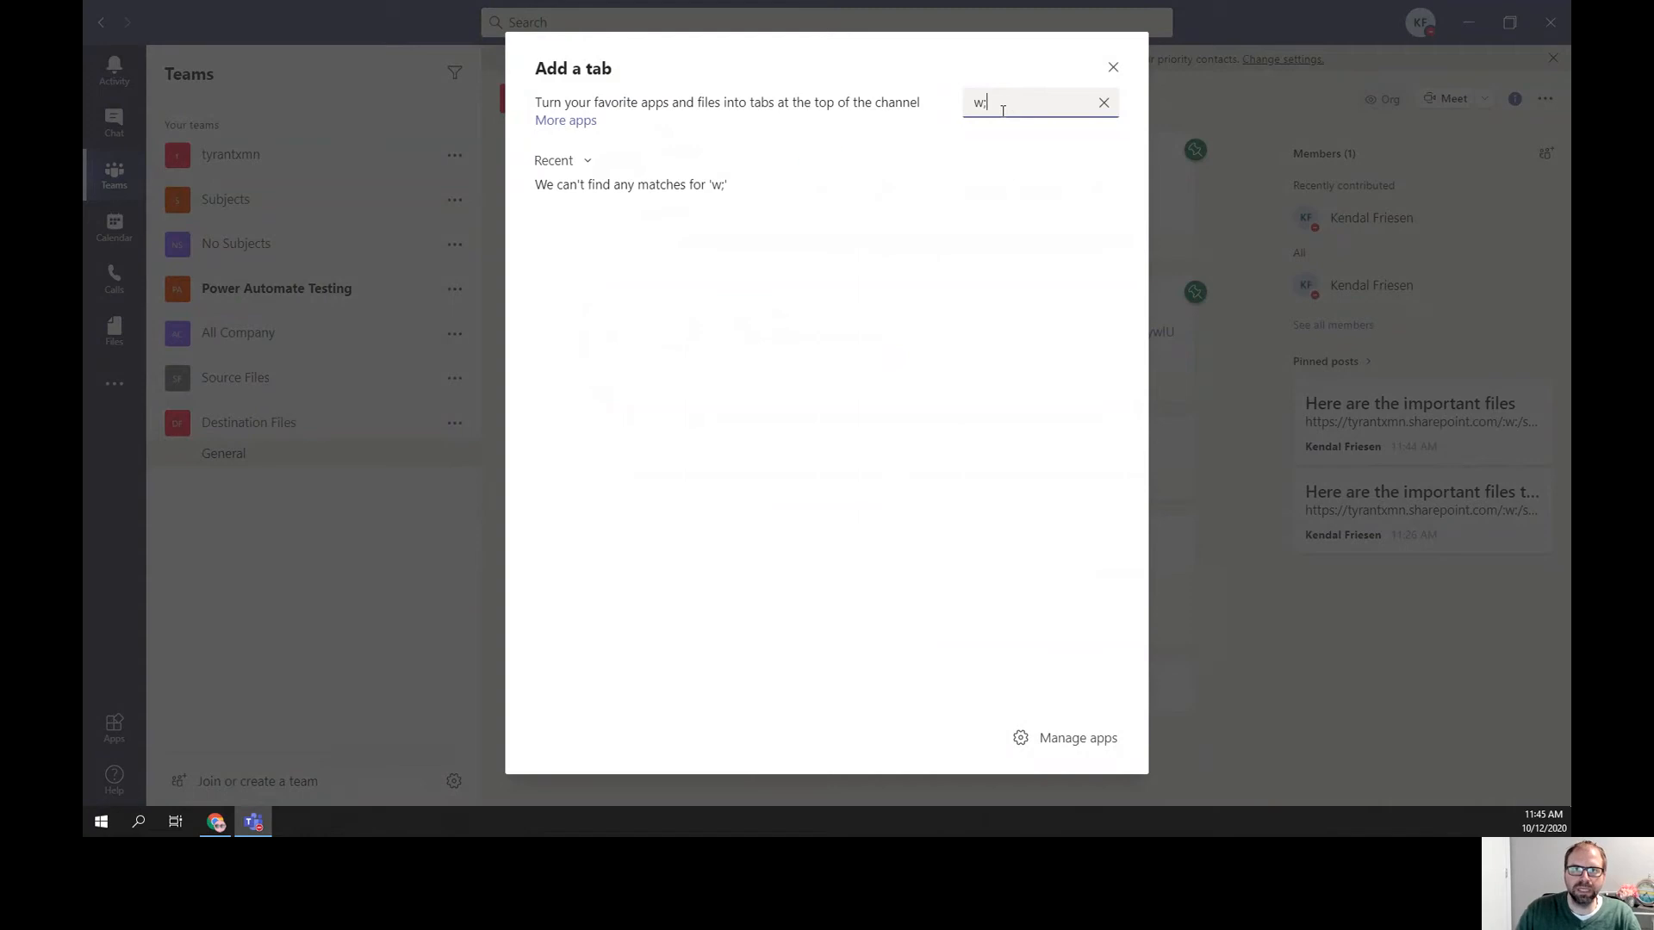
key("BackSpace")
type("iki")
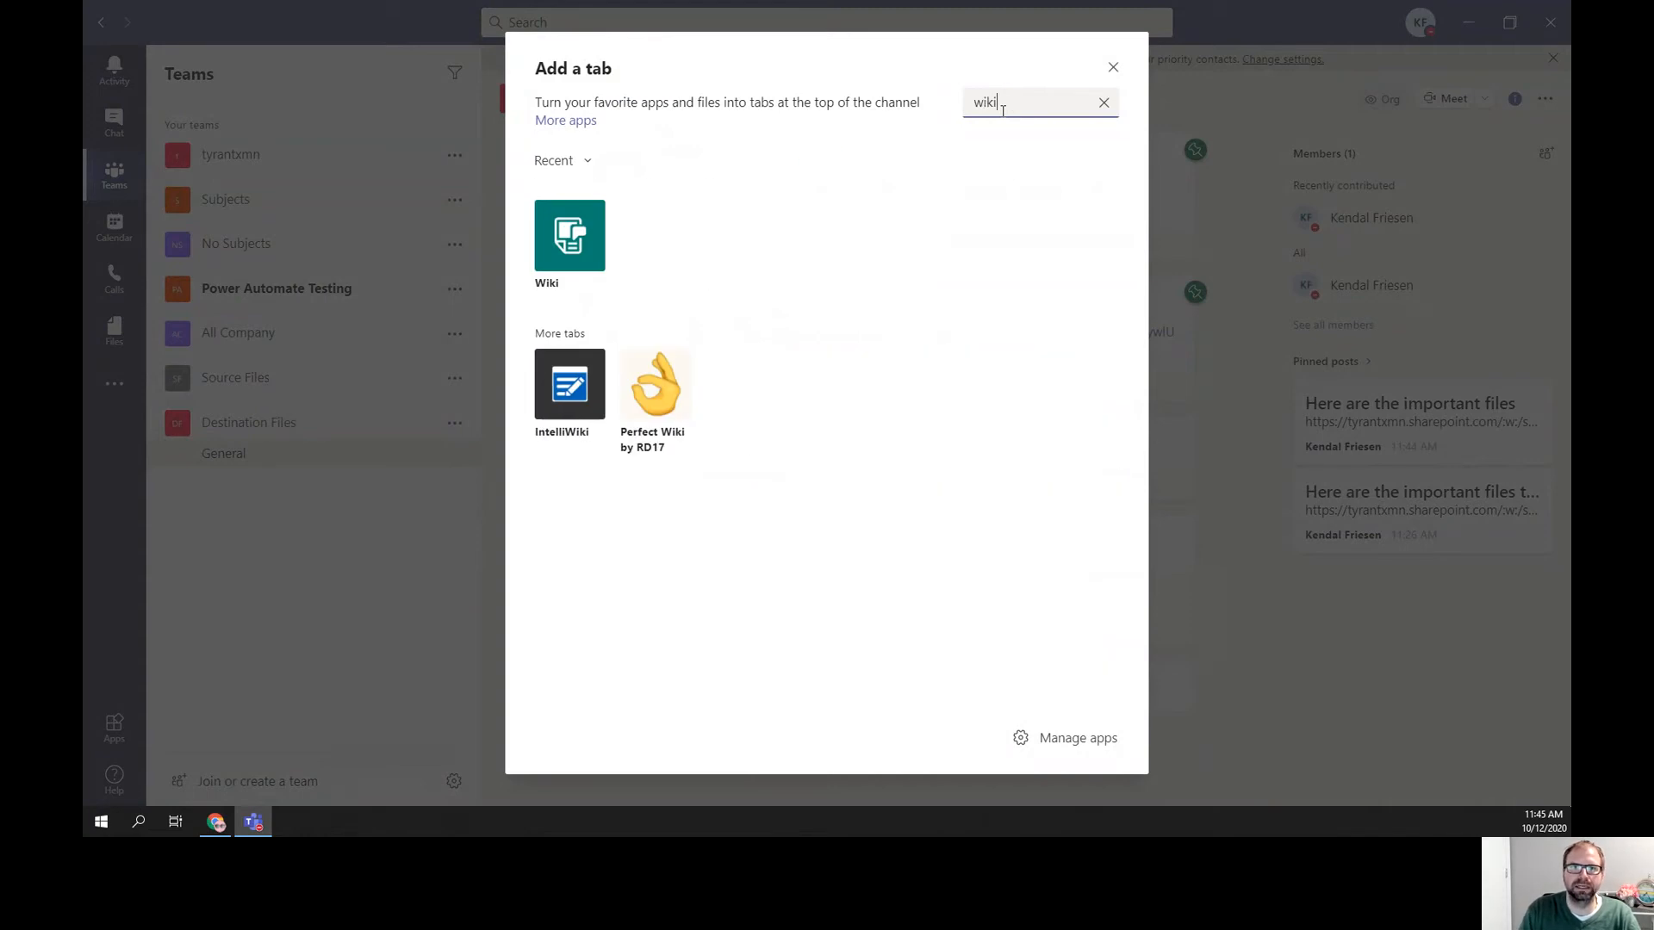
left_click(564, 254)
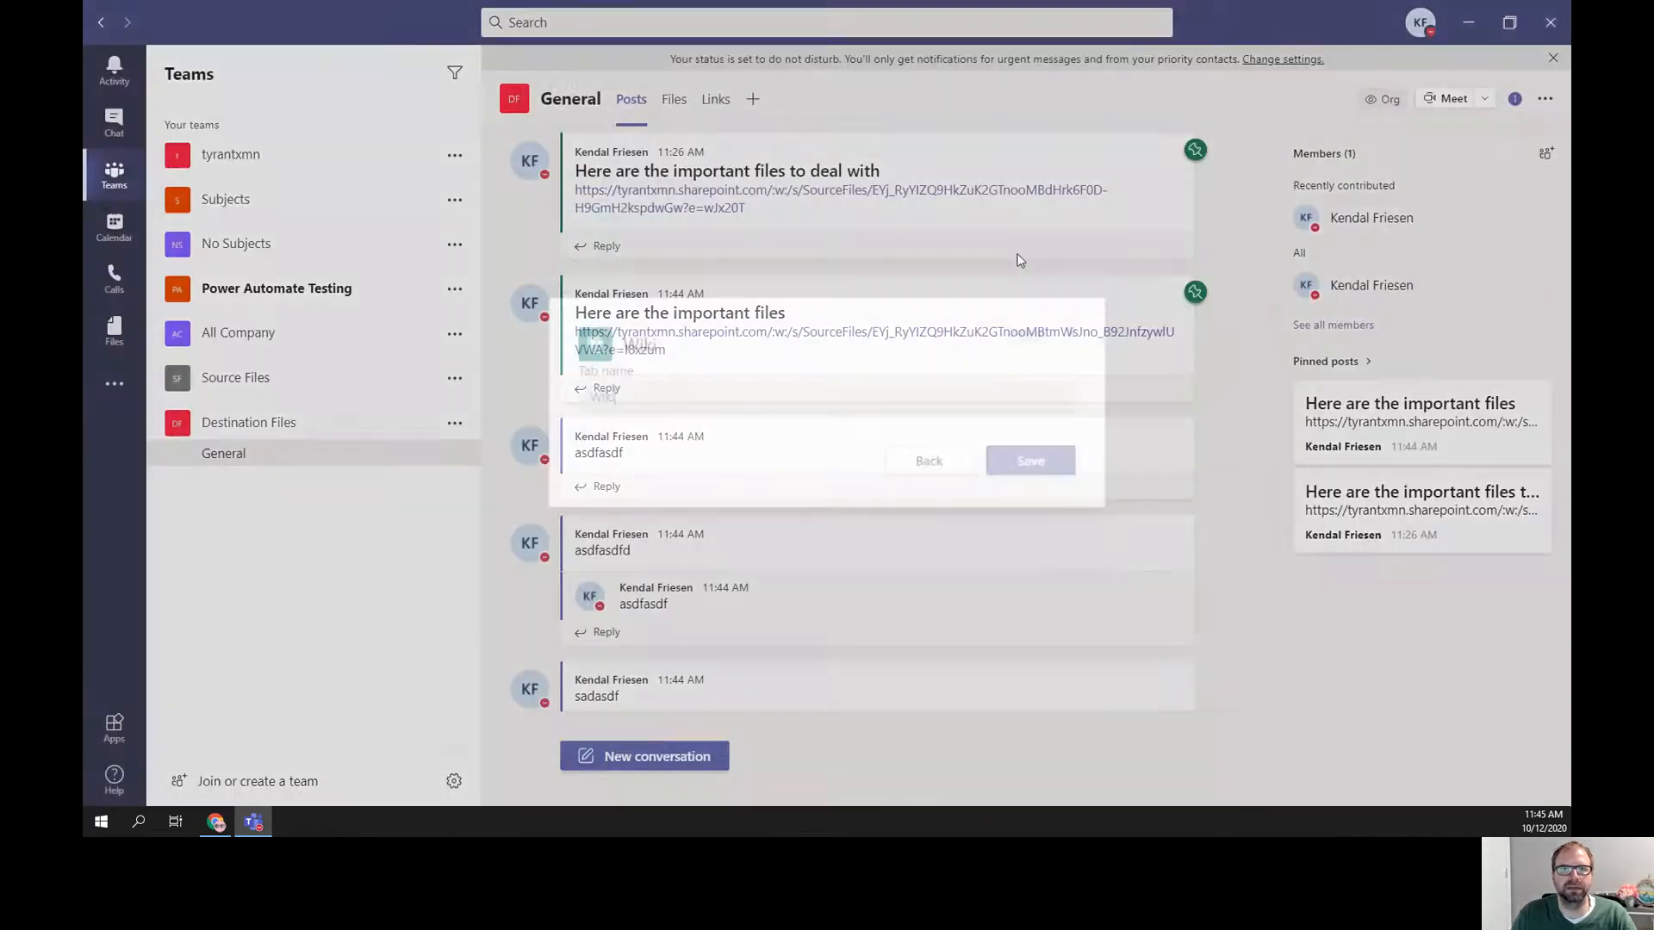
type("Links1")
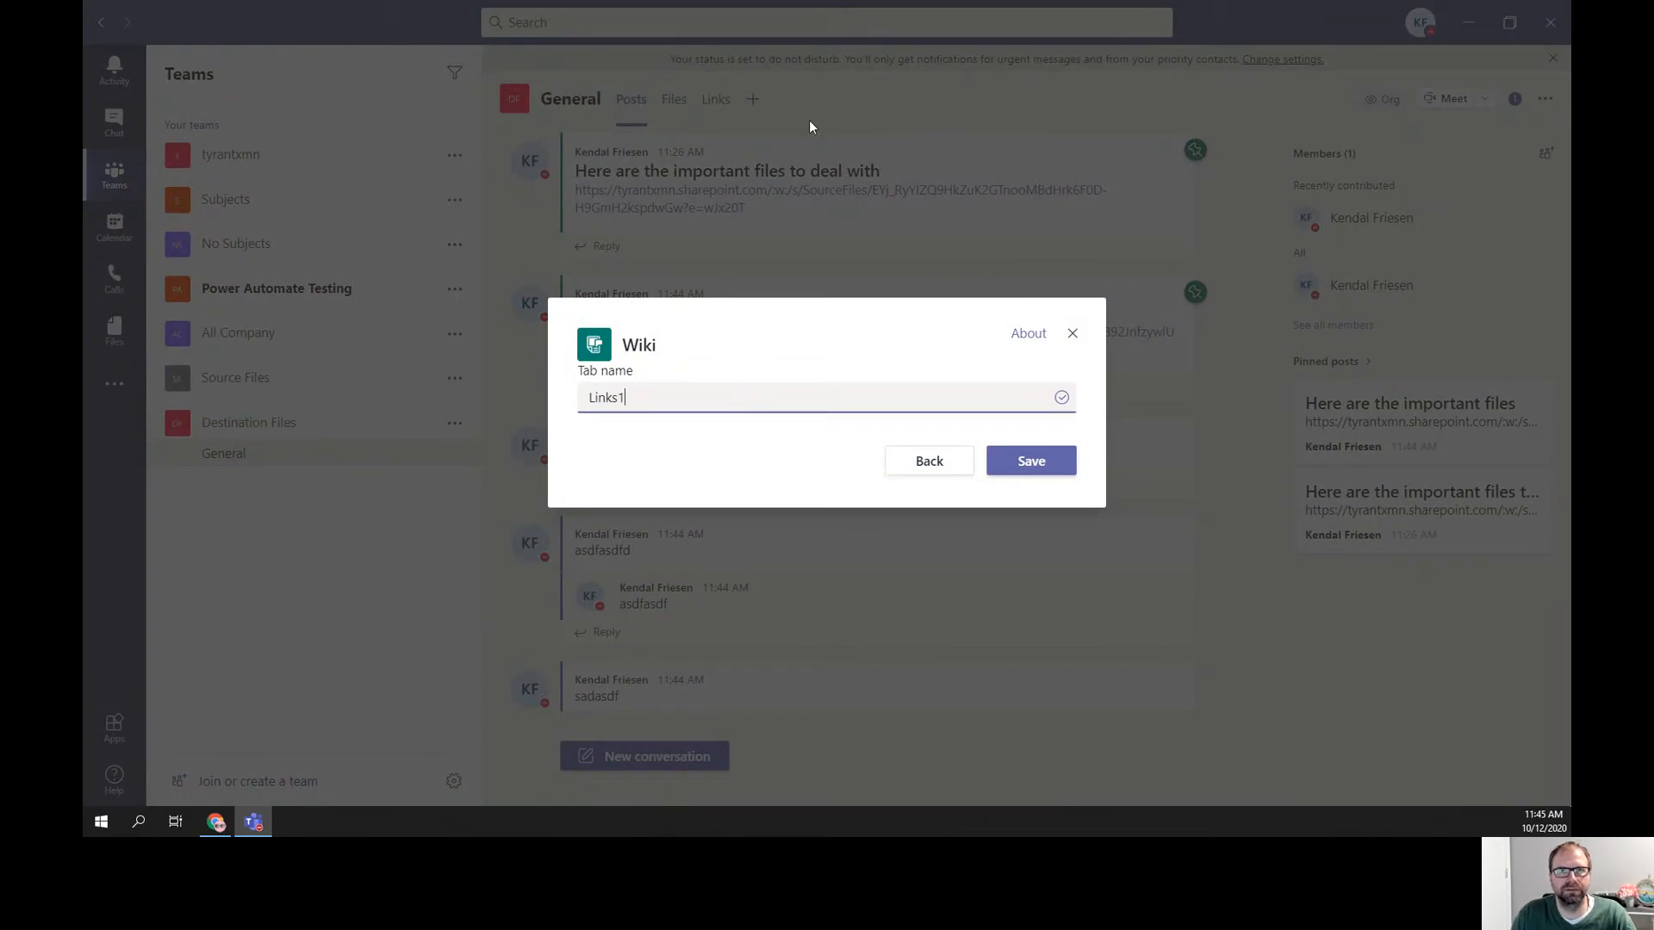
left_click(1028, 466)
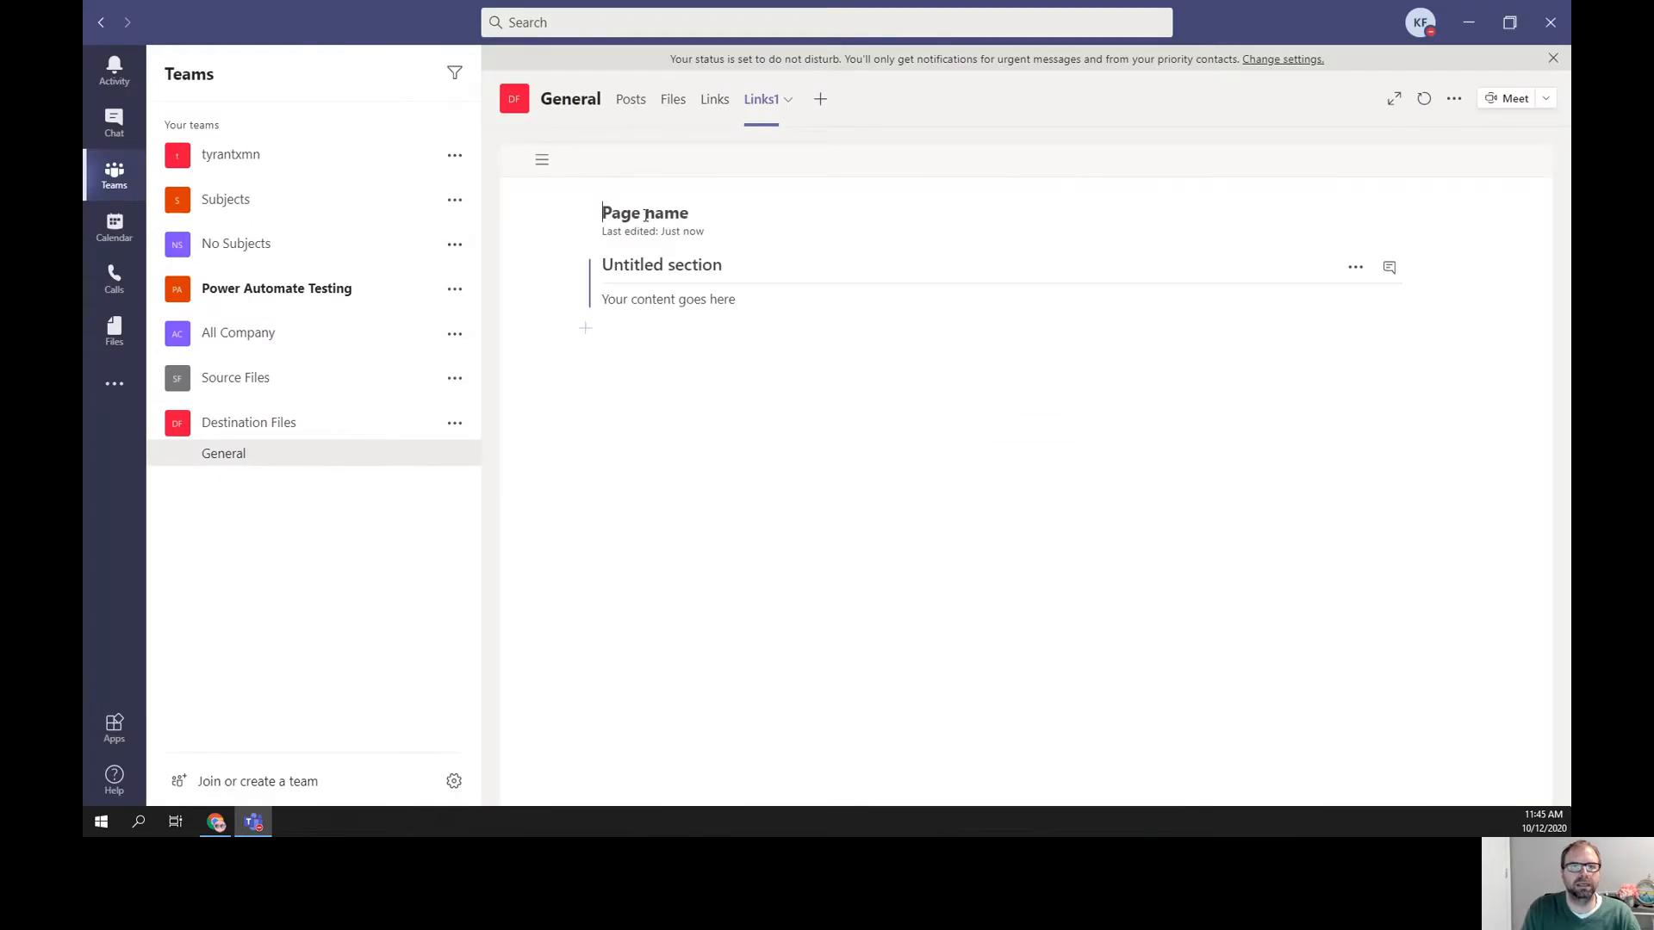
Title the wiki page "Important links" and enter "File source1 -" followed by the copied SharePoint link as the section content.
type("Import")
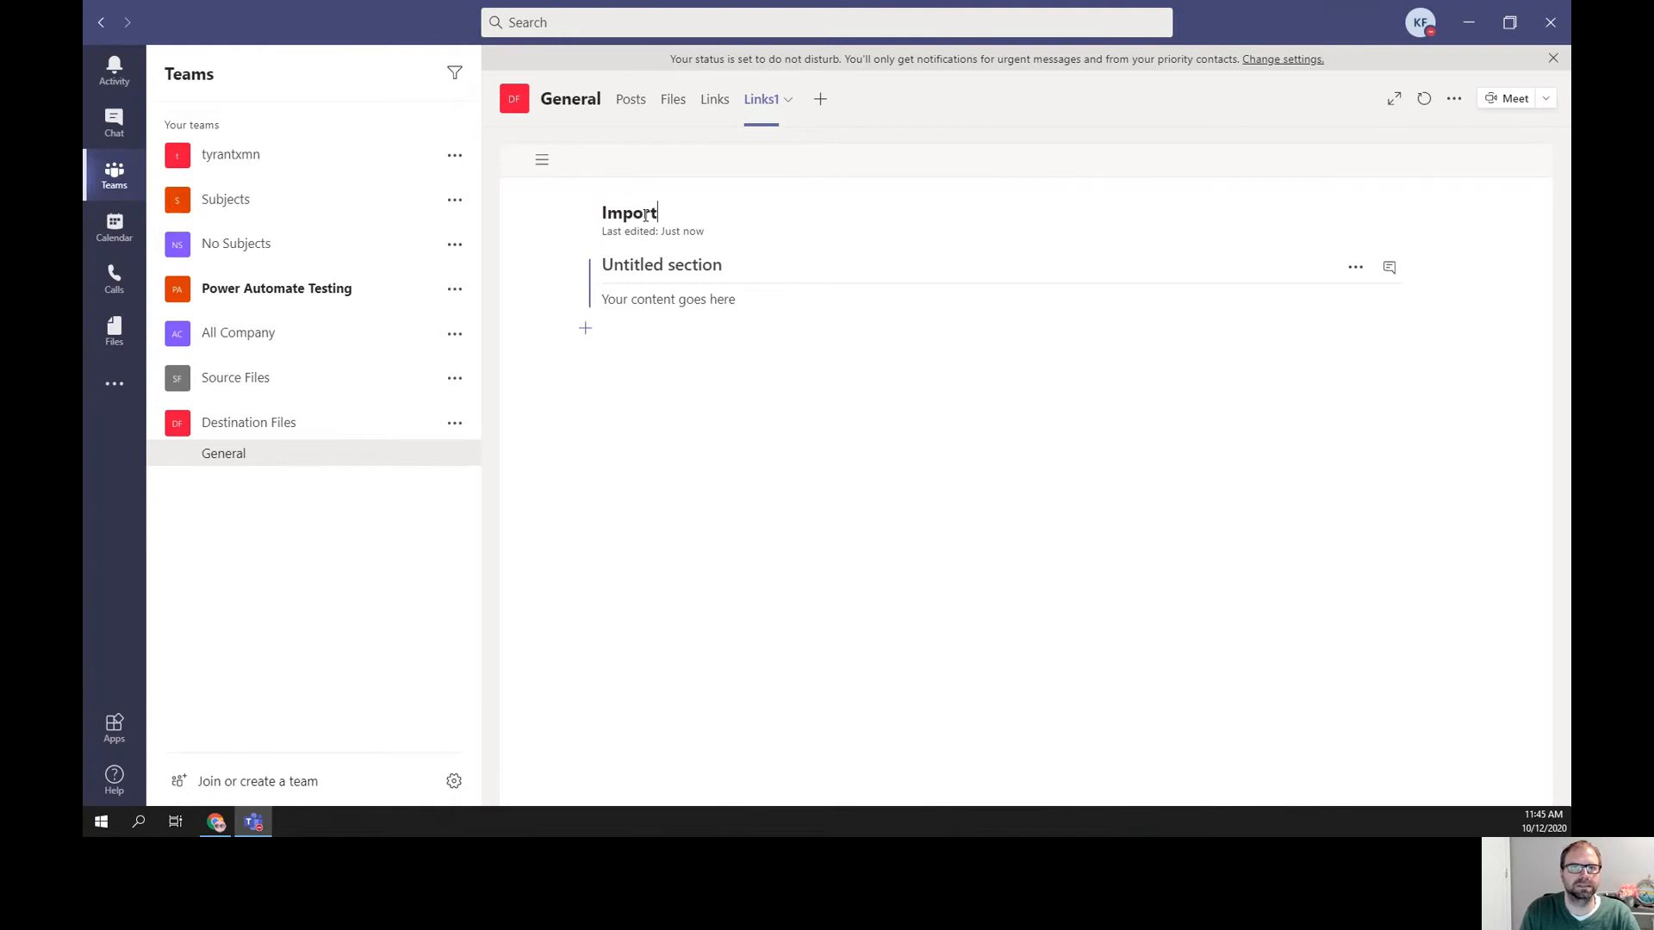
type("ant links")
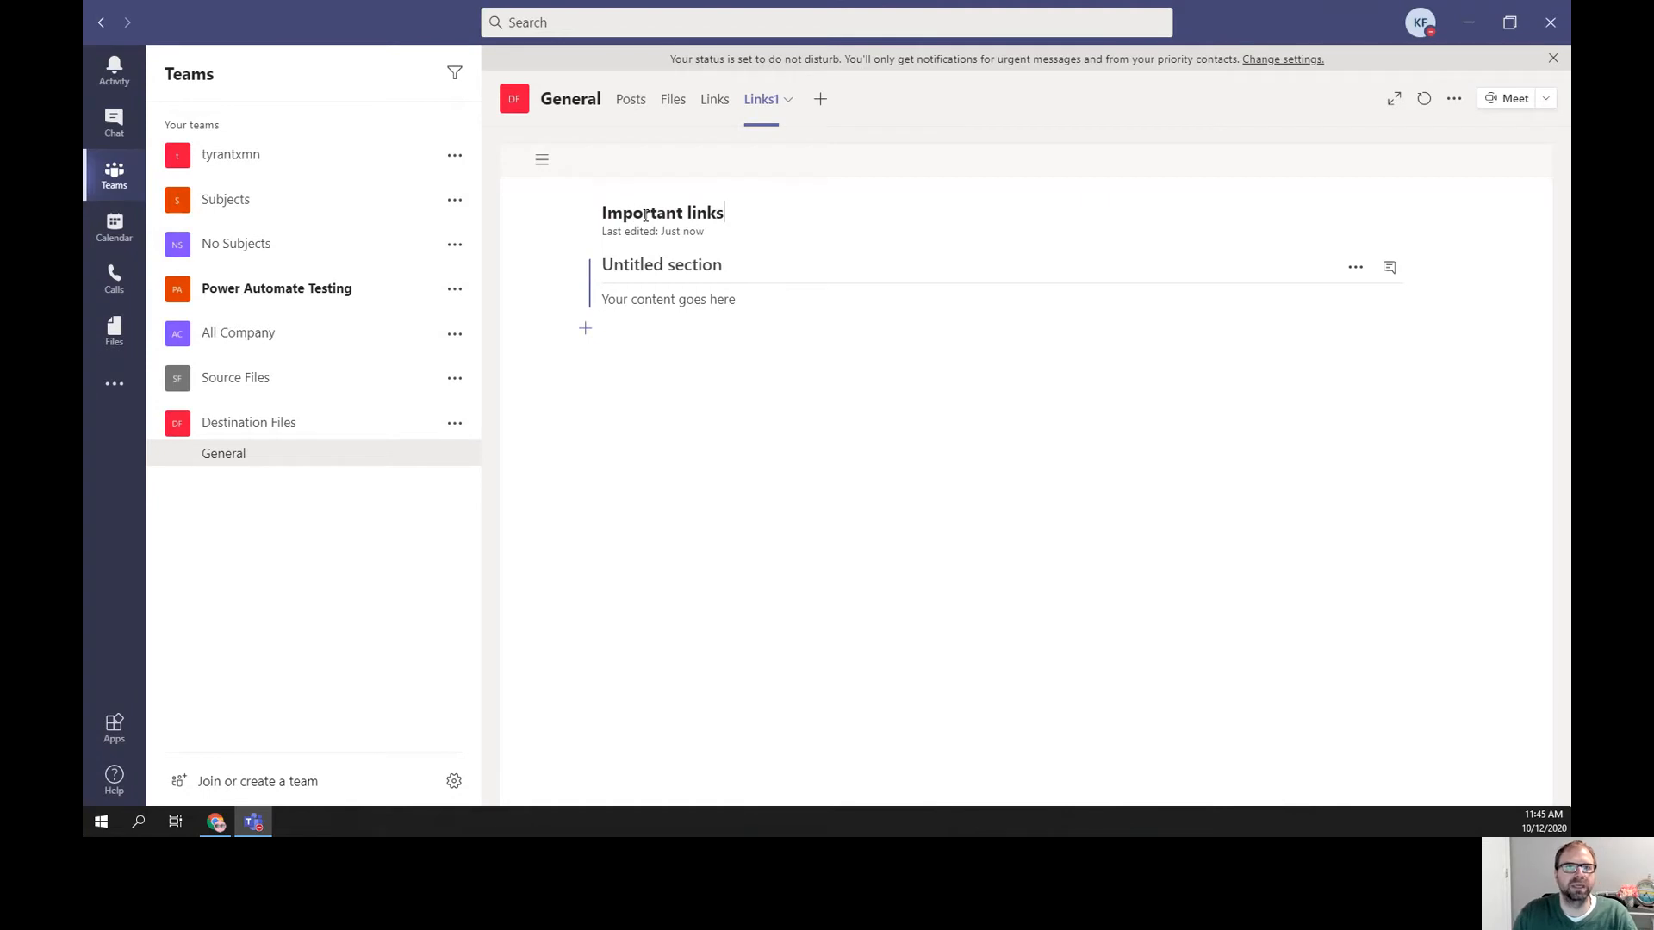
left_click(648, 304)
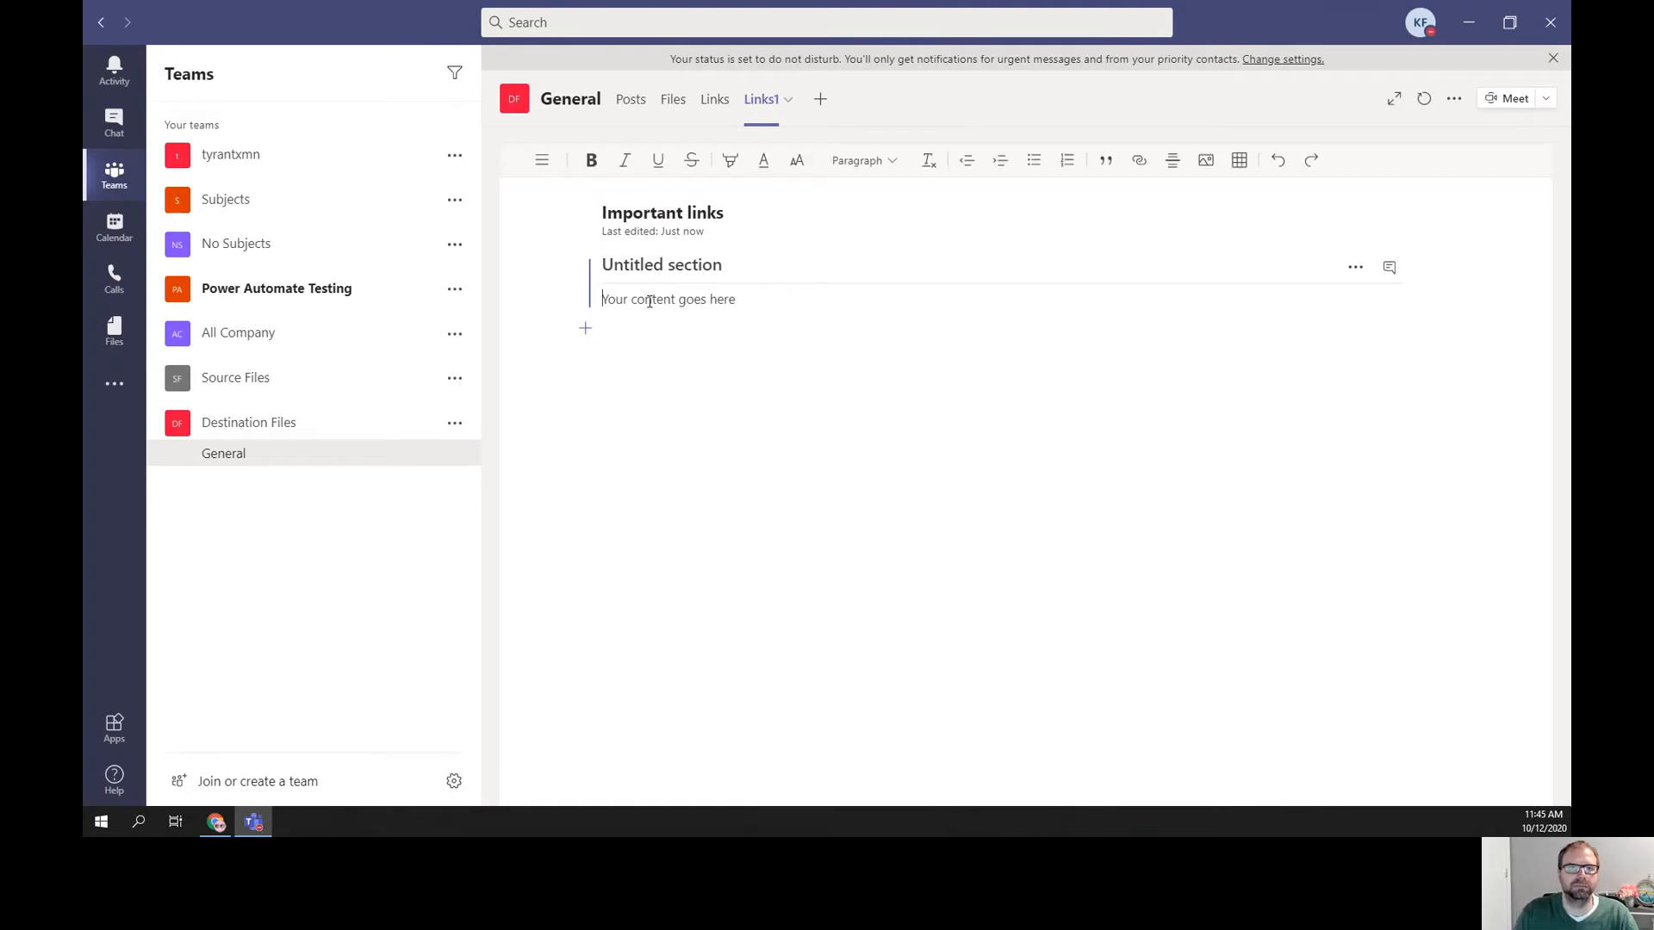
type("File sour")
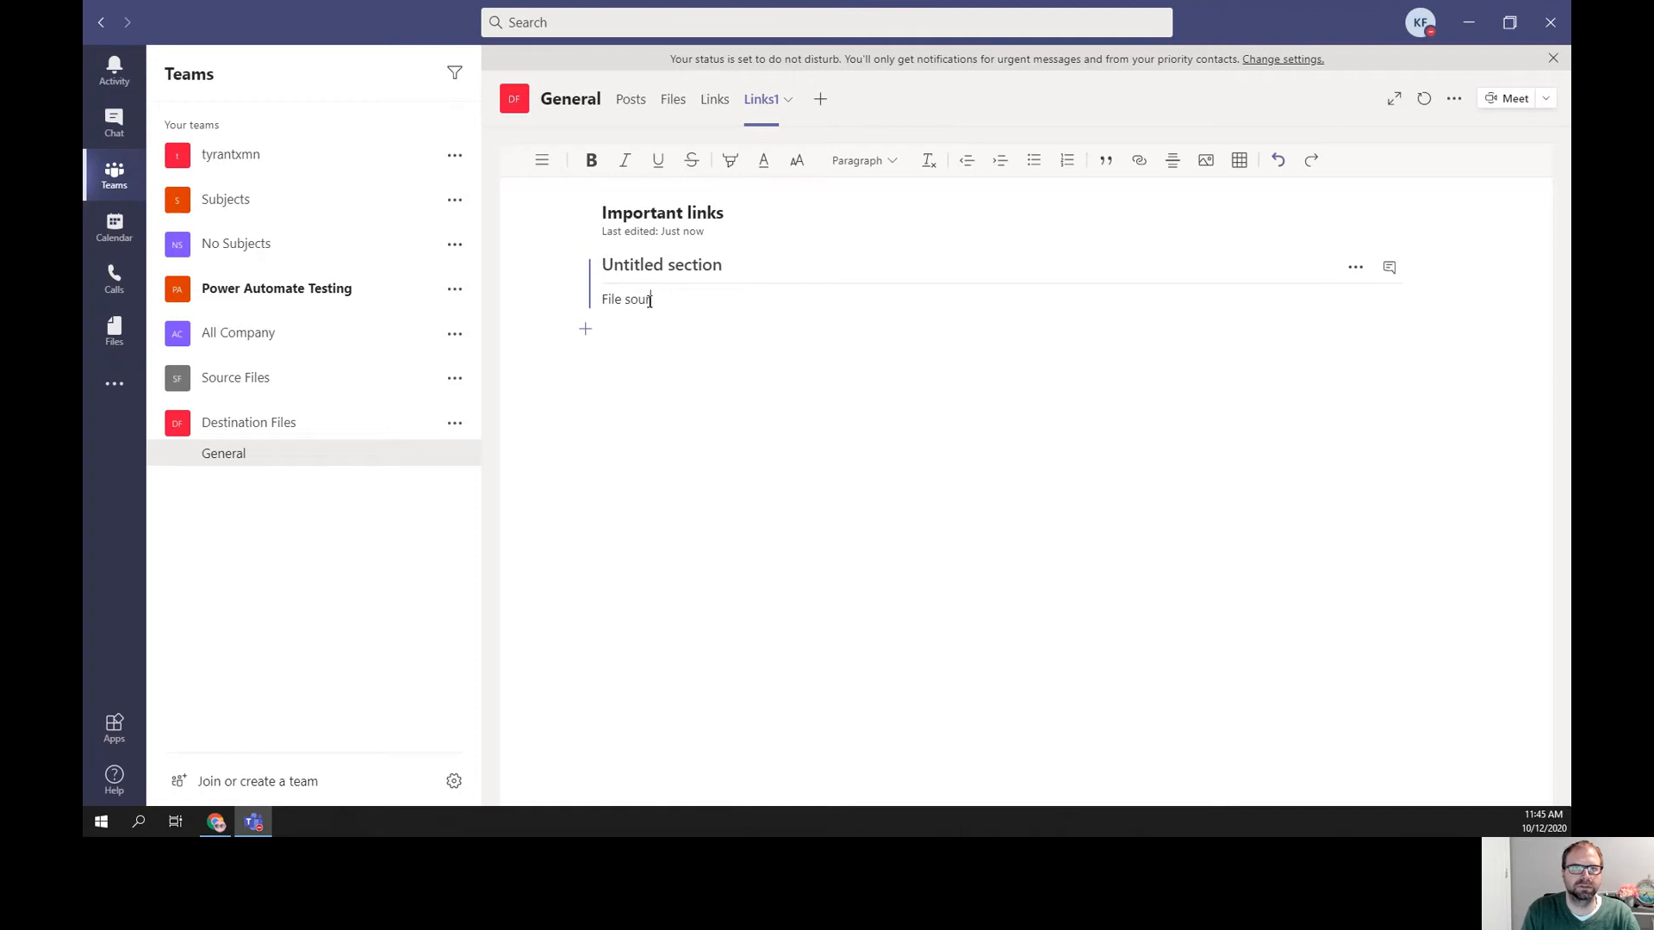
type("ce1 -")
type("https://tyrantxmn.sharepoint.com/:w:/s/SourceFiles/EYj_RyYIZQ9HkZuK2GTnooMBtmWsJno_B92JnfzywlUVWA?e=I8xzum")
key("Return")
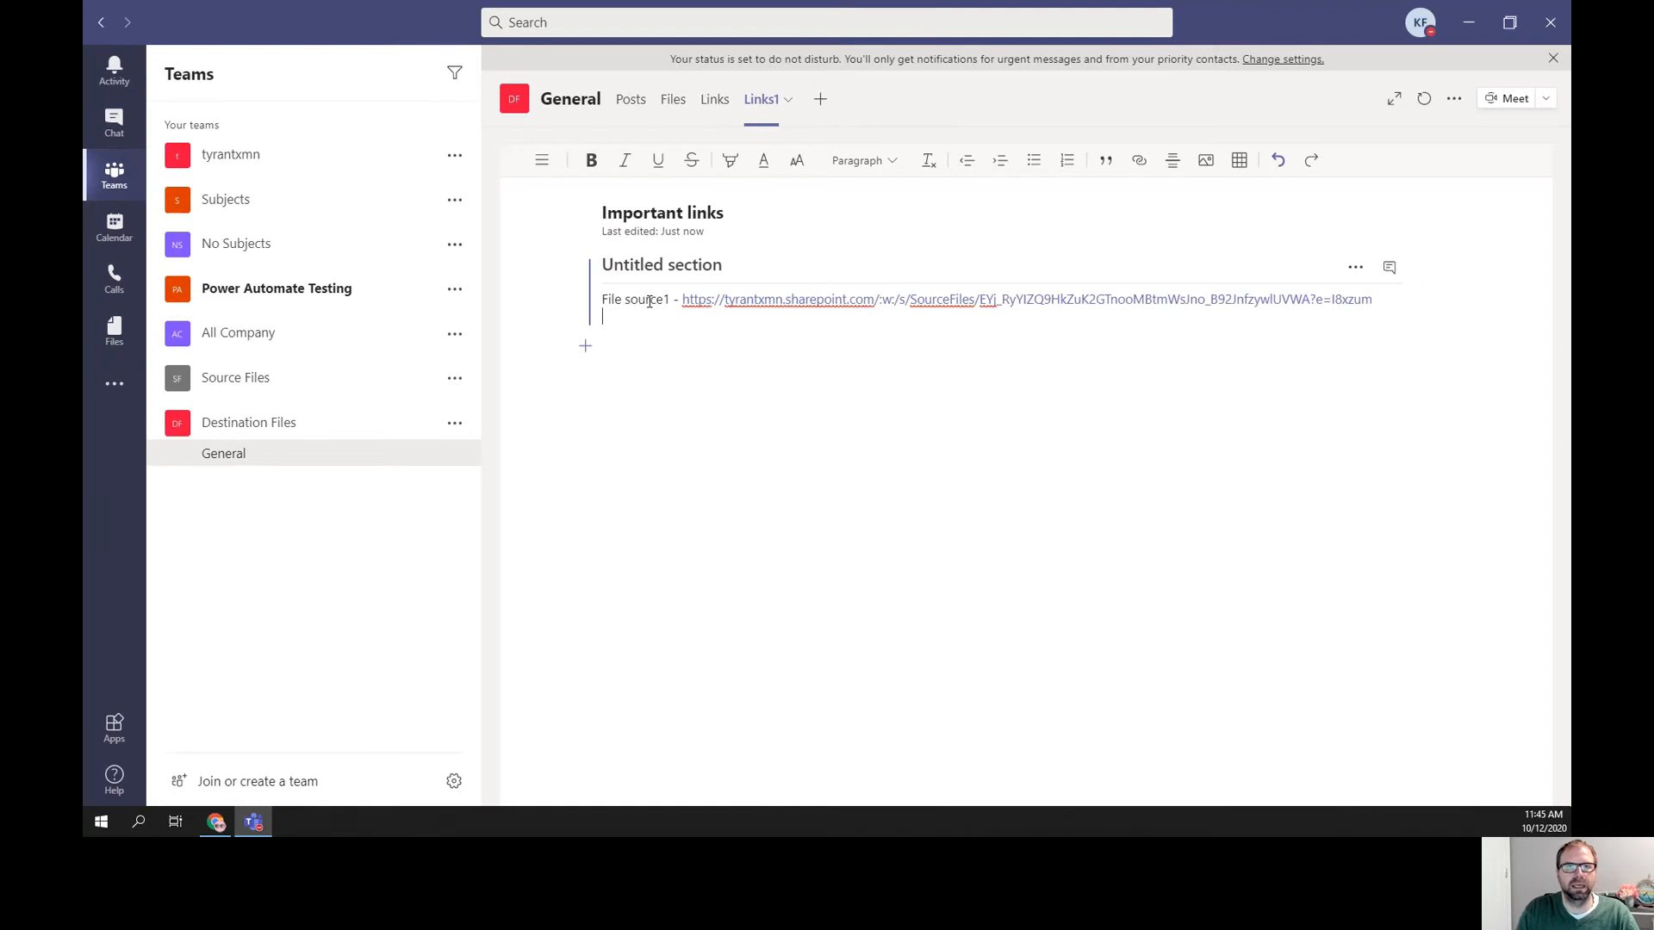
Turn the text "source1" in the wiki section into a hyperlink to the copied SharePoint address.
left_click_drag(671, 298, 625, 299)
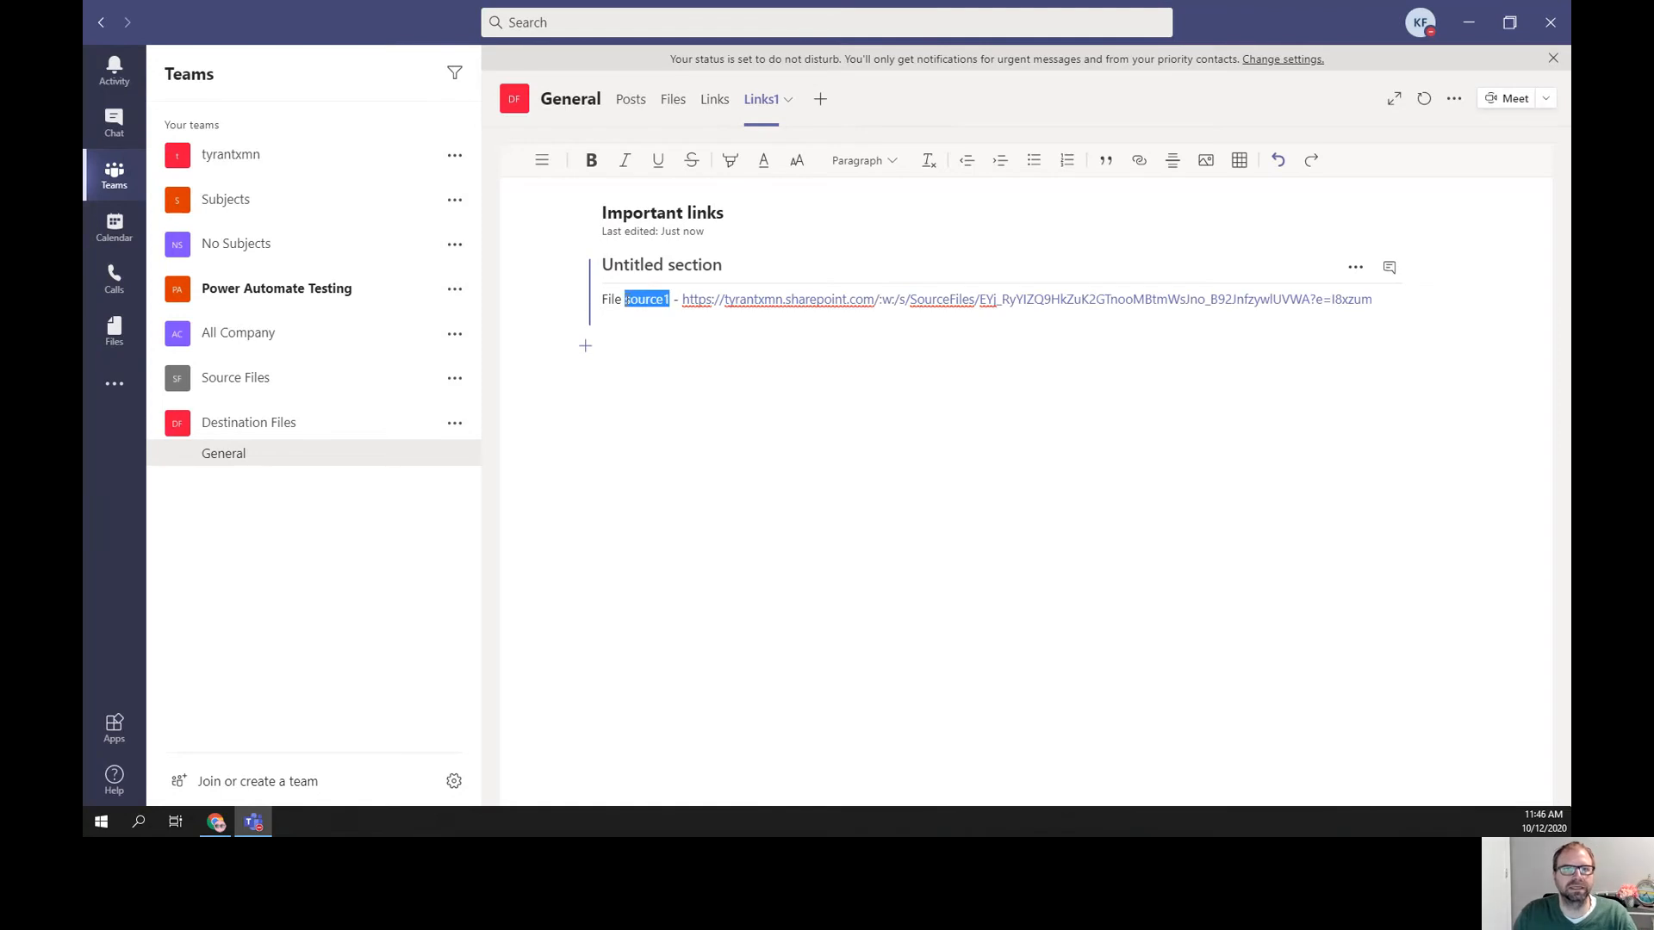
left_click(1139, 160)
type("https://tyrantxmn.sharepoint.com/:w:/s/SourceFiles/EYj_RyYIZQ9HkZuK2GTnooMBtmWsJno_B92JnfzywlUVWA?e=I8xzum")
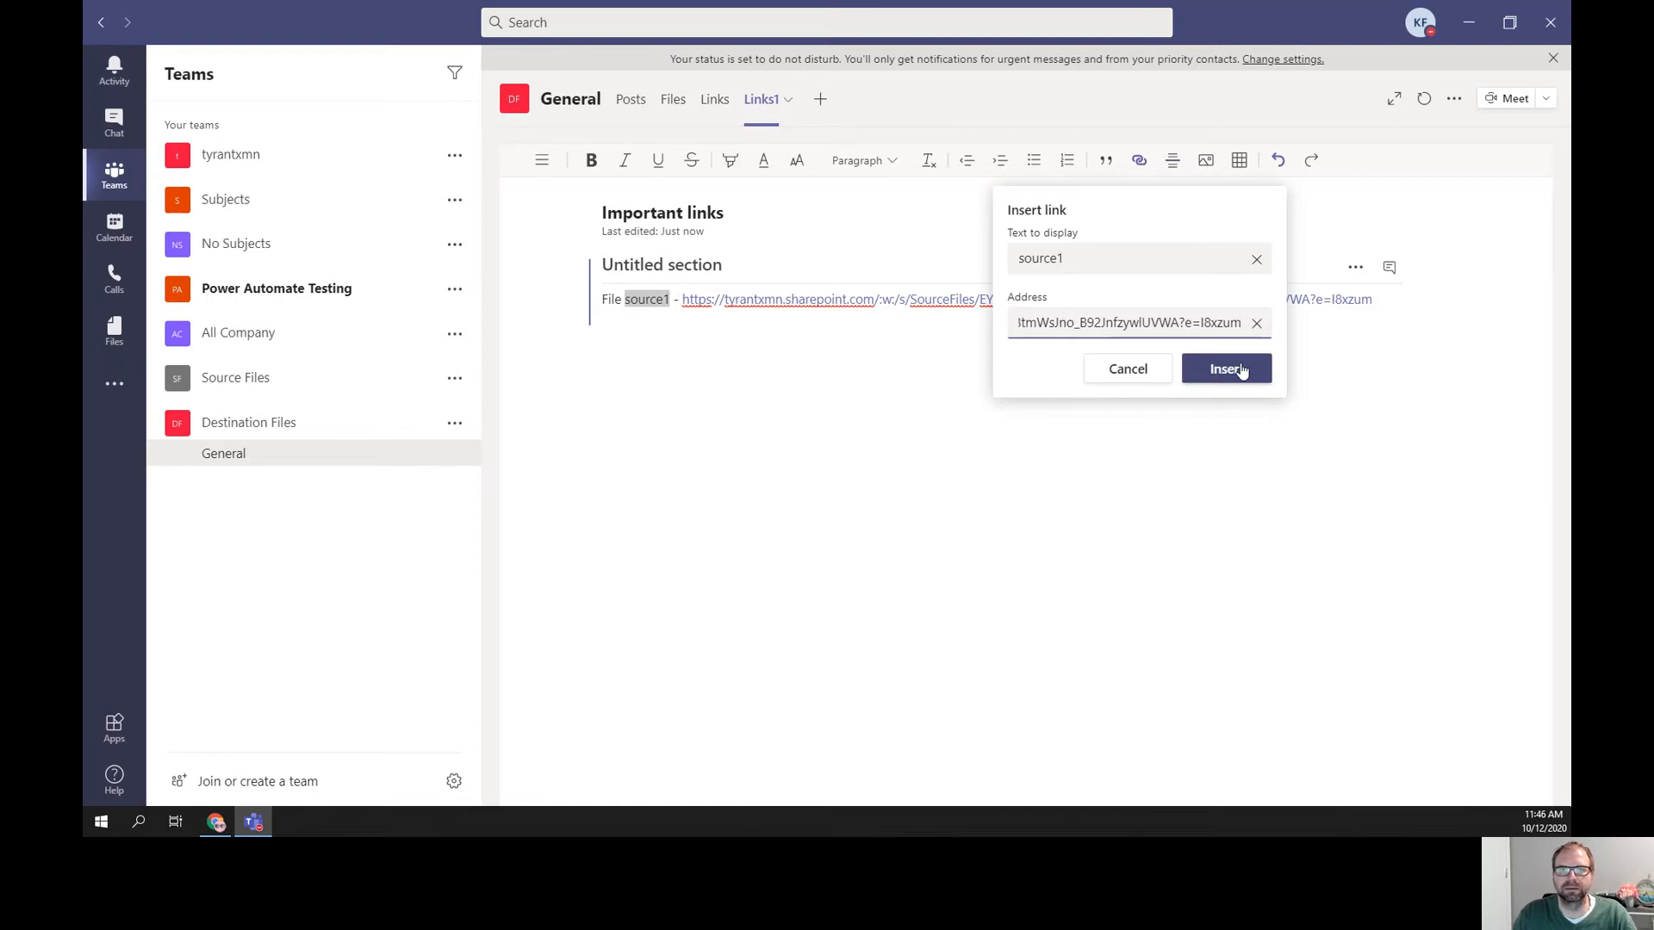
left_click(1227, 369)
left_click(724, 439)
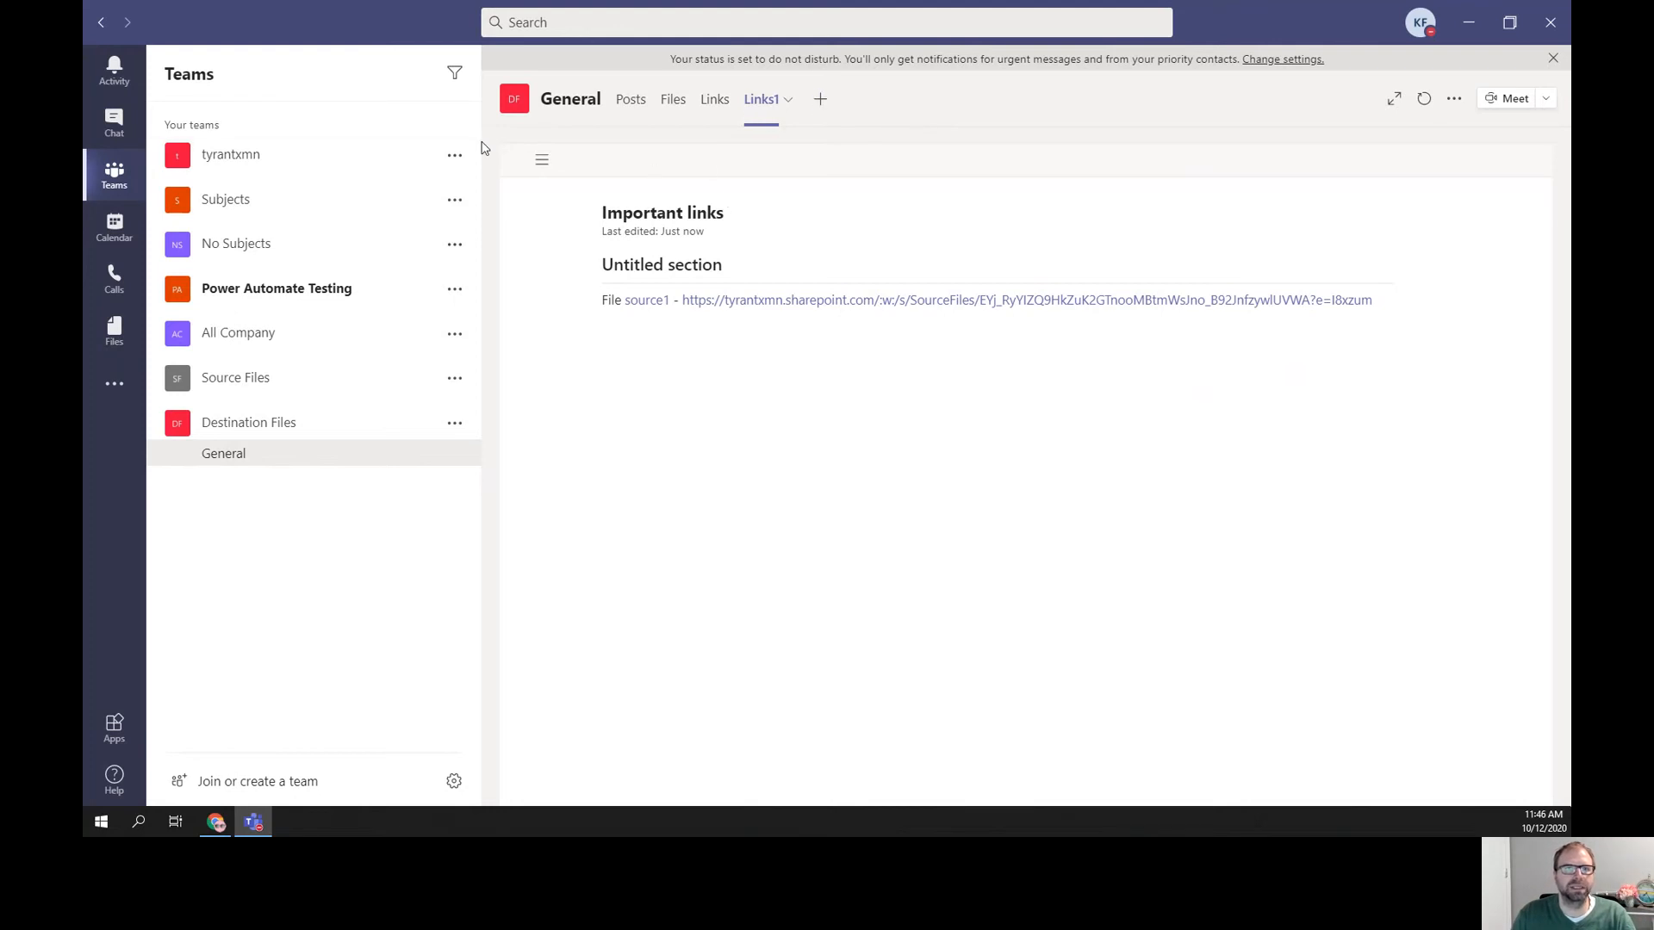
Show the wiki's list of pages and sections beside the "Important links" page.
left_click(541, 159)
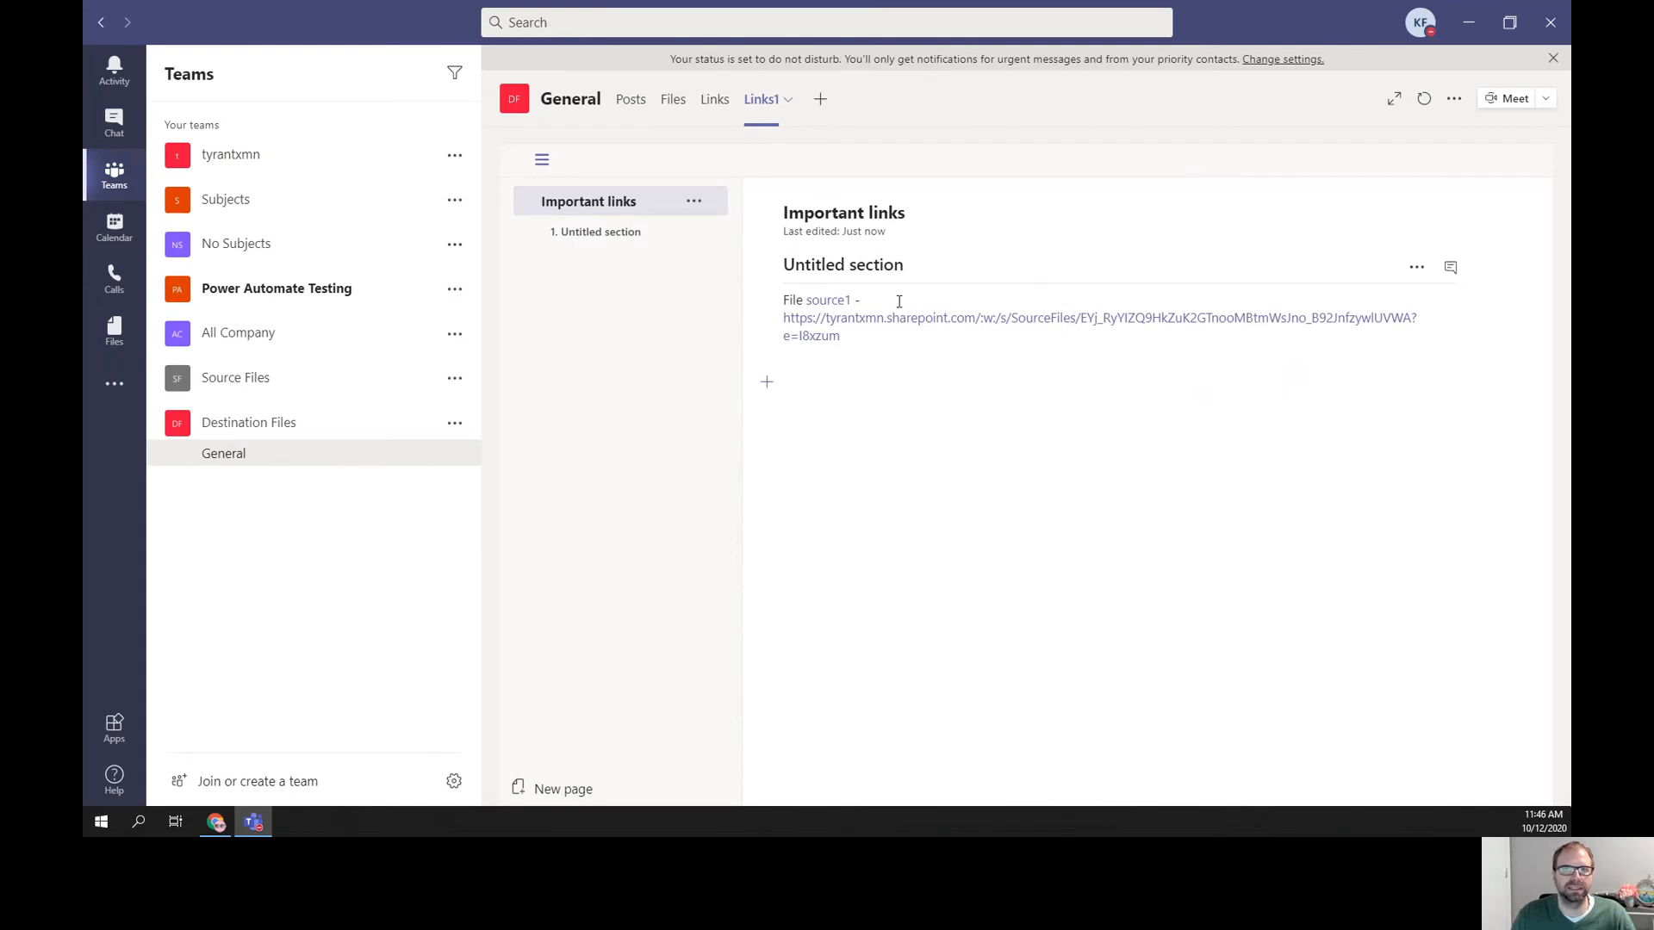
left_click(884, 339)
left_click(909, 119)
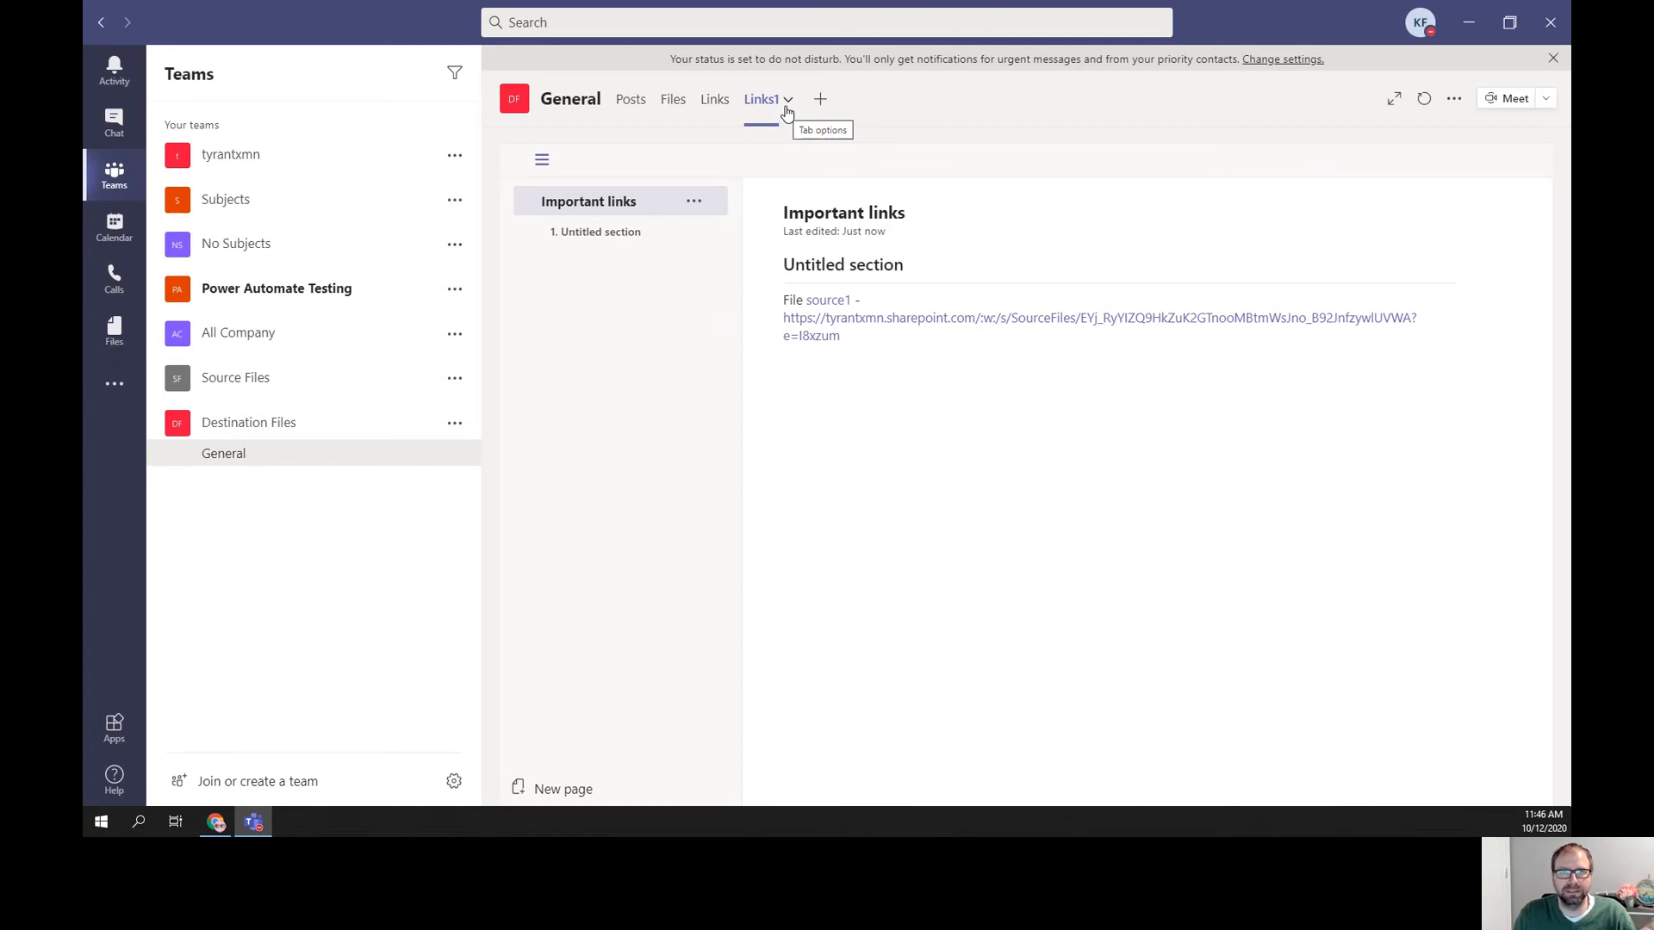
Permanently remove the old "Links" tab from the General channel and open the "Links1" tab.
left_click(740, 102)
left_click(742, 104)
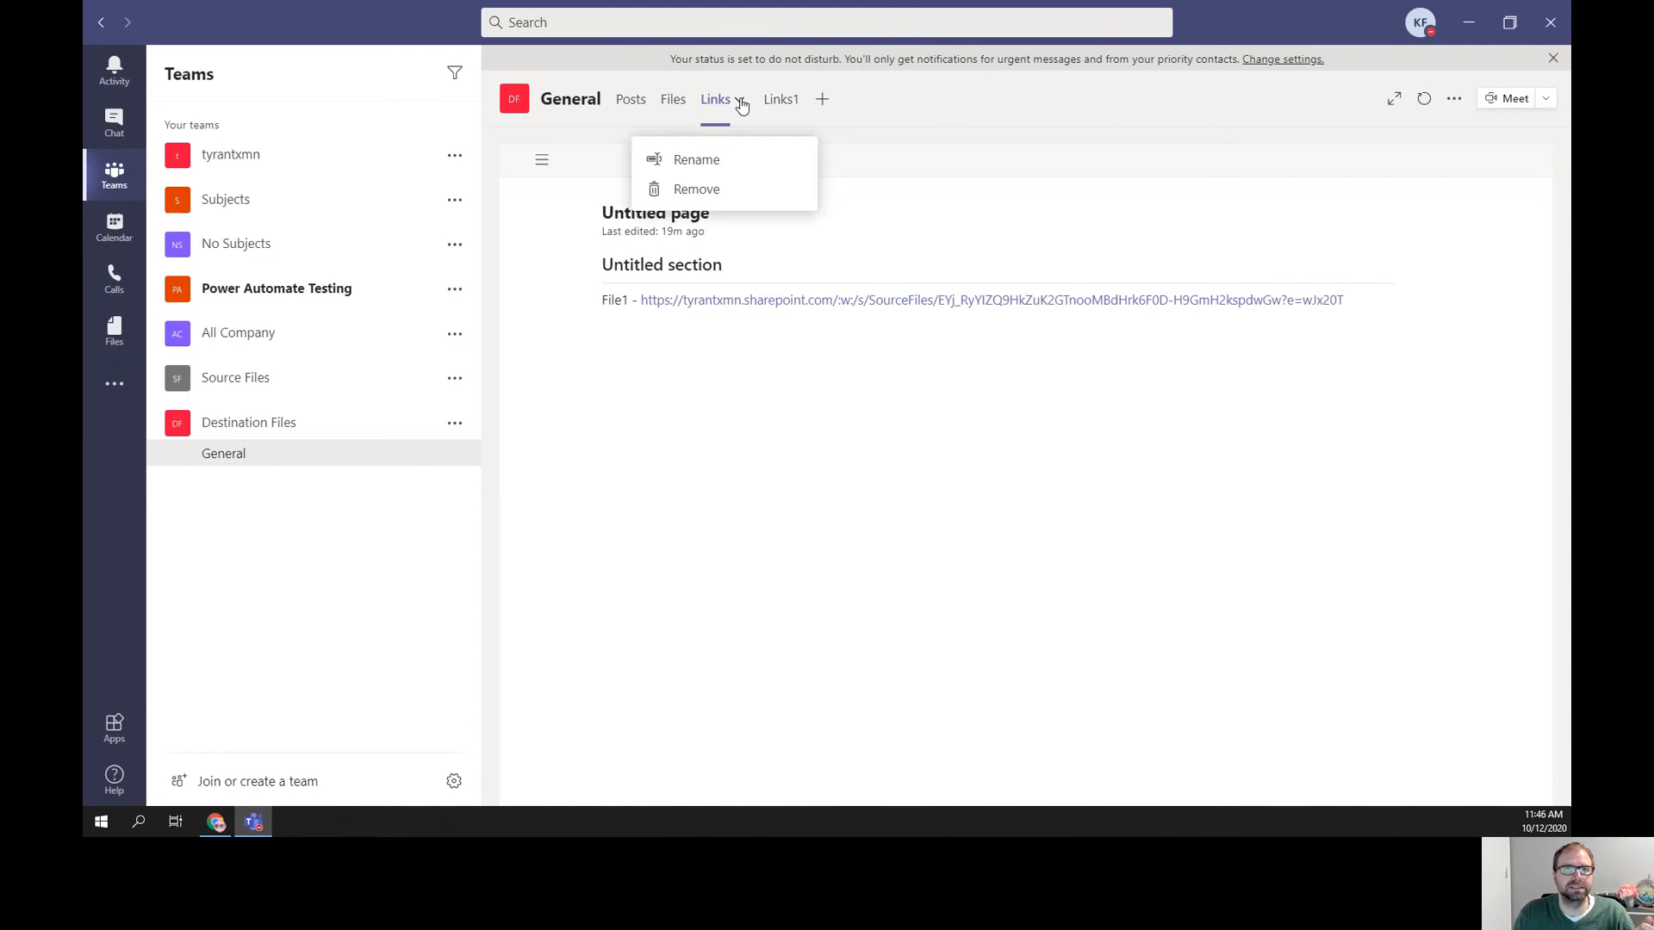
left_click(720, 187)
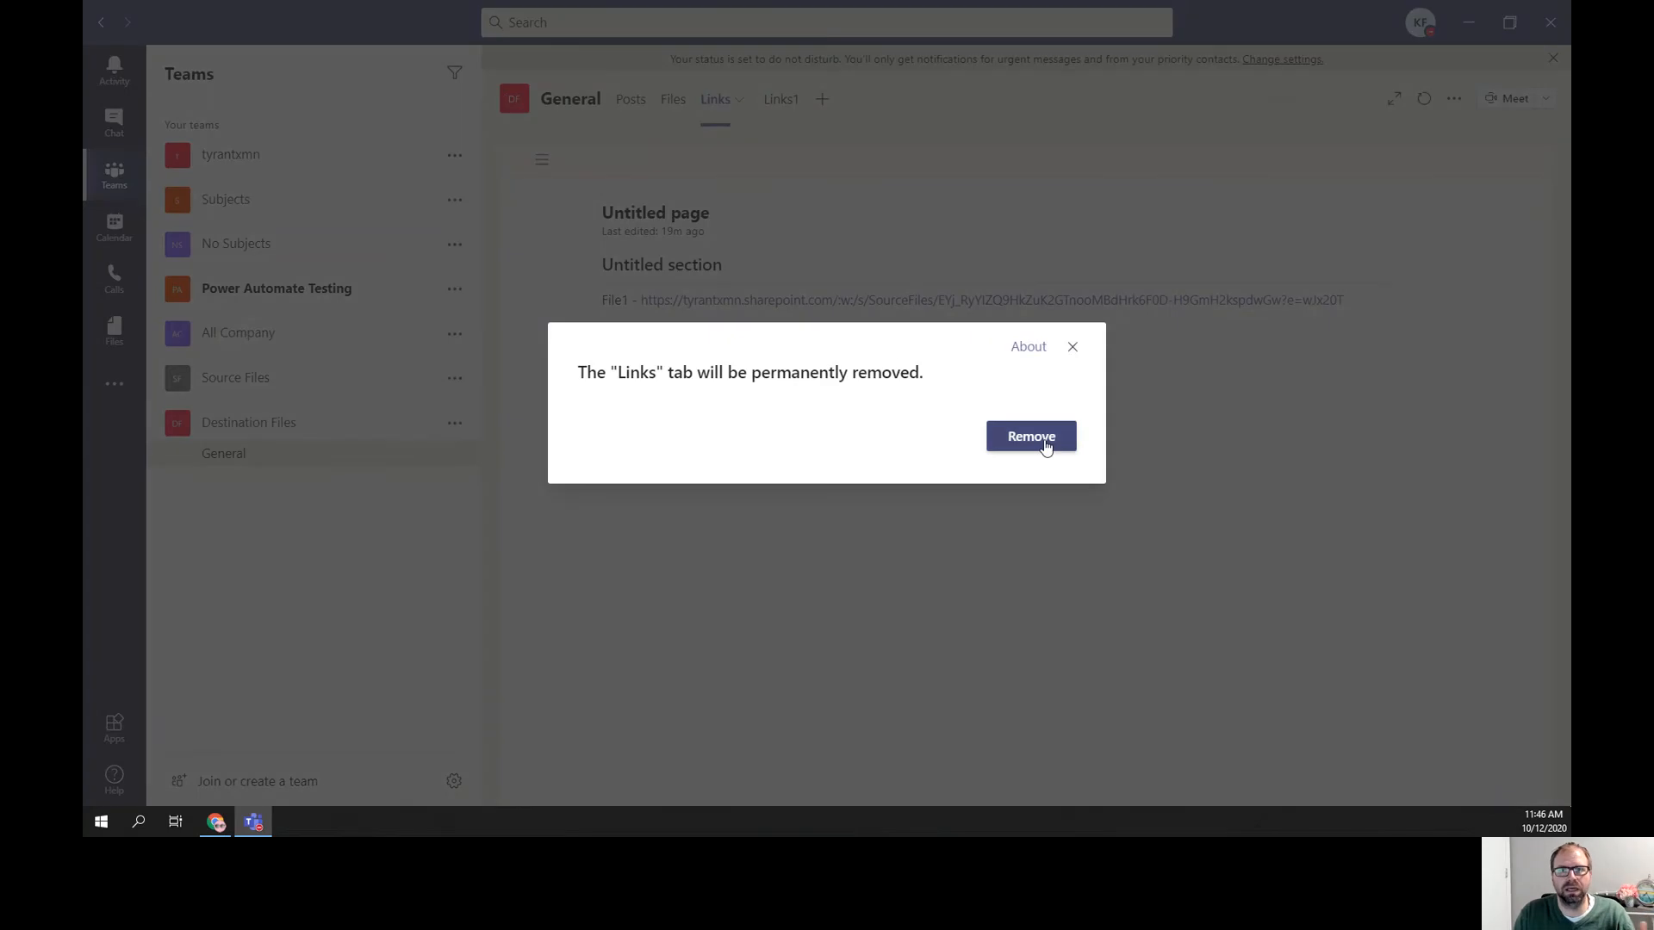
left_click(1045, 447)
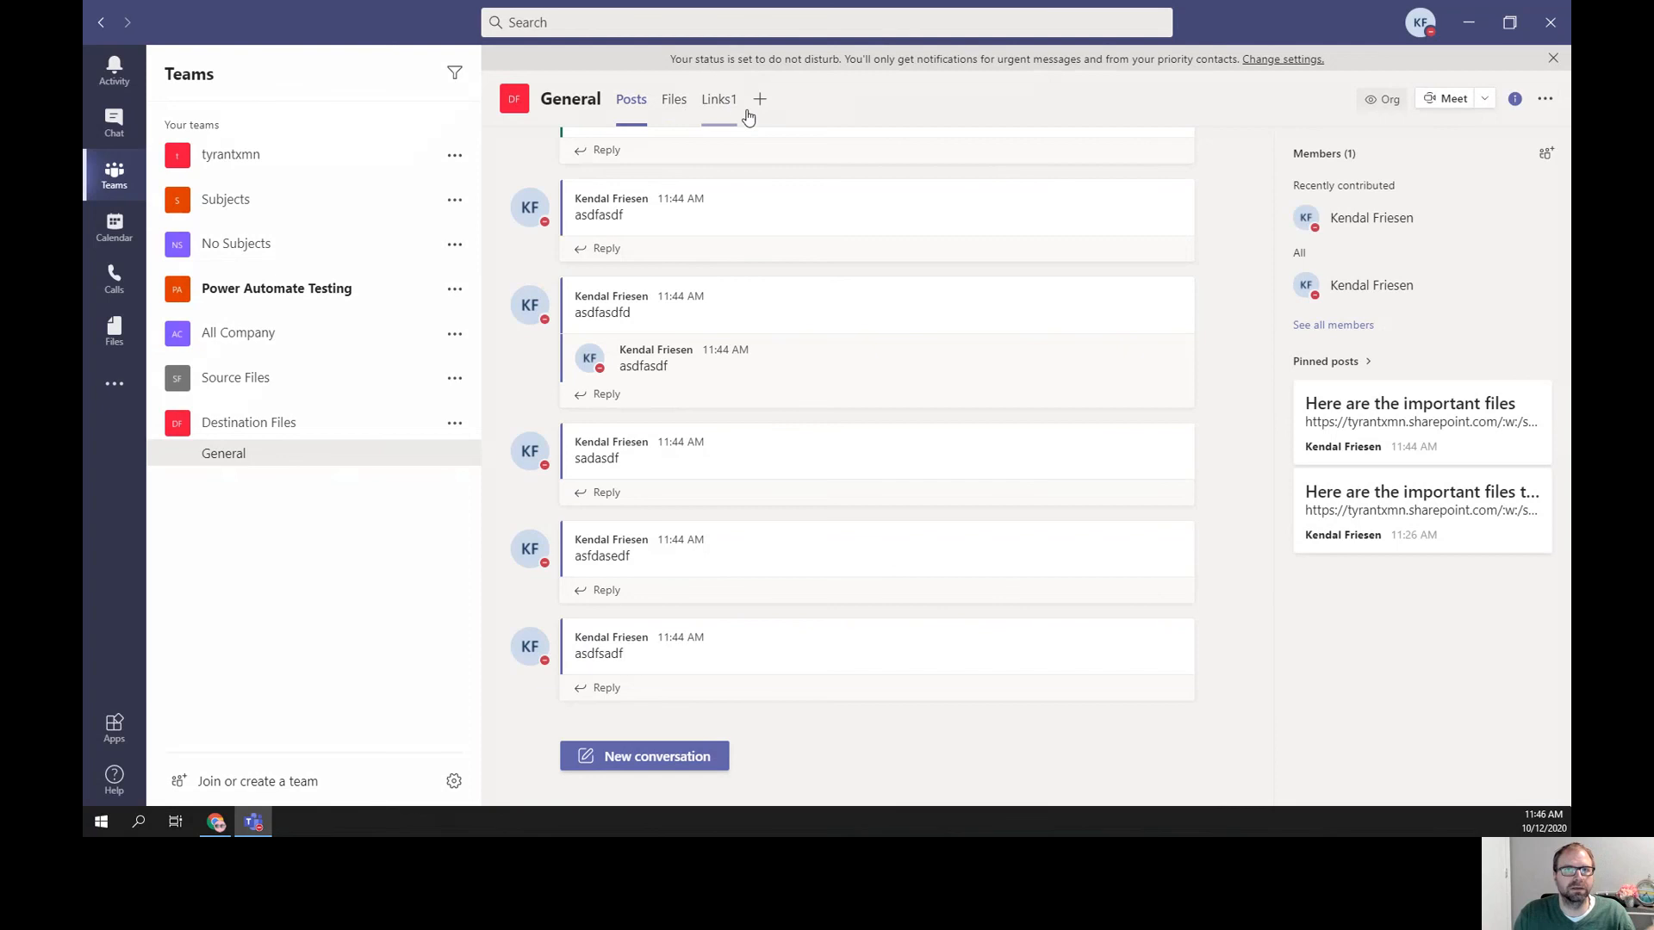
left_click(723, 100)
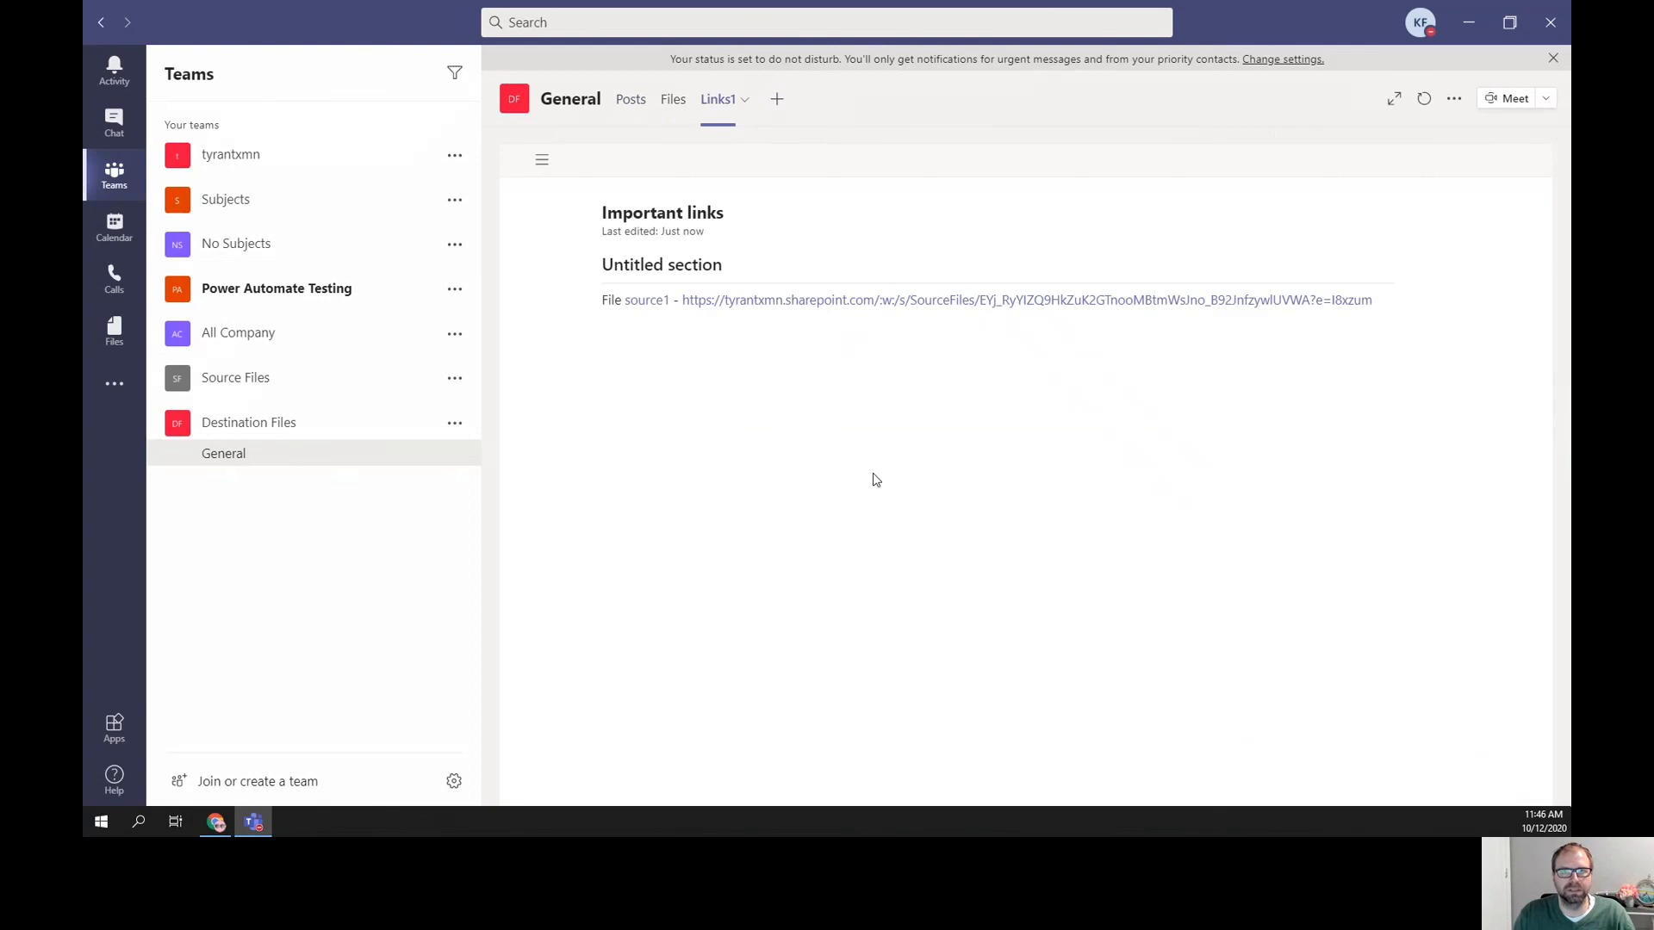